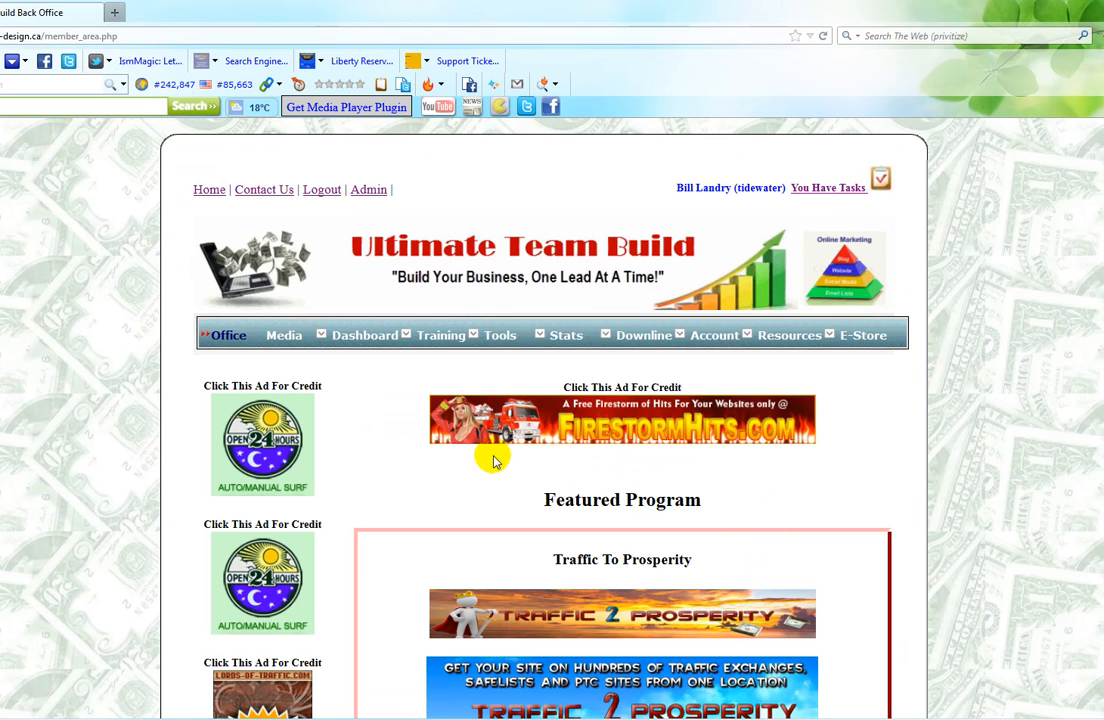
Open the Create Splash Page form of the Splash Page Generator.
mouse_move(497, 339)
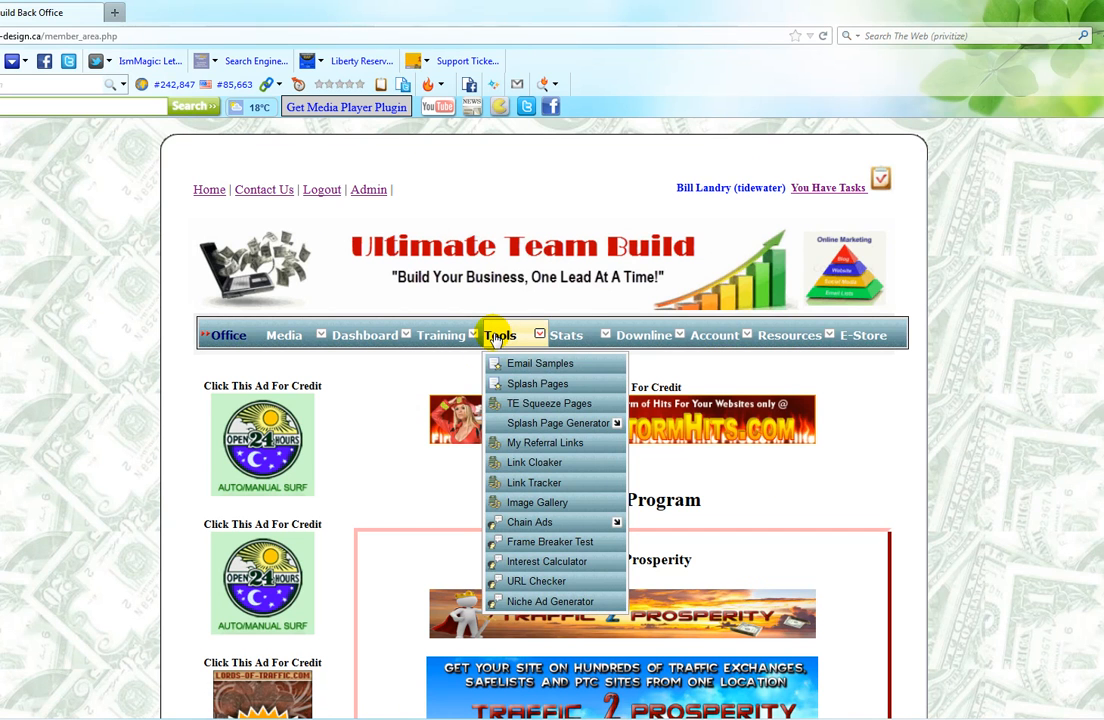
mouse_move(536, 428)
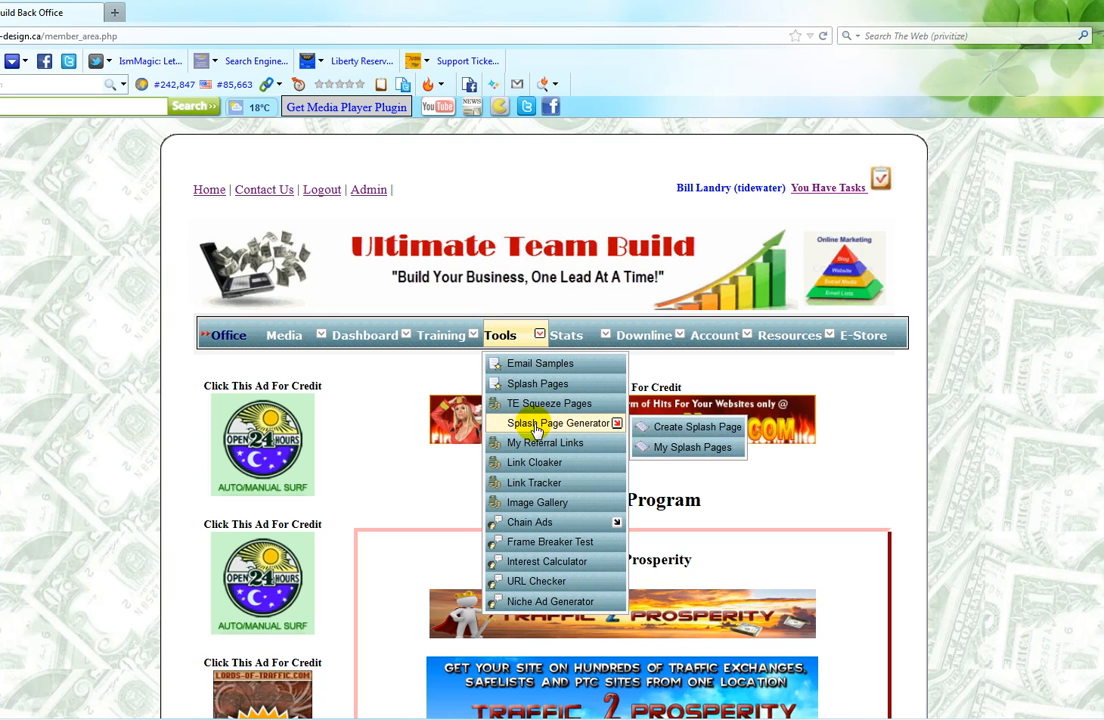
click(688, 436)
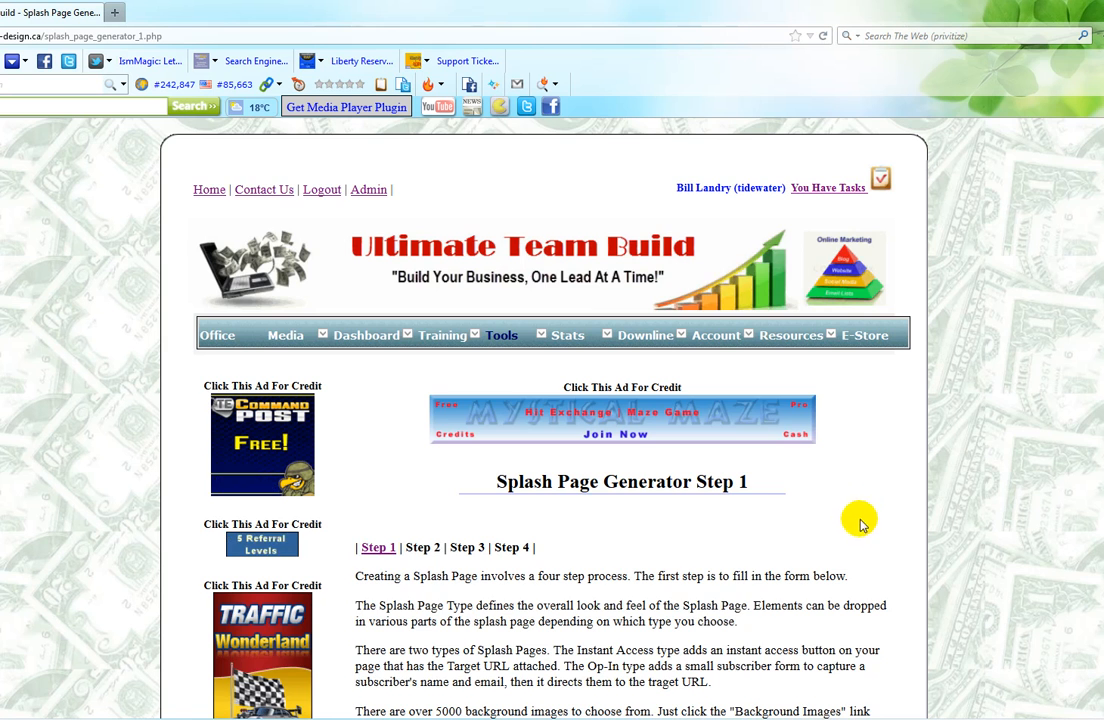
scroll(860, 510, down, 5)
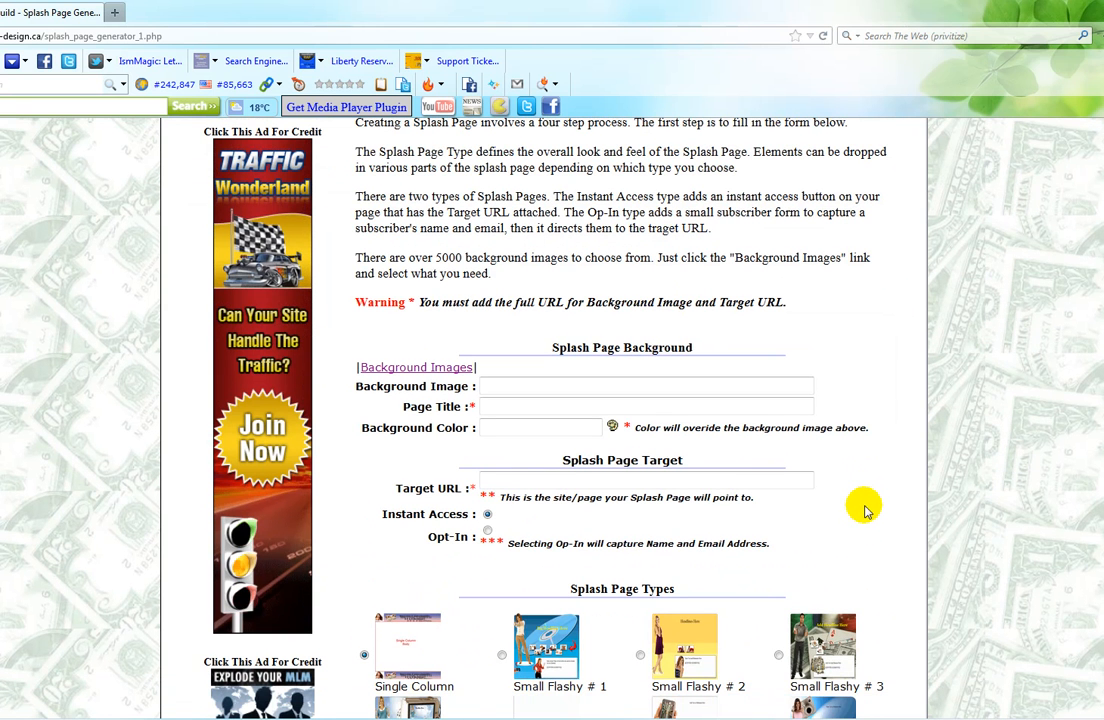
click(515, 384)
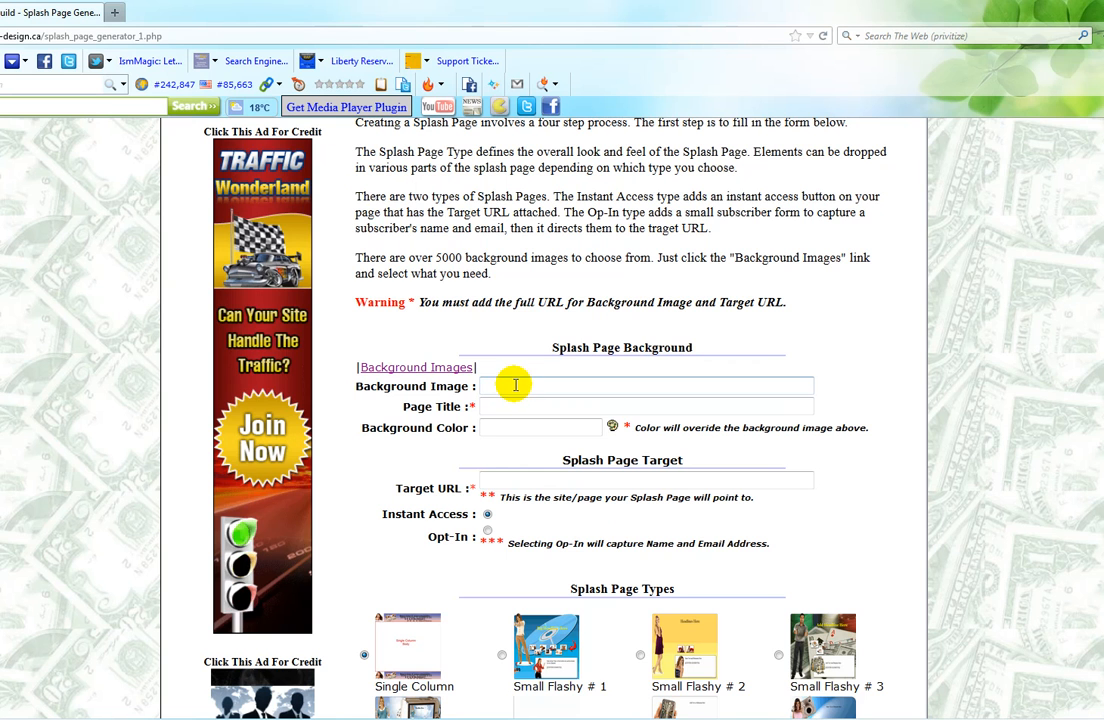
click(506, 387)
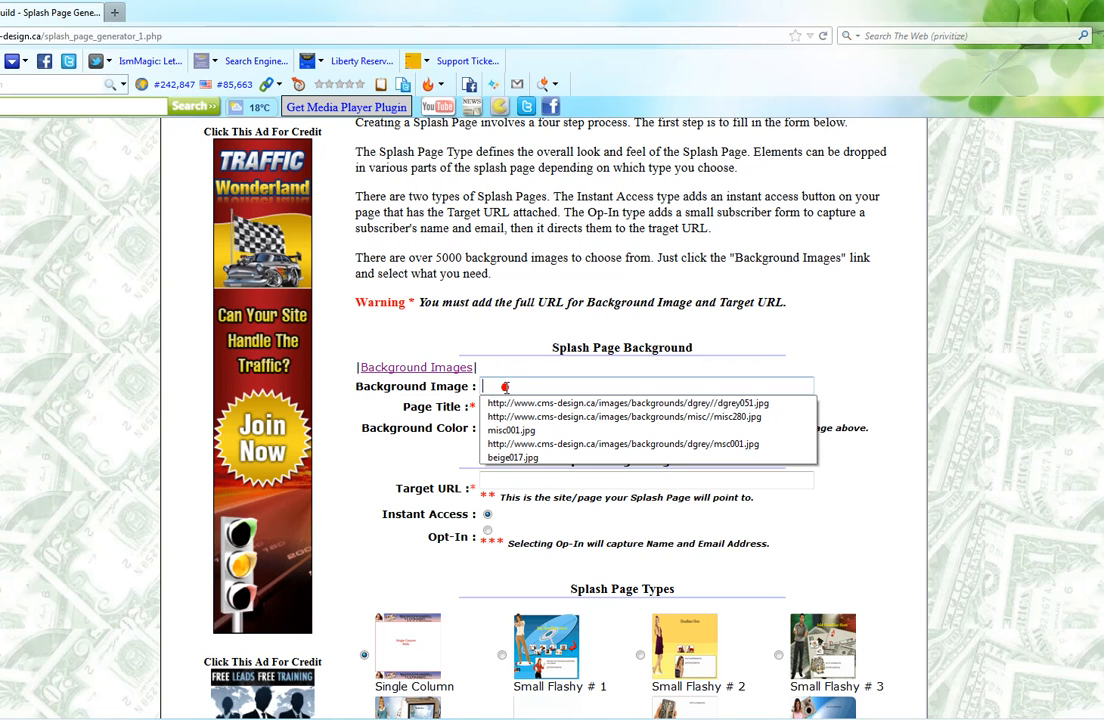
click(548, 416)
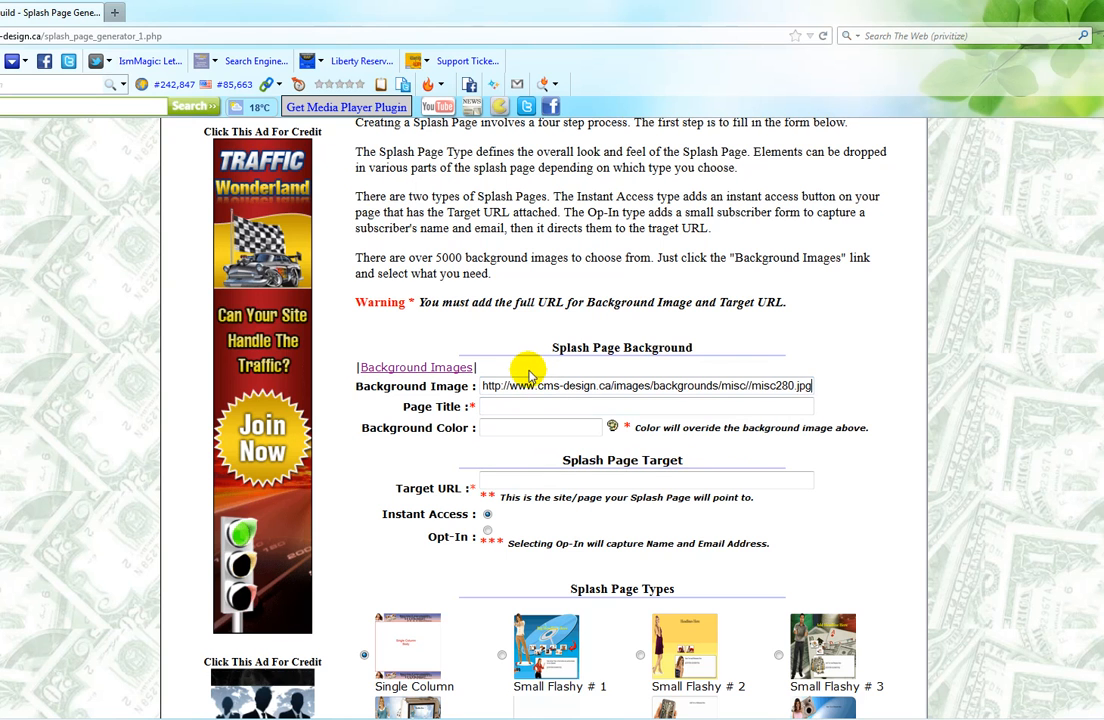
Open the Background Images library and show the images/backgrounds/misc/ folder as a thumbnail gallery.
click(403, 370)
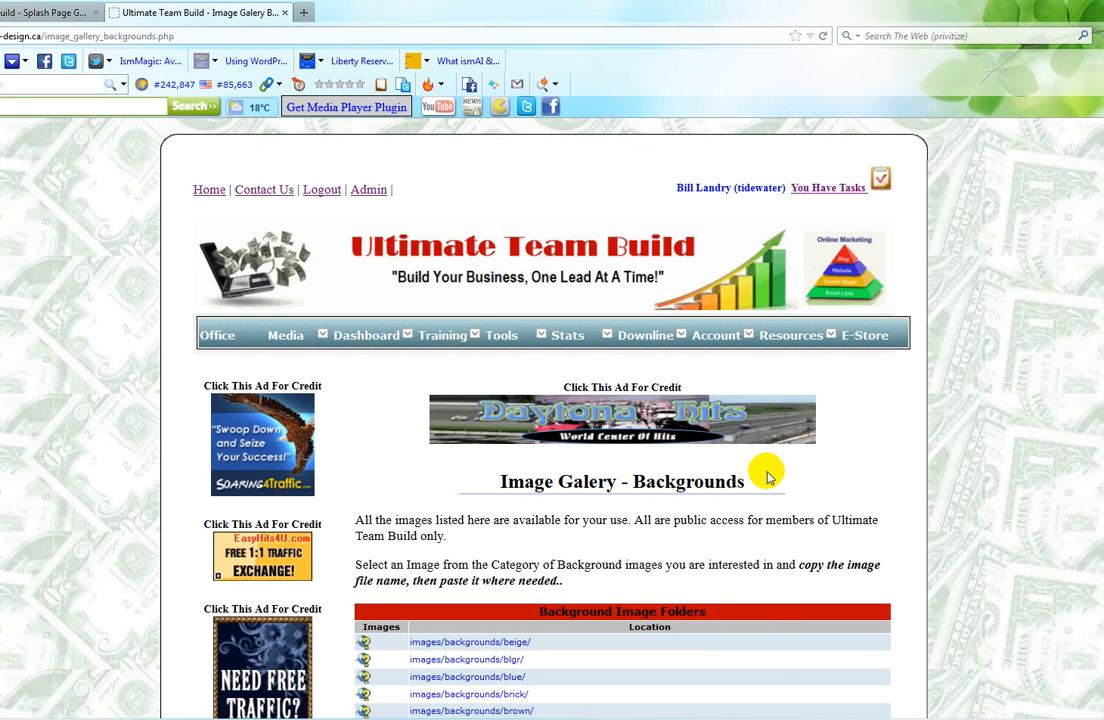
scroll(762, 470, down, 8)
scroll(705, 468, up, 3)
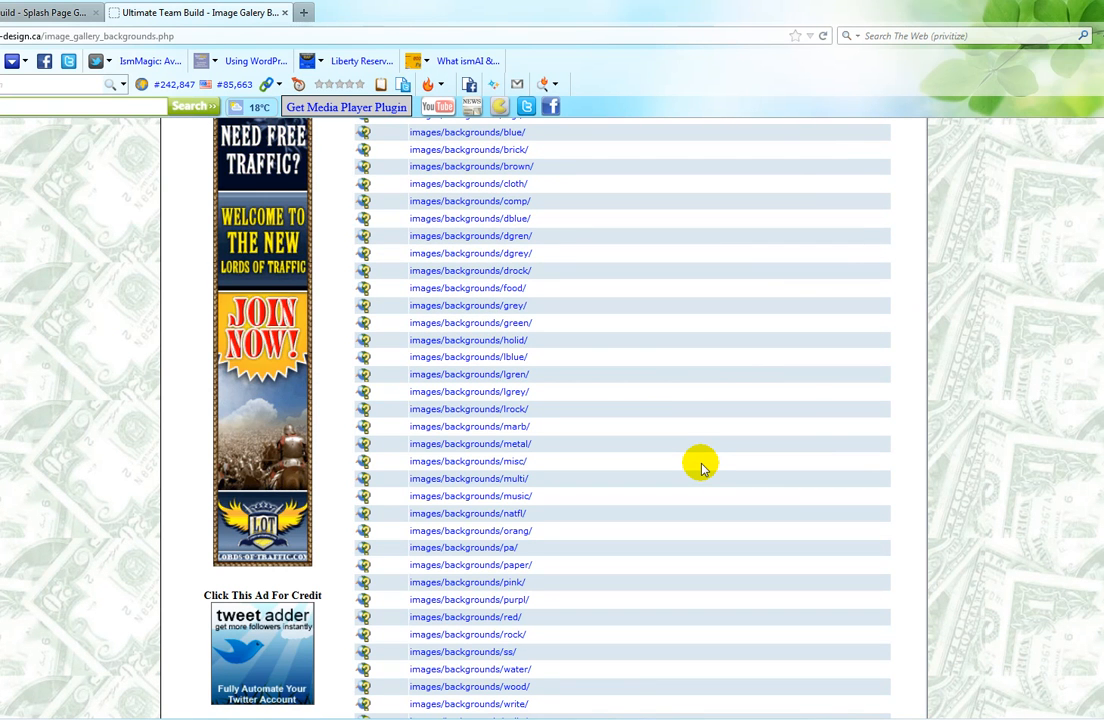
scroll(701, 468, down, 3)
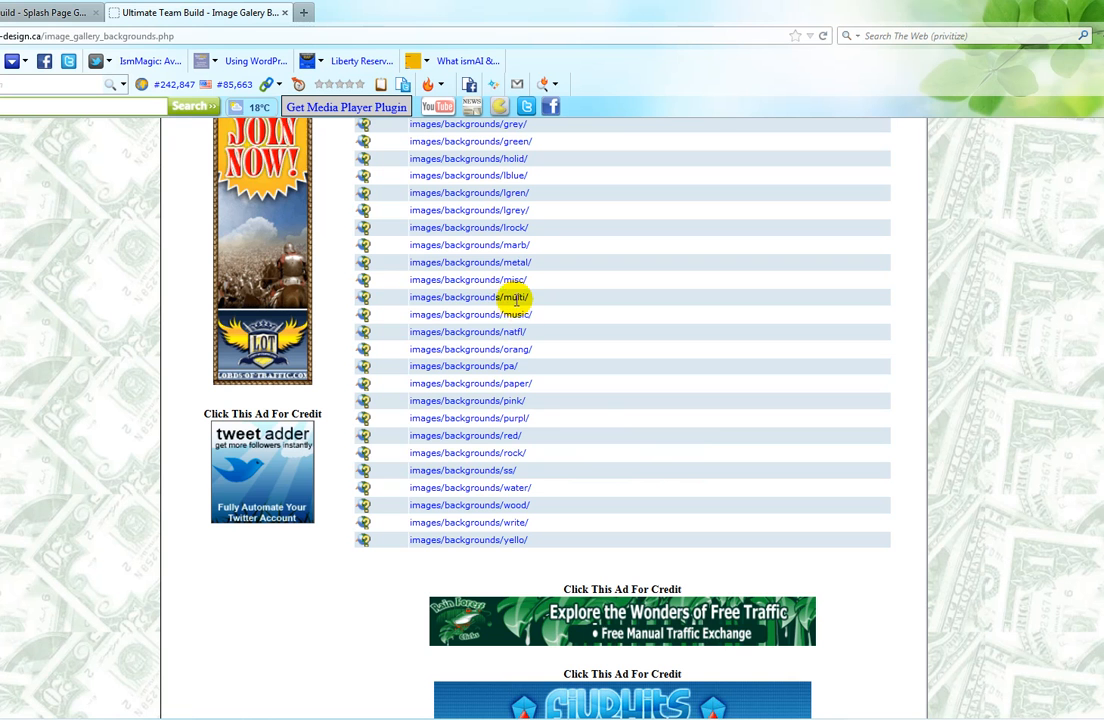
click(366, 284)
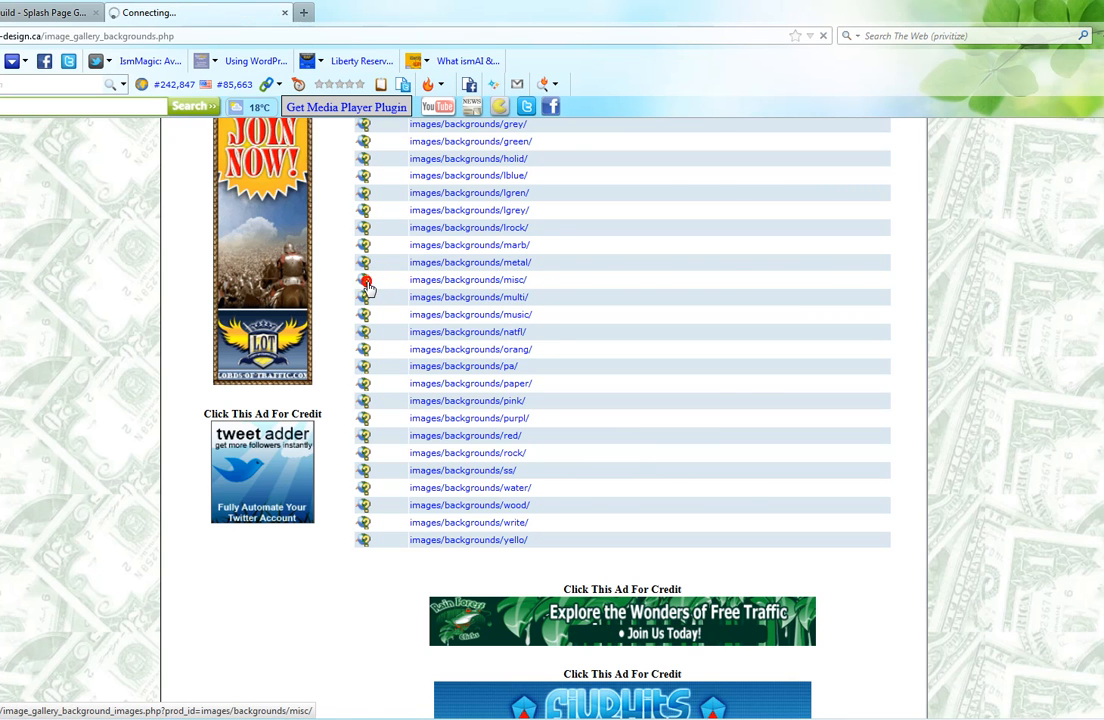
scroll(712, 482, down, 3)
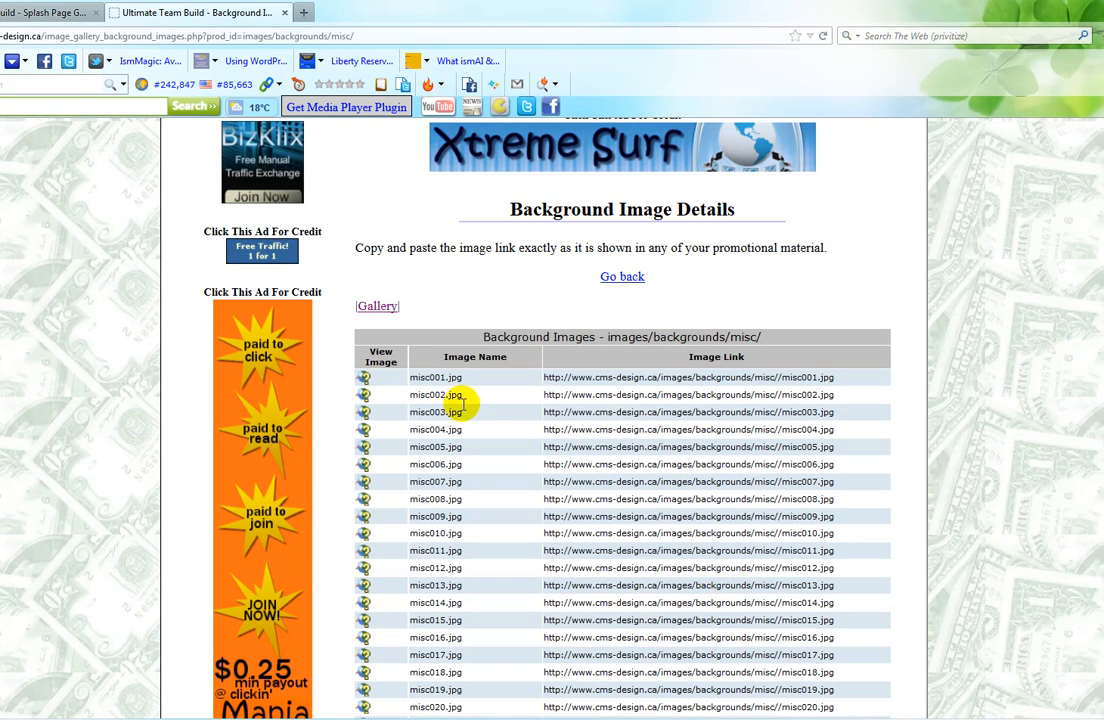
click(376, 307)
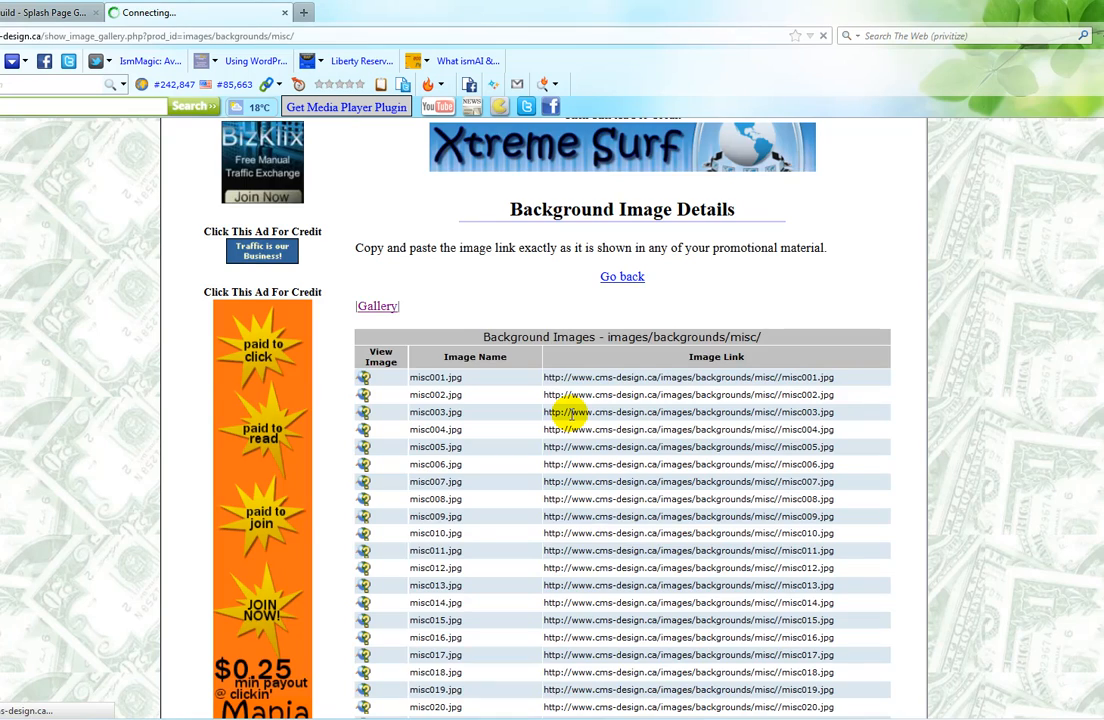
Look through the thumbnails of the miscellaneous backgrounds gallery down to its end and partway back up.
scroll(770, 465, down, 5)
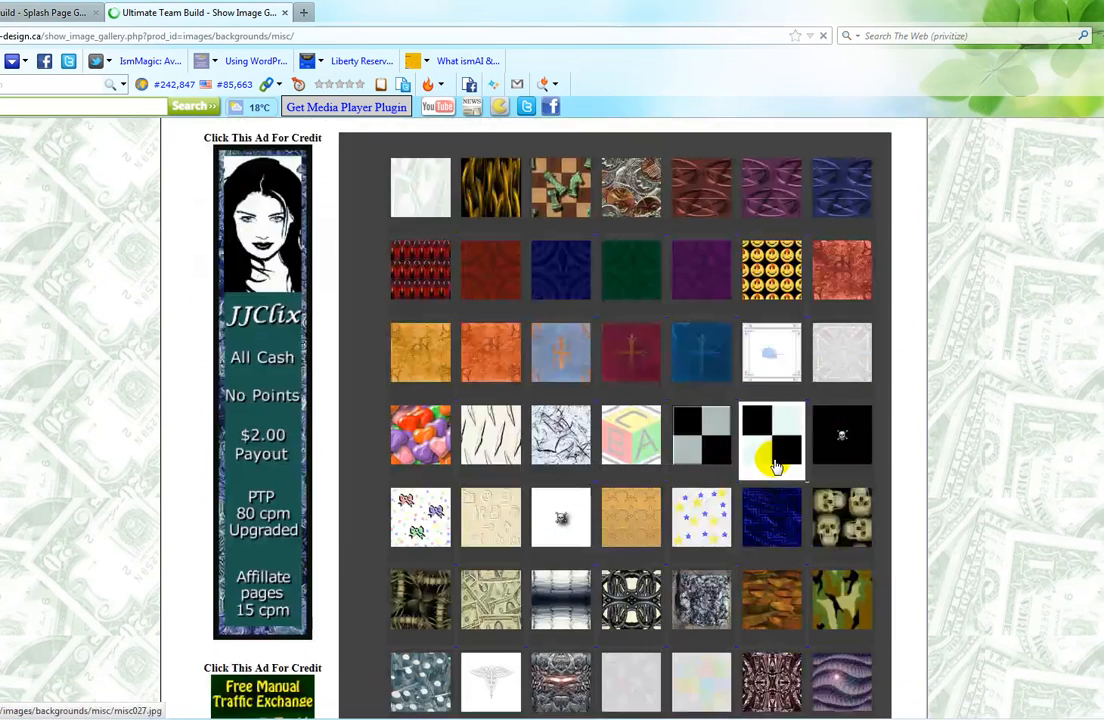
scroll(775, 466, down, 5)
scroll(775, 463, down, 3)
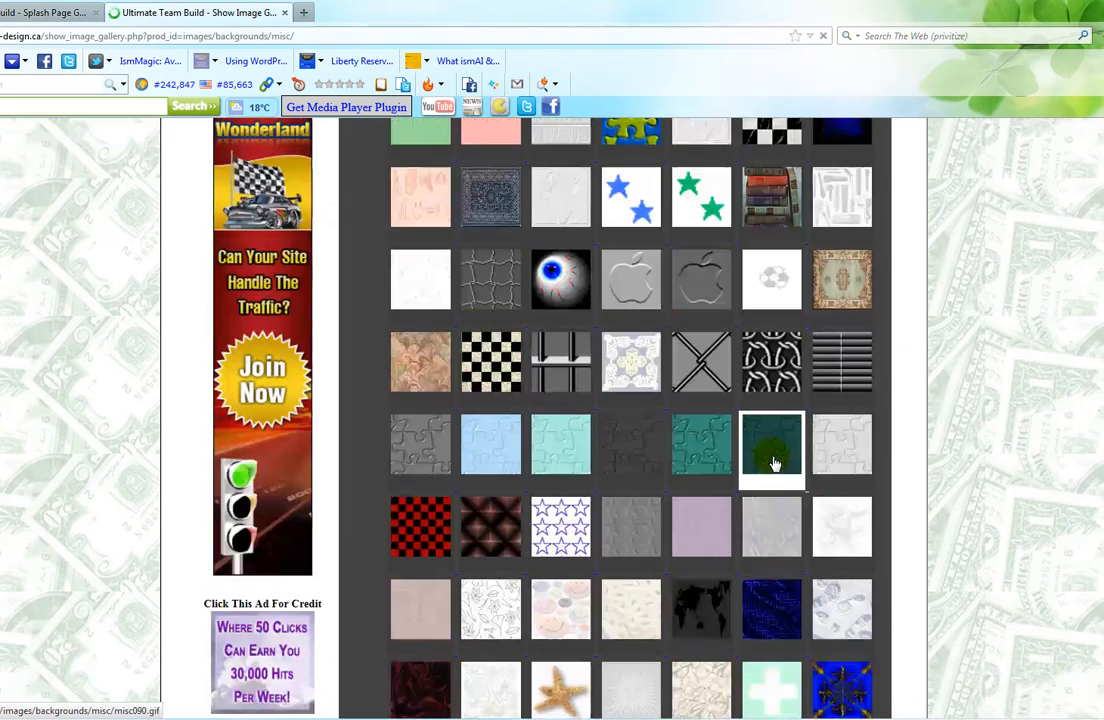
scroll(772, 460, down, 8)
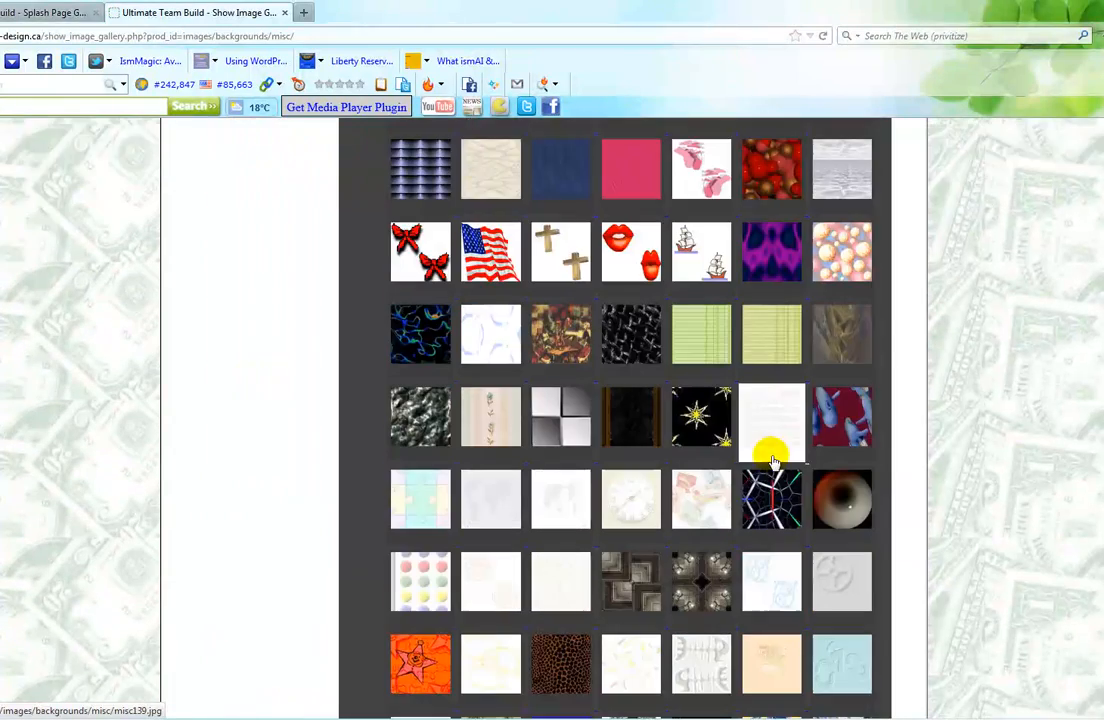
scroll(773, 462, down, 1)
scroll(772, 462, down, 7)
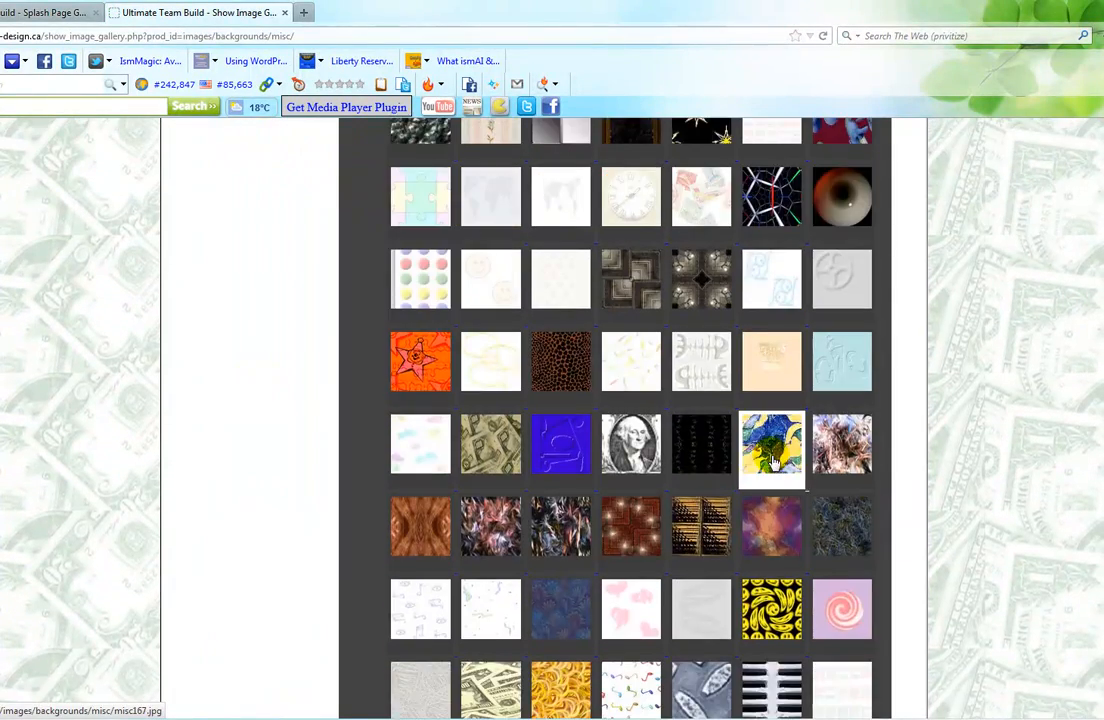
scroll(772, 462, down, 3)
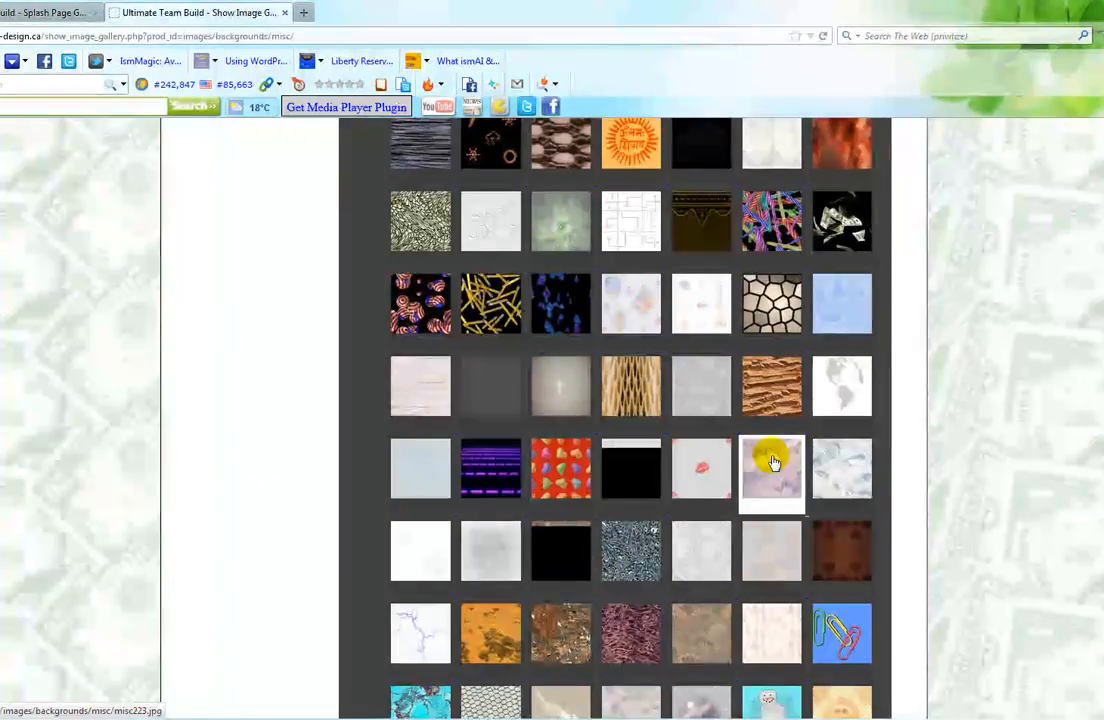
scroll(772, 462, down, 2)
scroll(772, 462, down, 4)
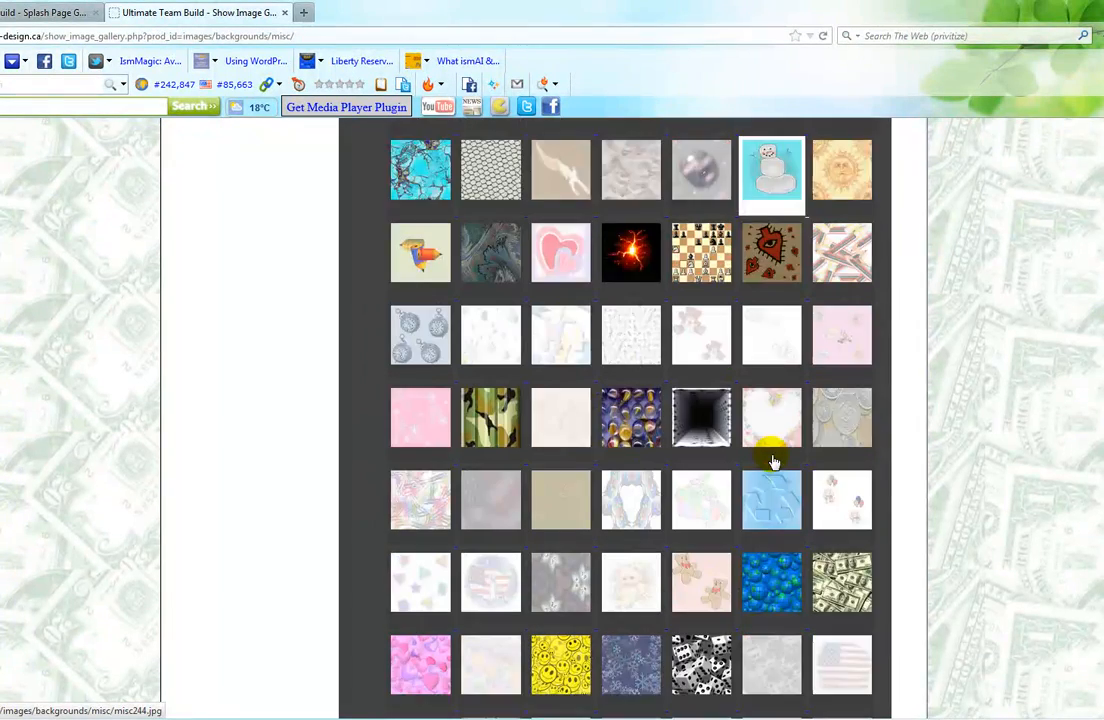
scroll(772, 462, down, 3)
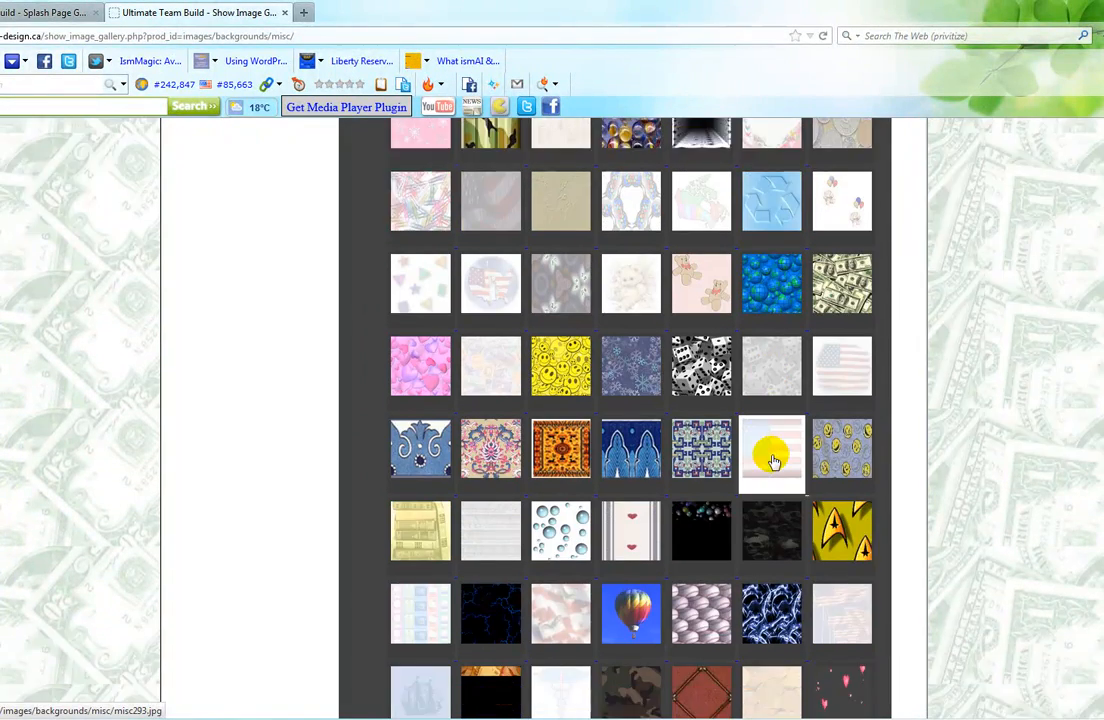
scroll(773, 462, down, 1)
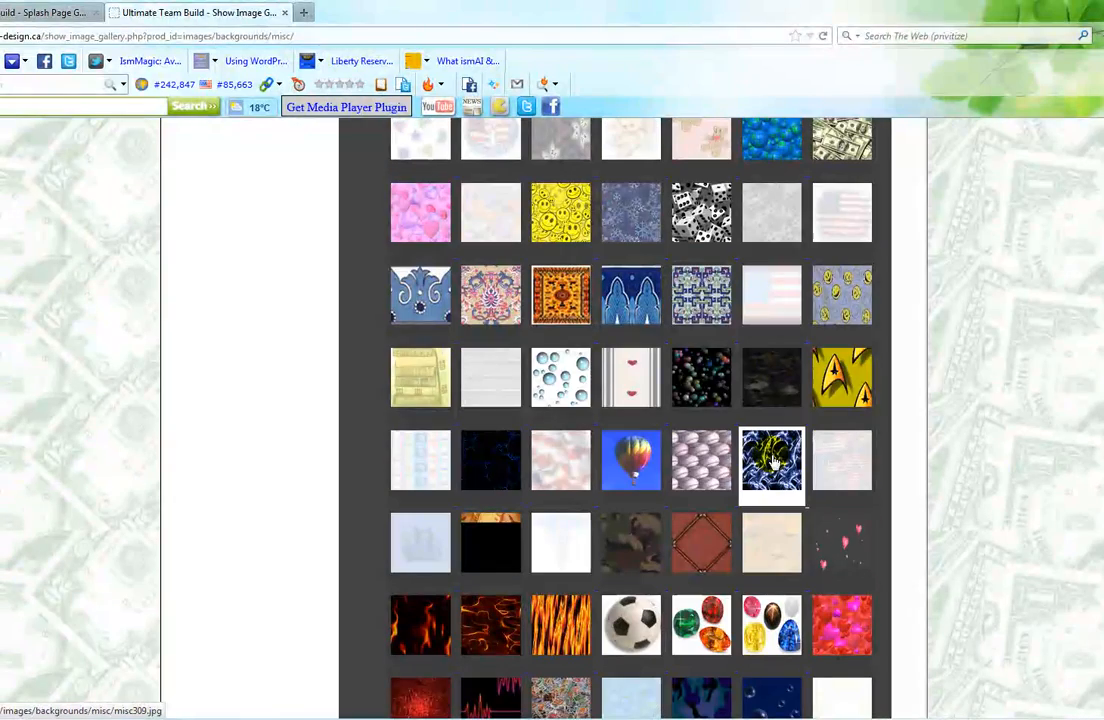
scroll(772, 462, down, 4)
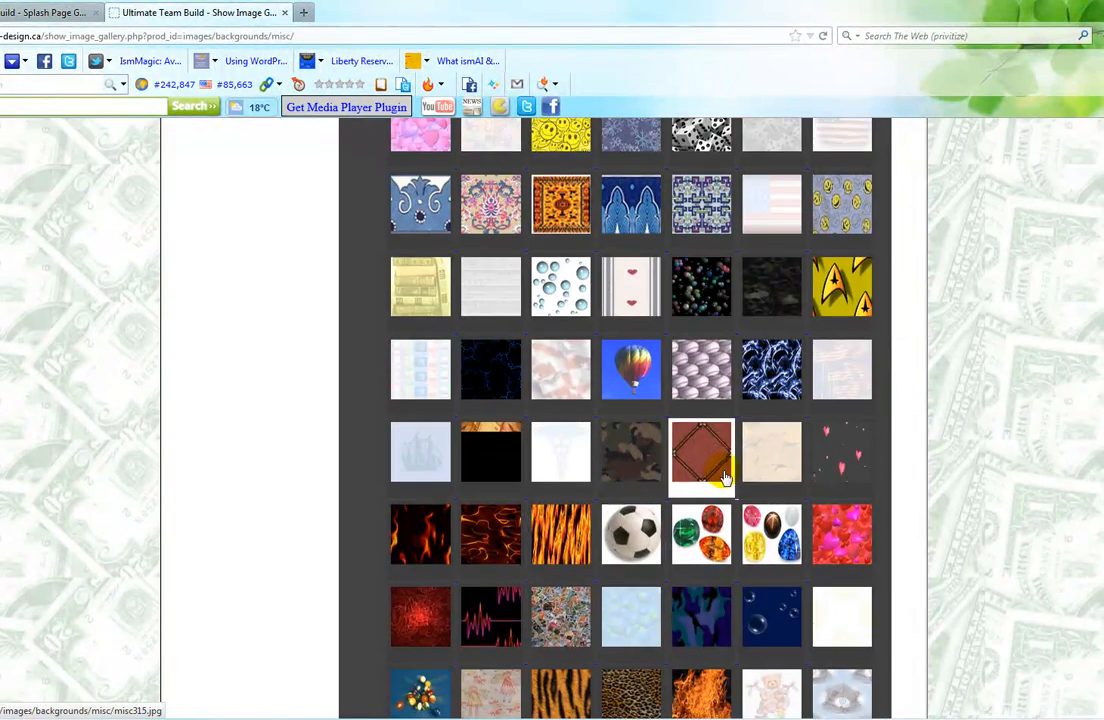
scroll(736, 507, down, 4)
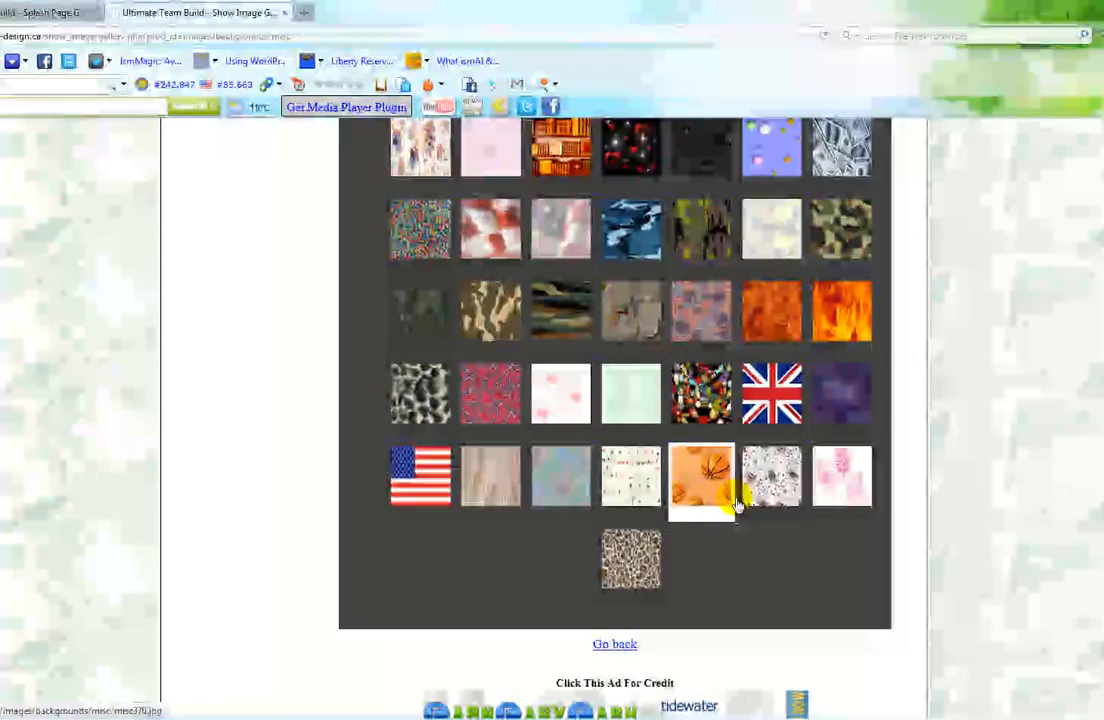
scroll(736, 505, up, 5)
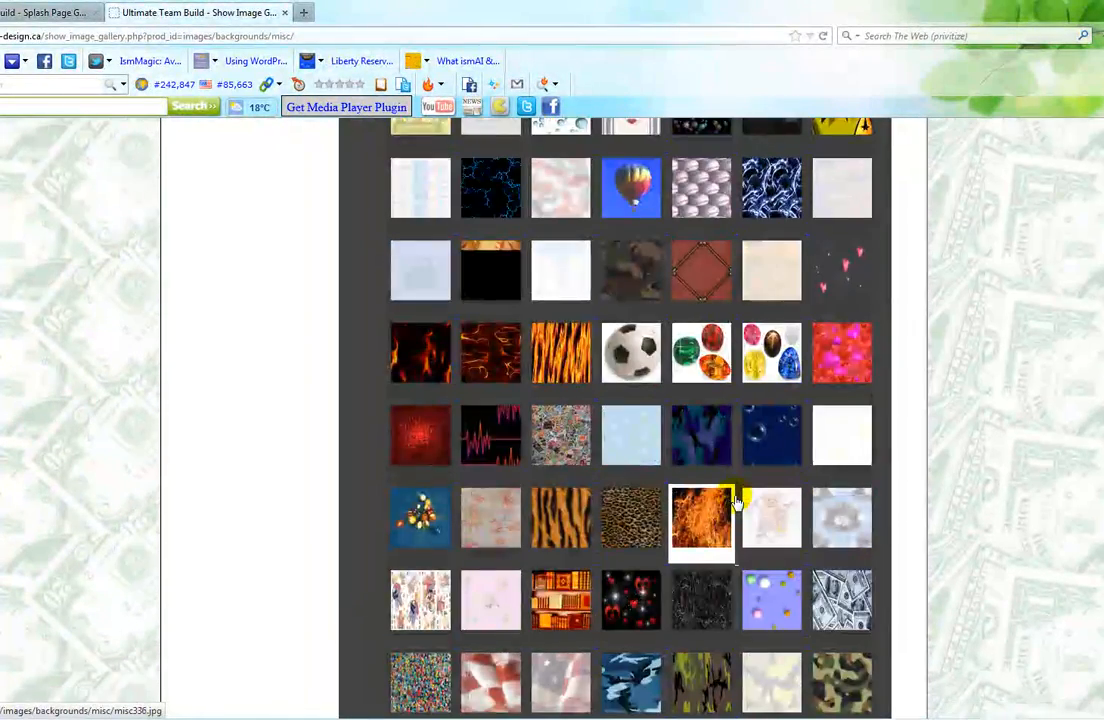
scroll(736, 503, up, 4)
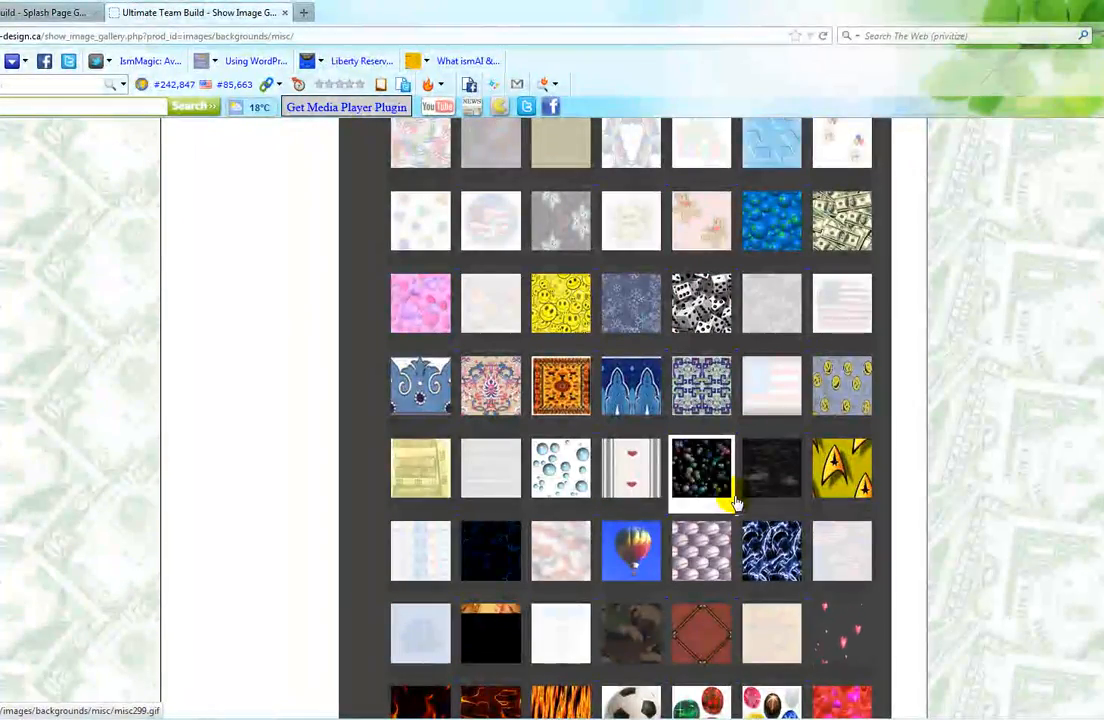
scroll(736, 503, up, 8)
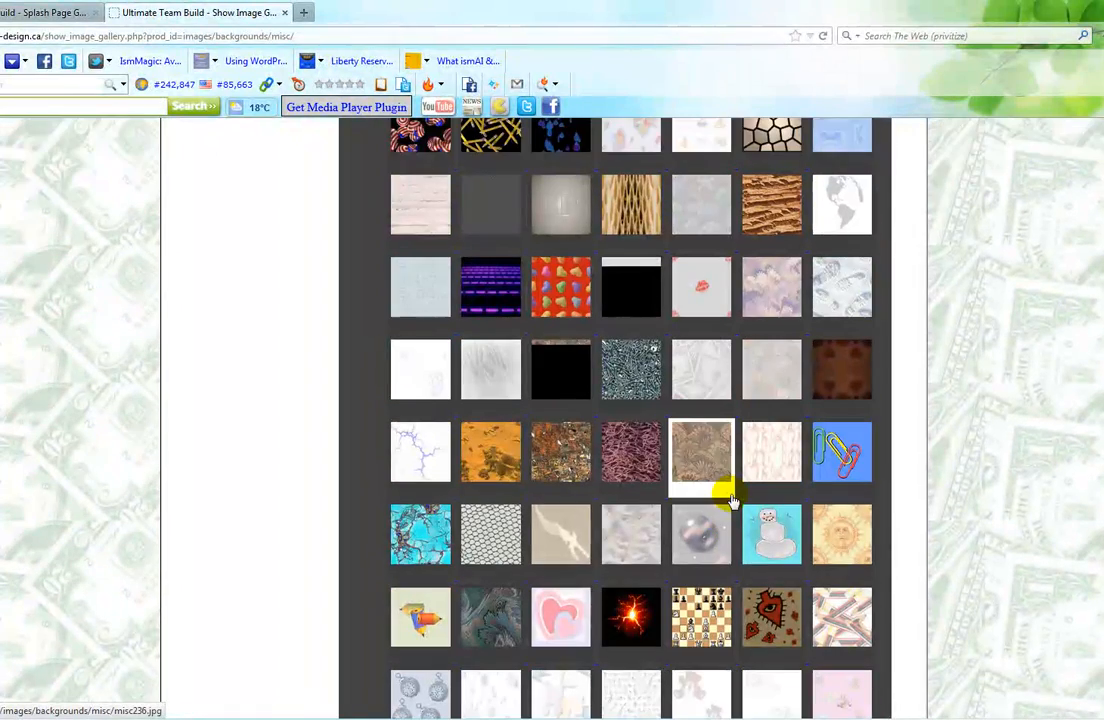
Preview the globe background misc217.gif at full size and close the preview.
scroll(730, 500, up, 2)
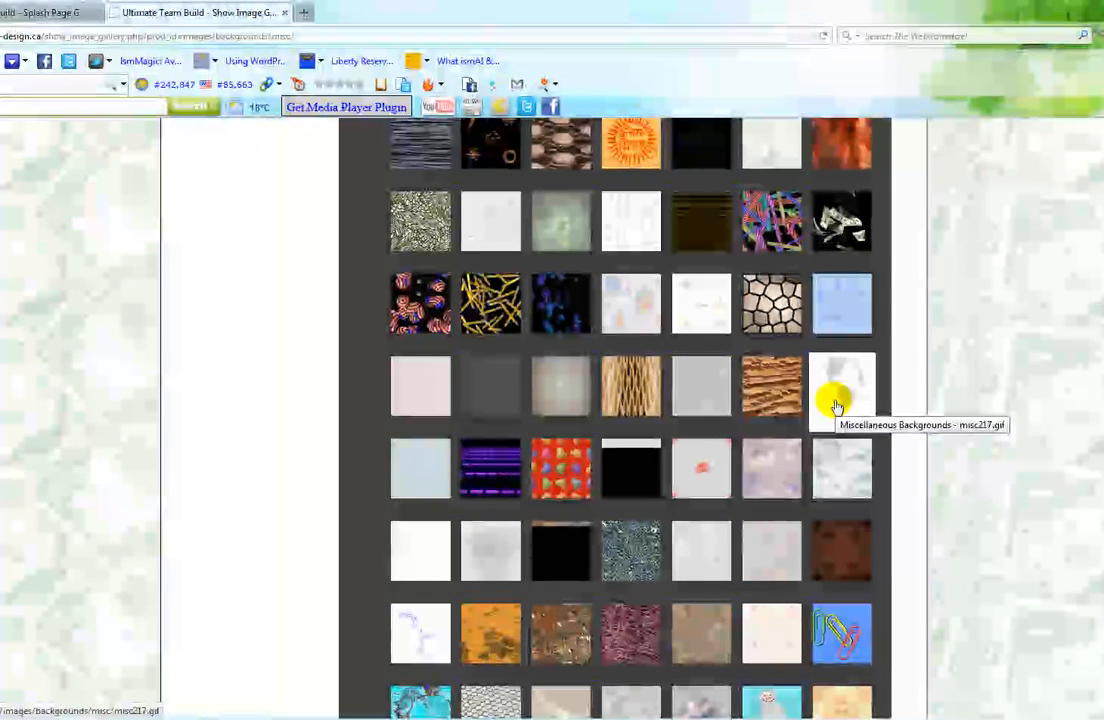
click(837, 406)
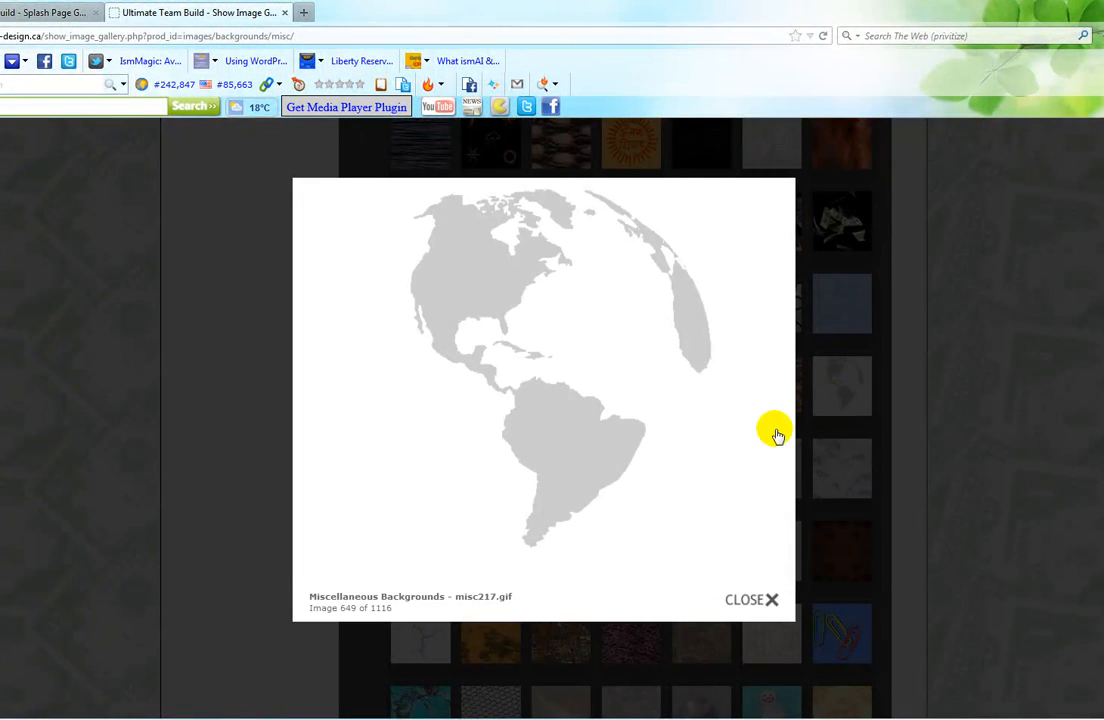
click(743, 608)
Copy the full image link of misc001.jpg from the misc folder's image list and return to the list of background folders.
scroll(757, 457, up, 10)
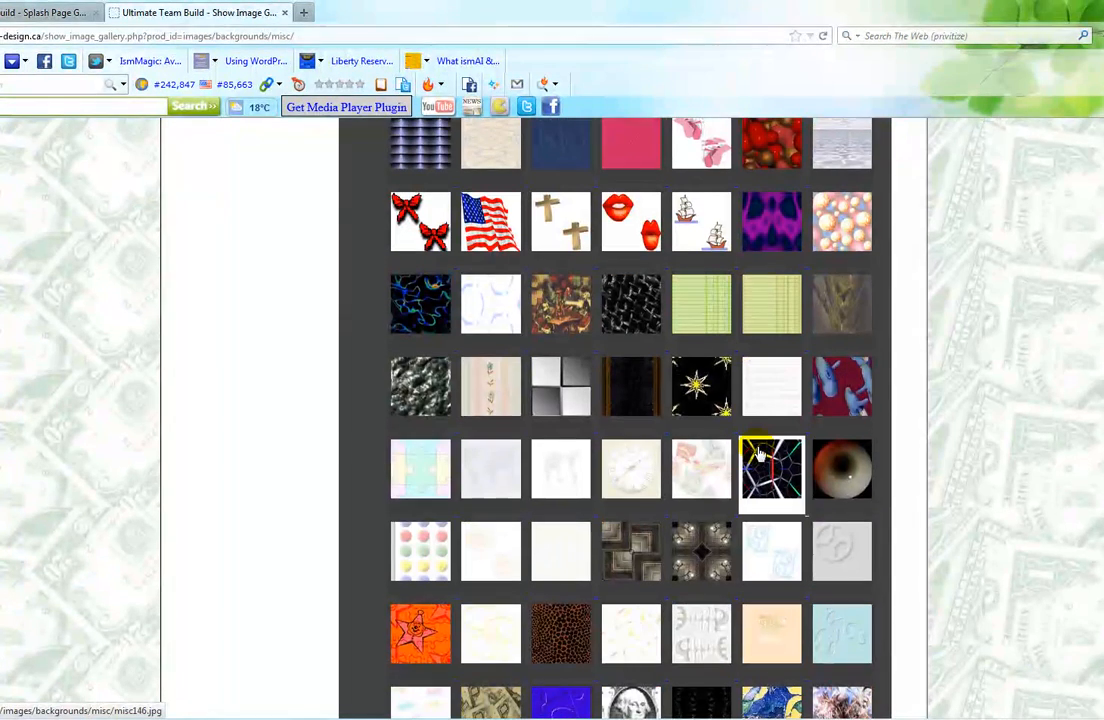
scroll(757, 455, up, 7)
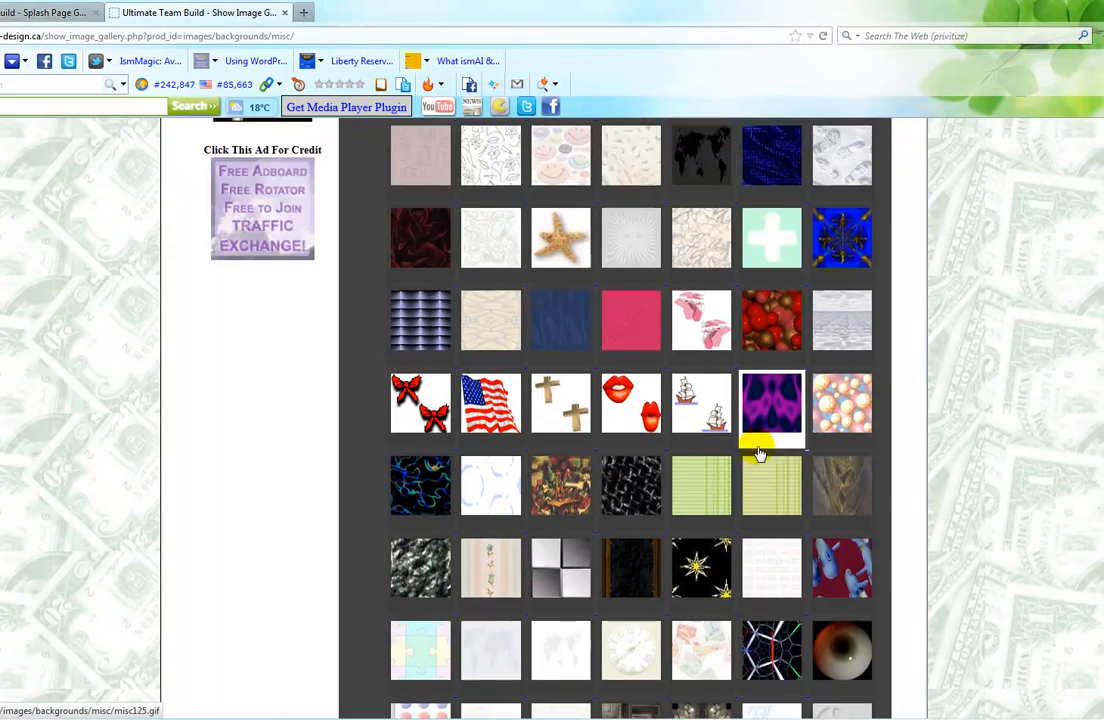
scroll(757, 455, up, 10)
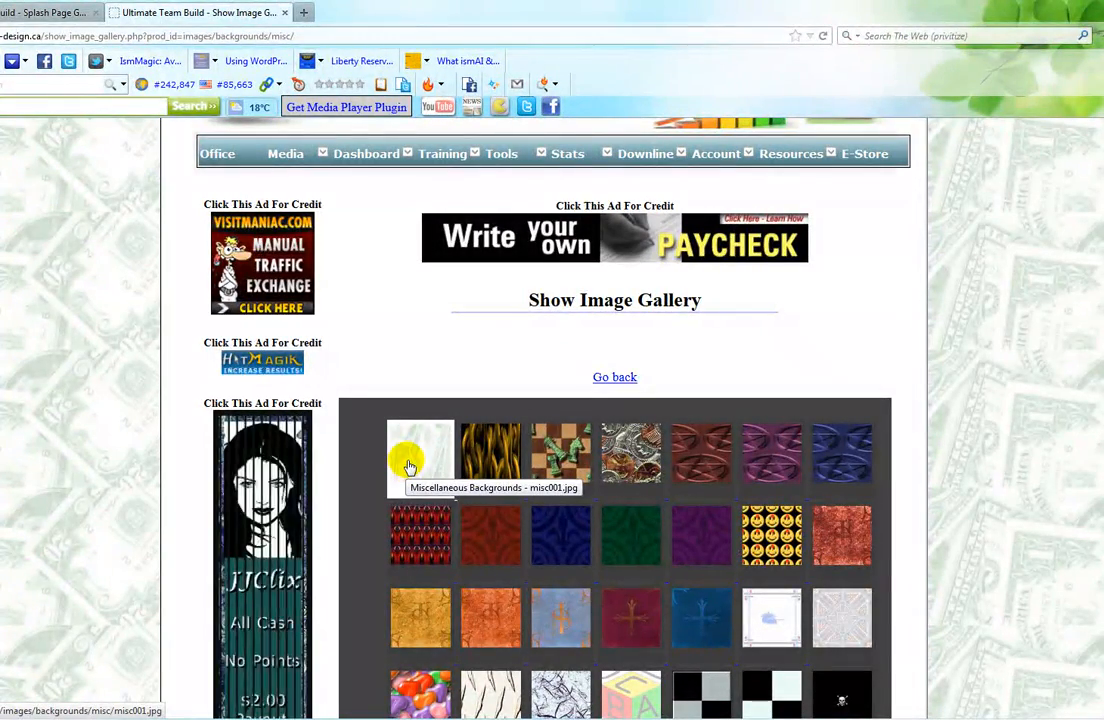
click(613, 377)
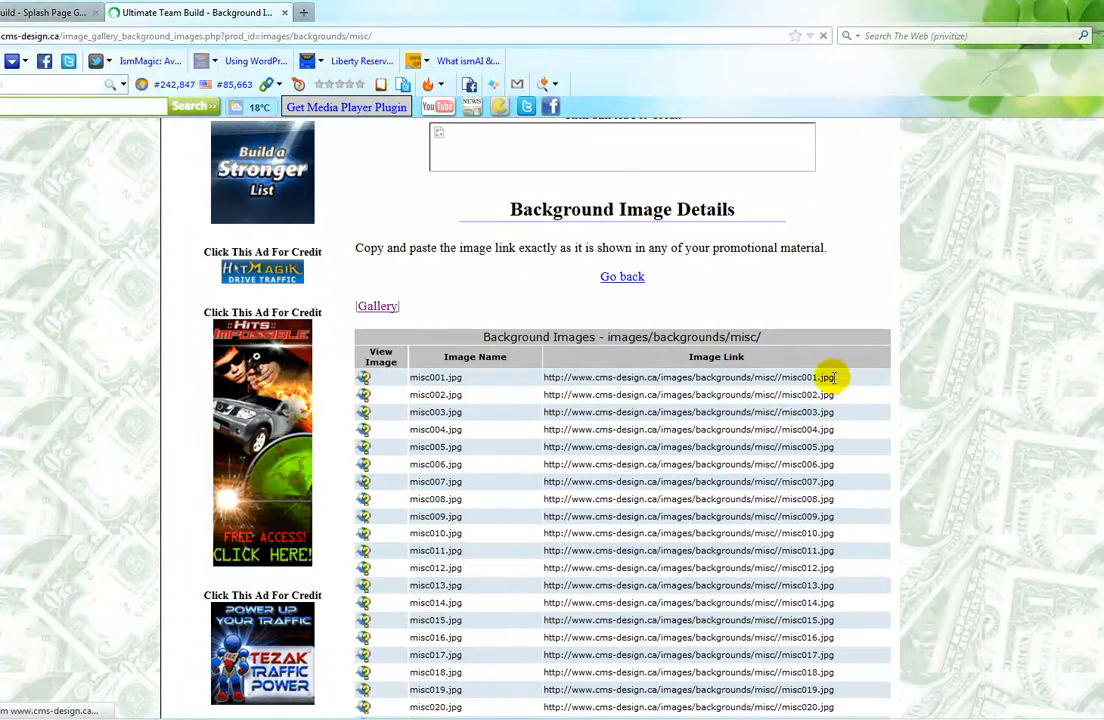
drag(857, 377, 543, 378)
key(ctrl+c)
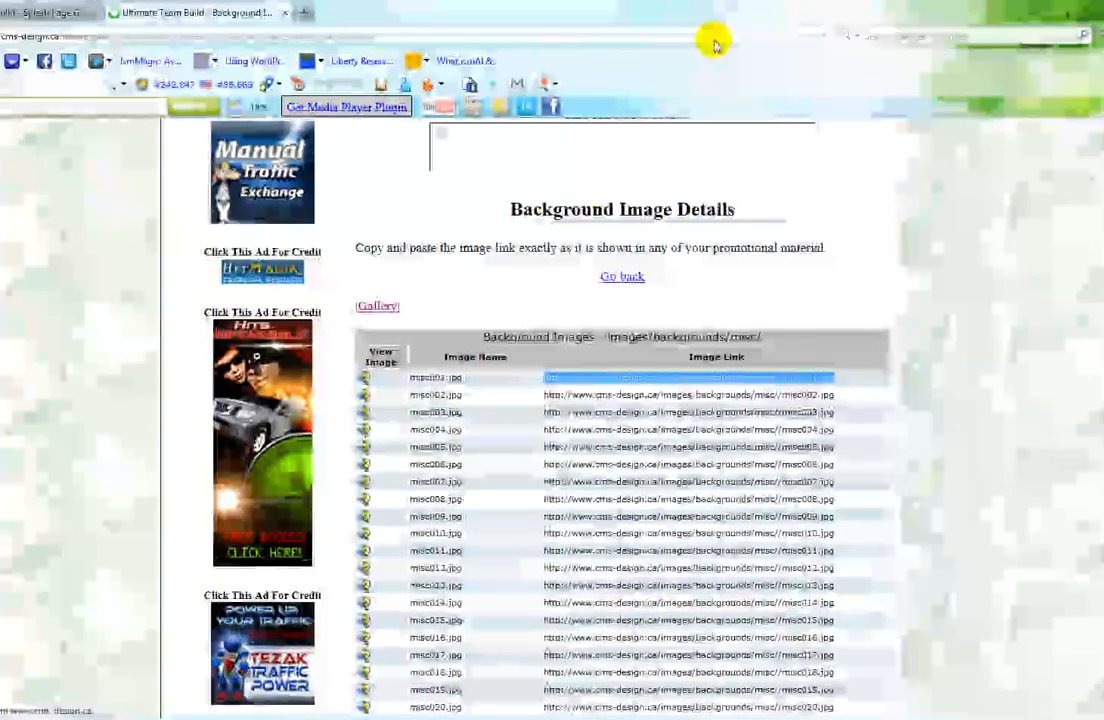
click(624, 276)
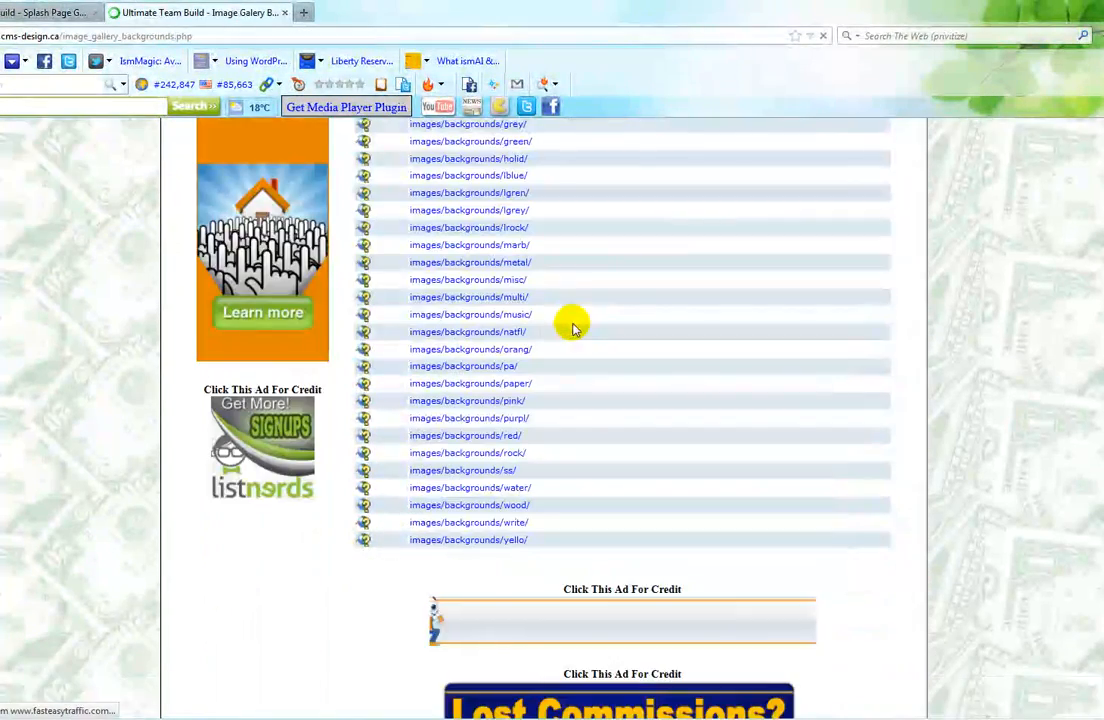
scroll(617, 352, up, 5)
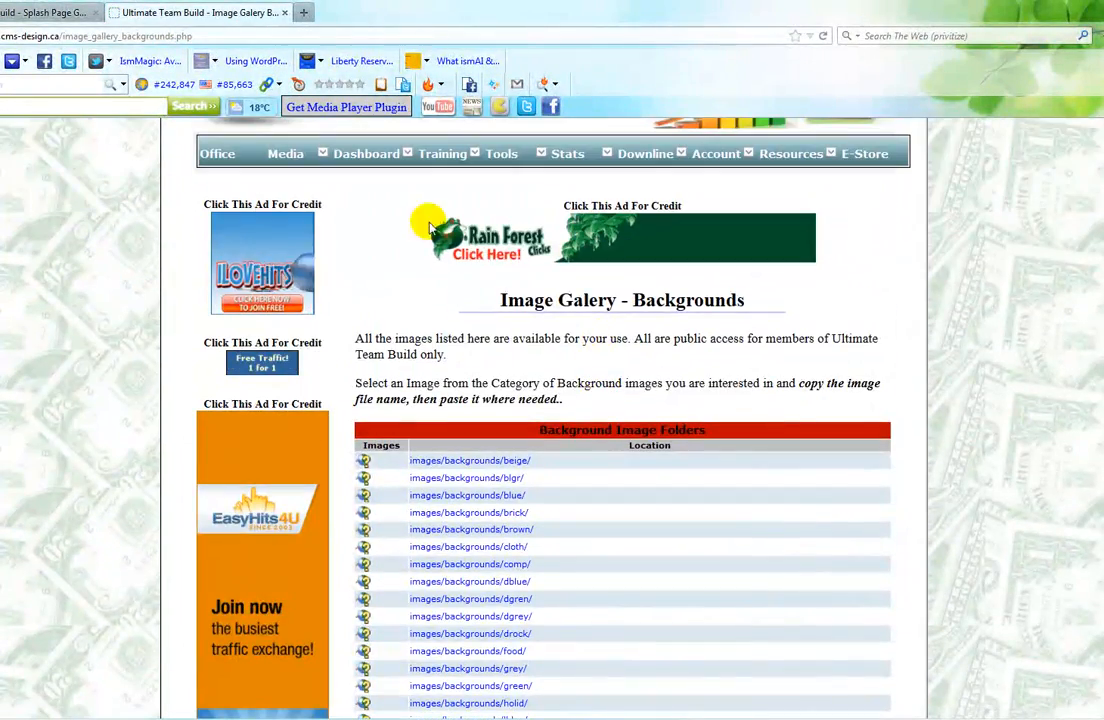
Return to the splash page form and replace the Background Image address with the copied misc001.jpg link.
click(54, 12)
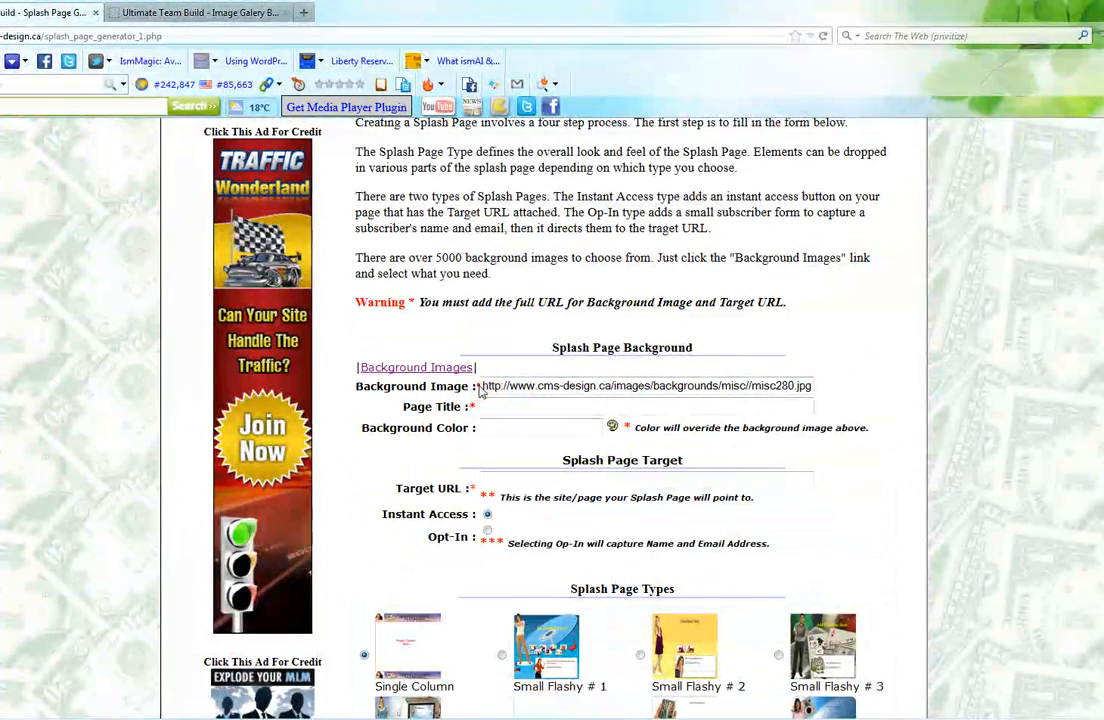
drag(483, 385, 858, 402)
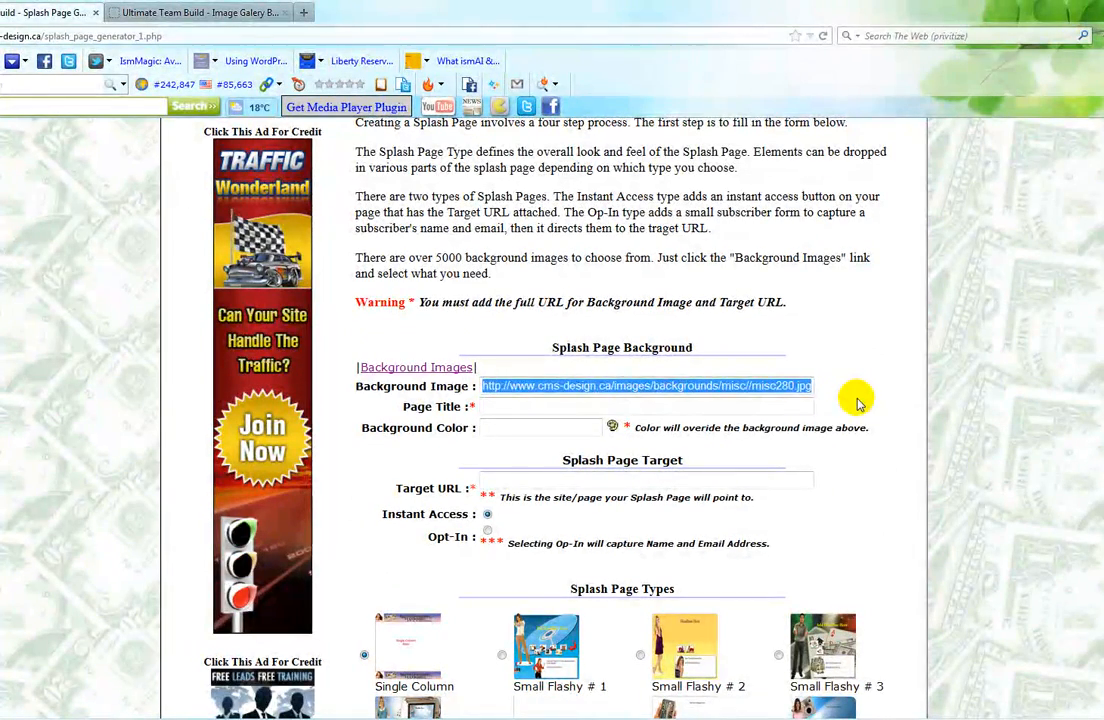
key(ctrl+v)
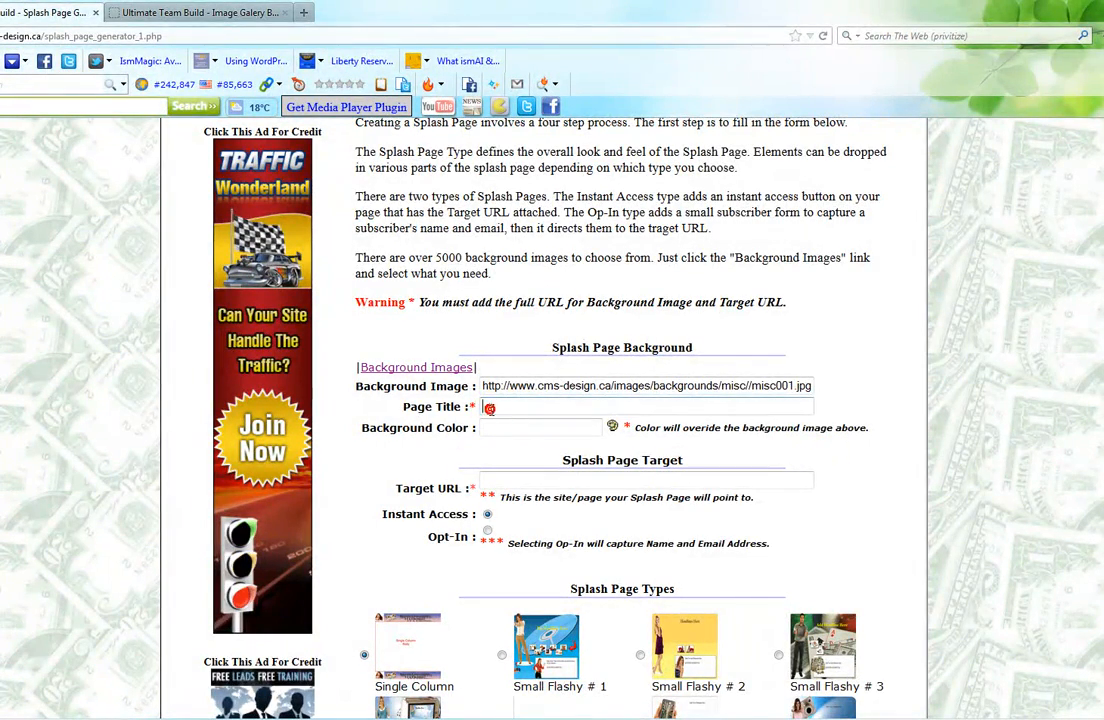
Enter "The Truth About this" as the splash page's Page Title.
text(T)
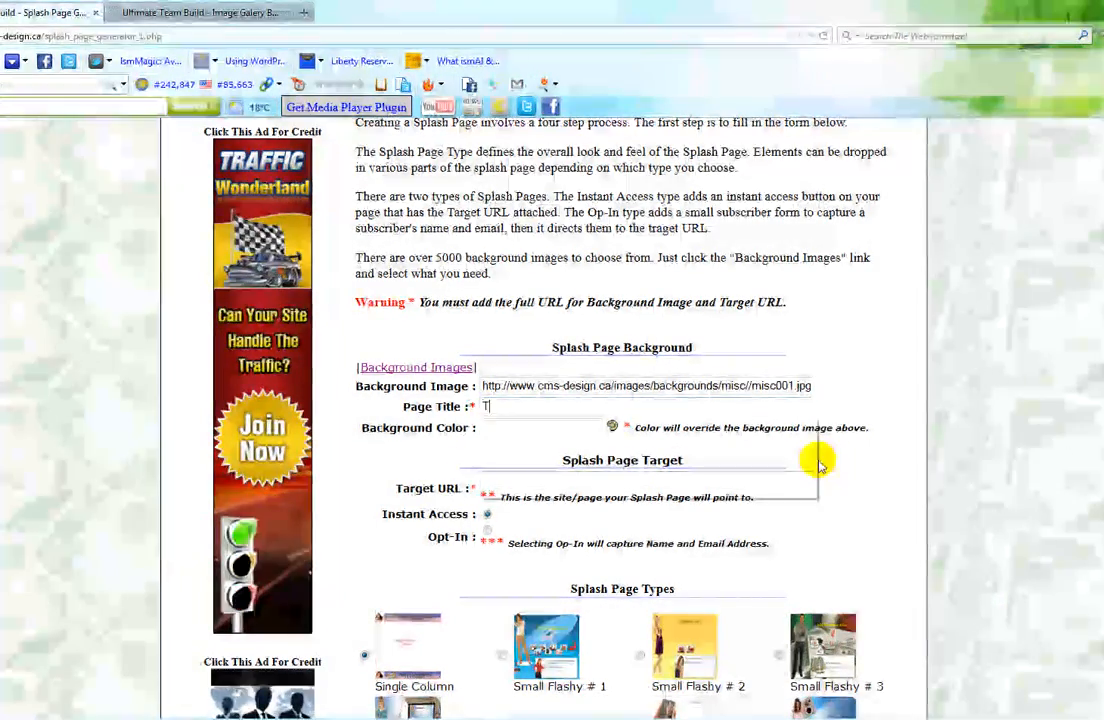
text(he Truth)
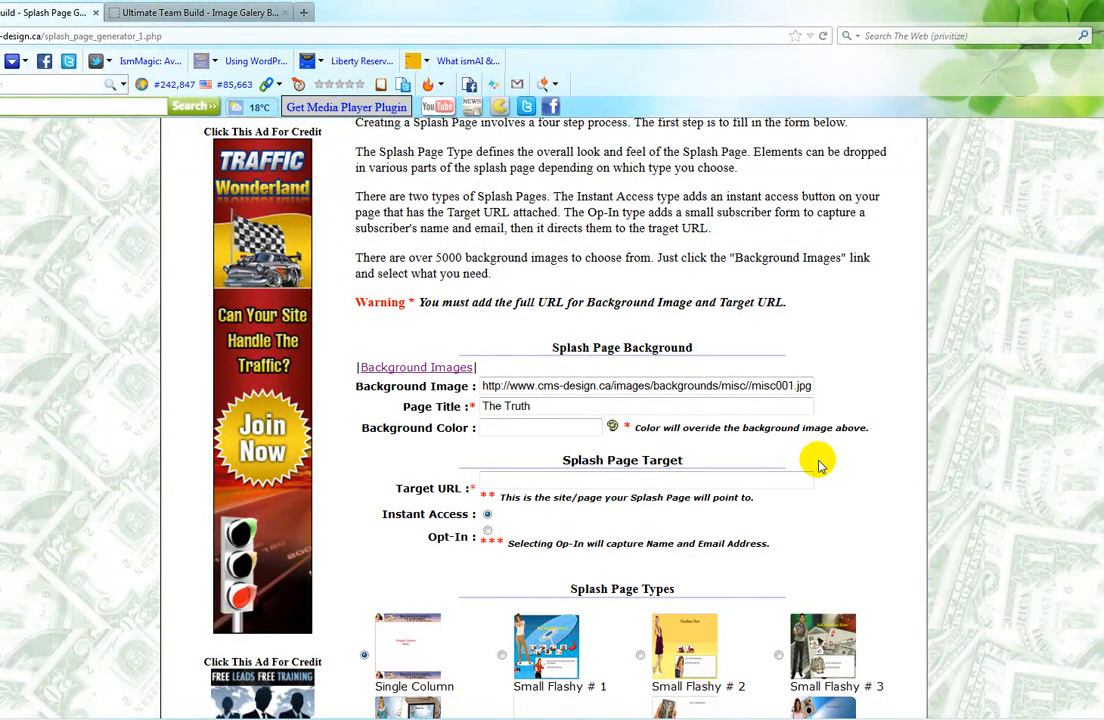
text( Abo)
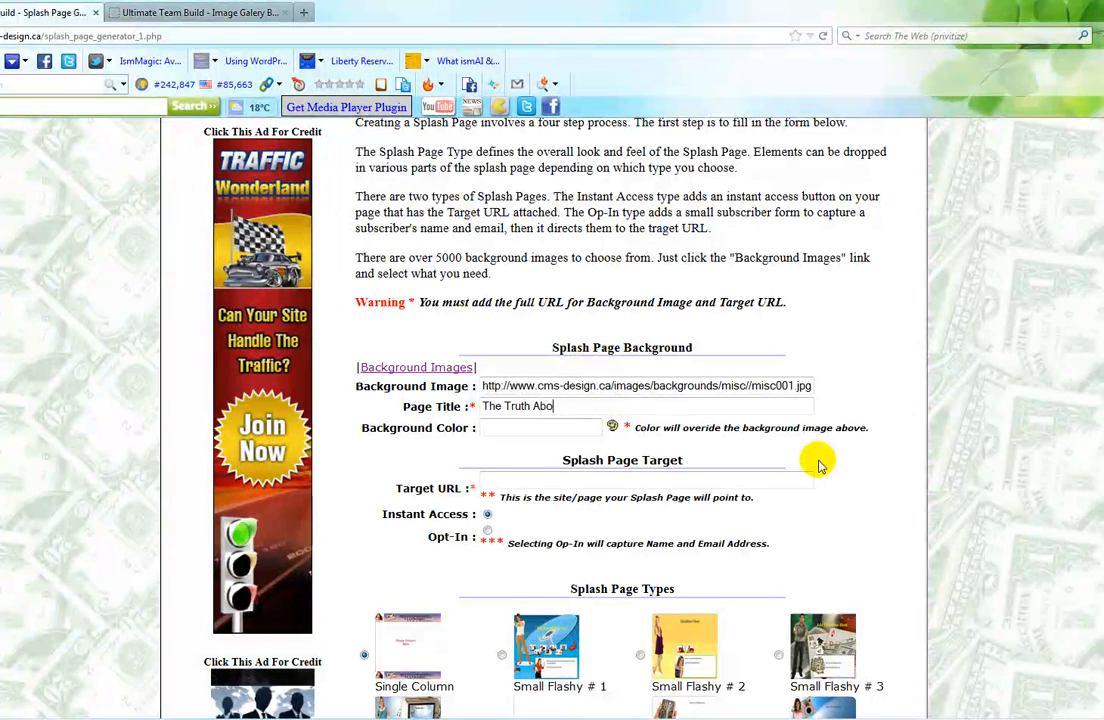
text(ut this)
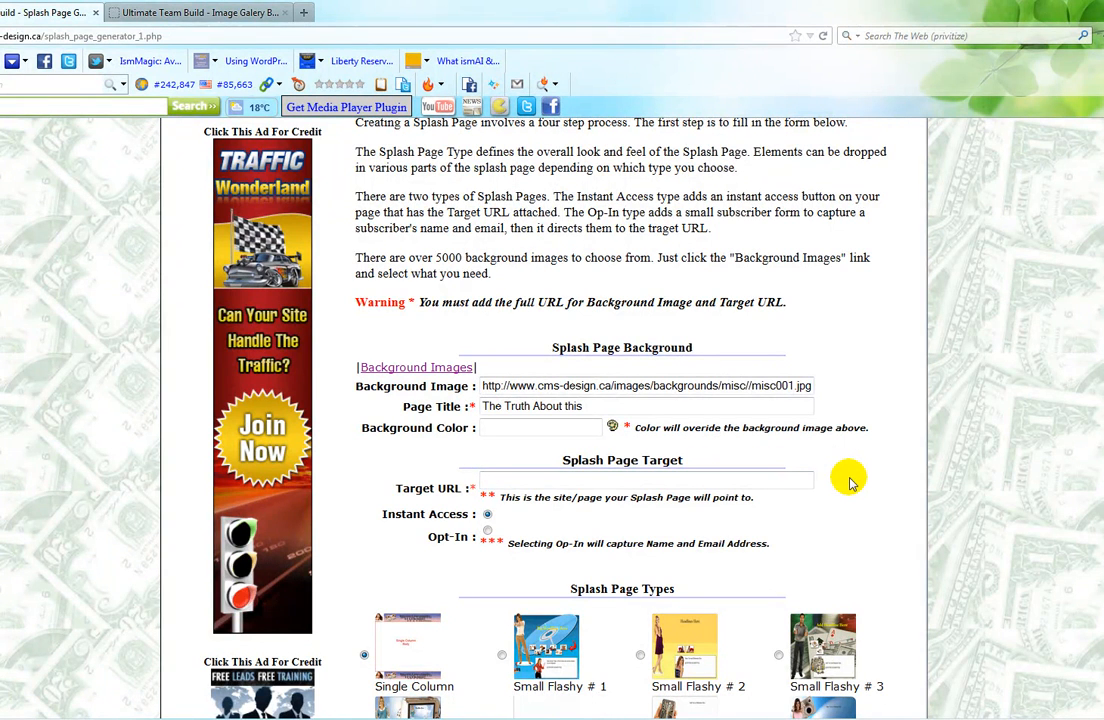
click(502, 483)
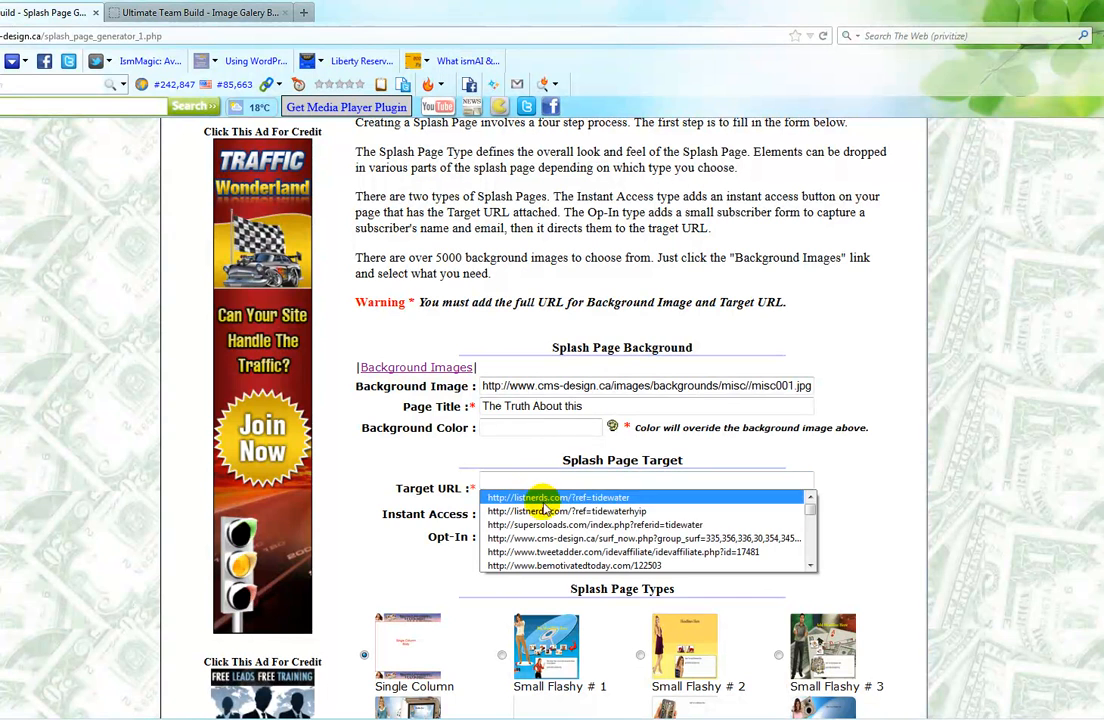
click(550, 500)
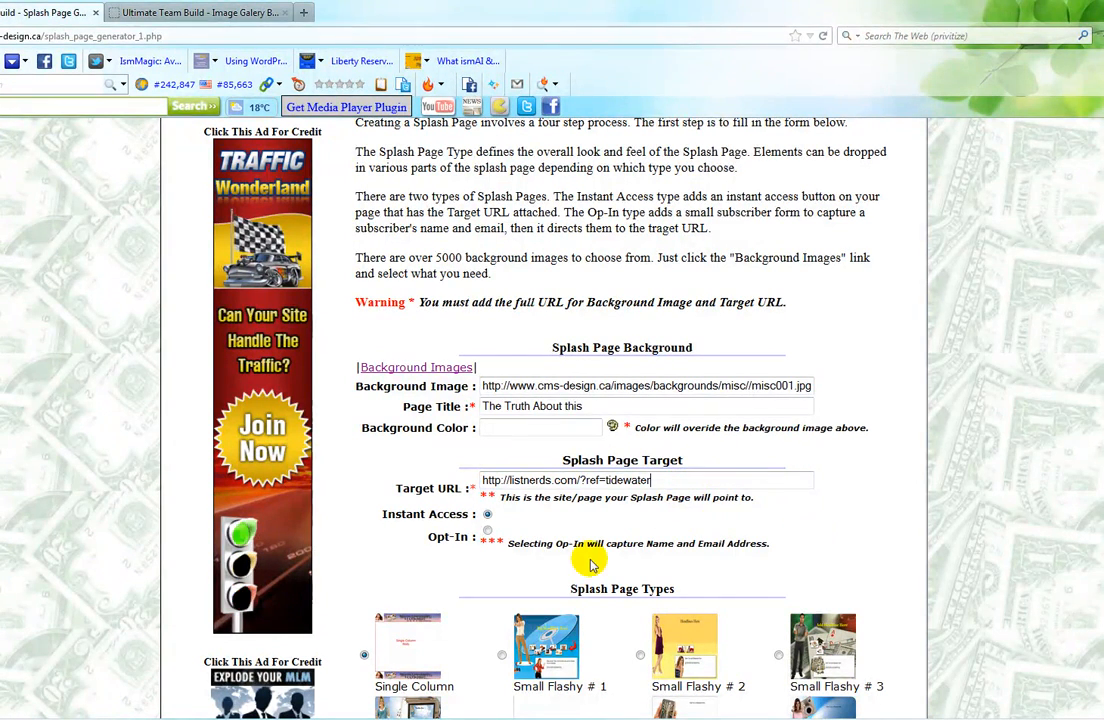
click(487, 532)
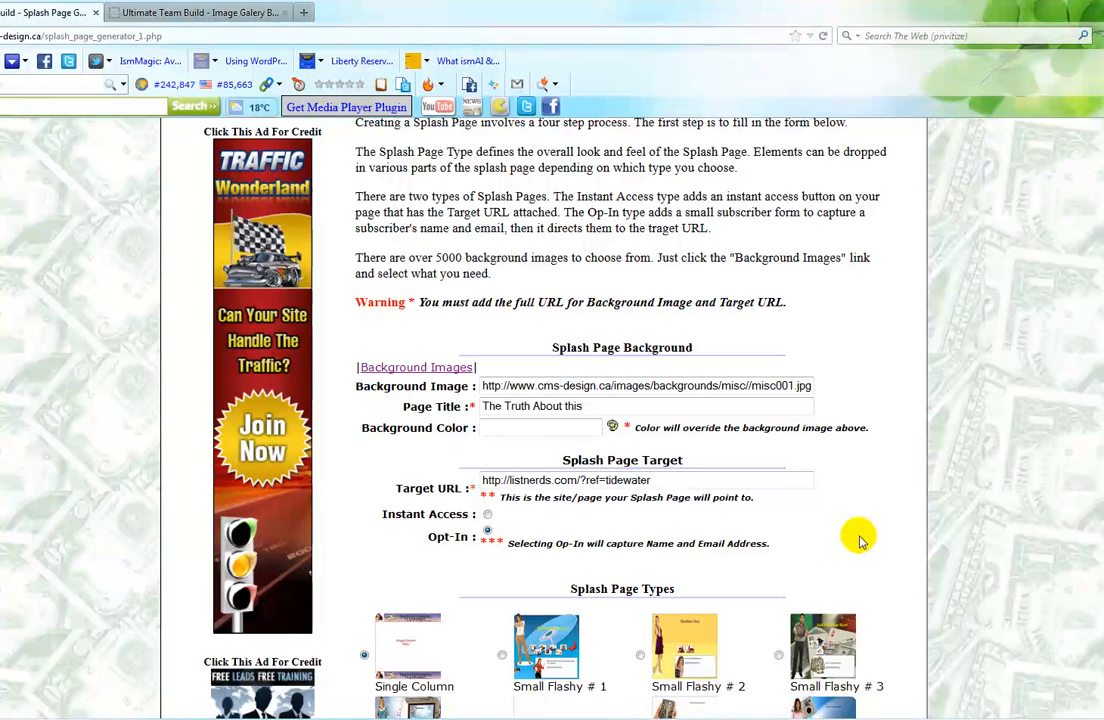
Choose Truth Report for the splash page type, header and footer, and continue to step 2 of the generator.
scroll(880, 550, down, 3)
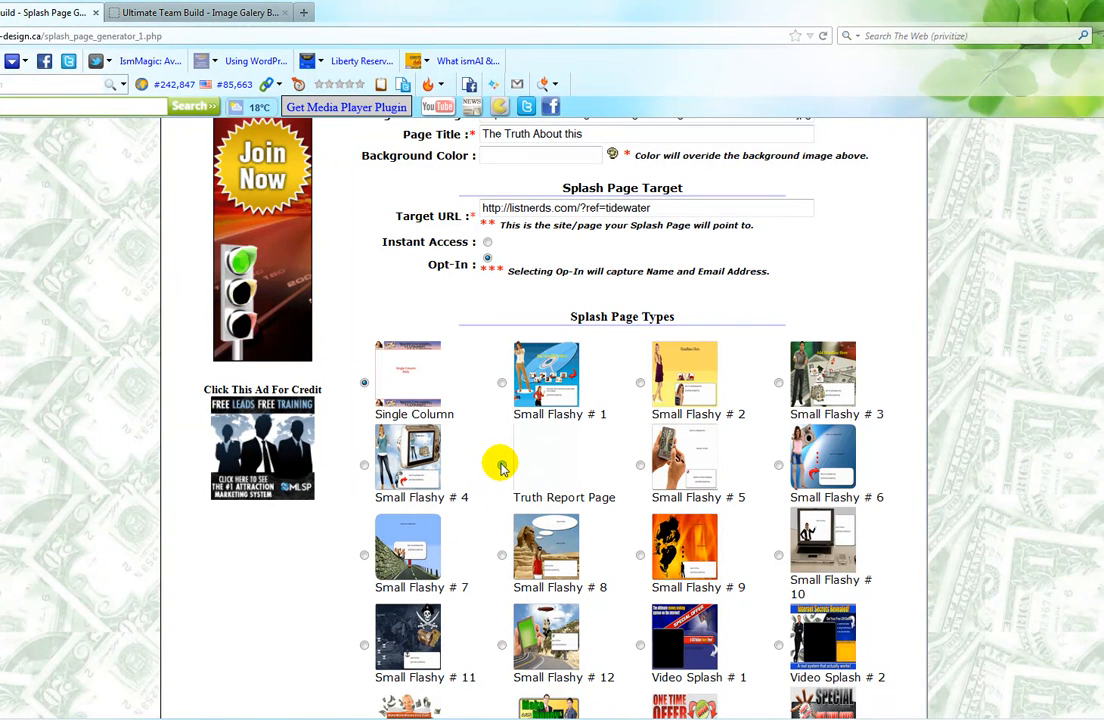
scroll(690, 500, down, 5)
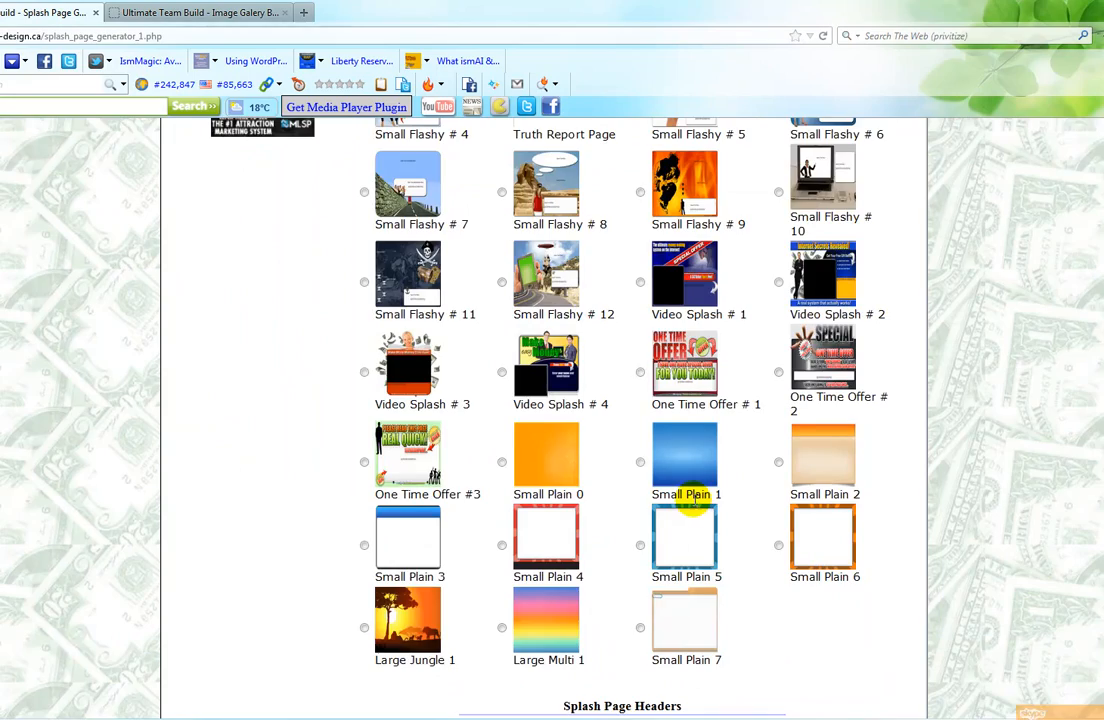
scroll(688, 500, down, 7)
scroll(688, 500, up, 2)
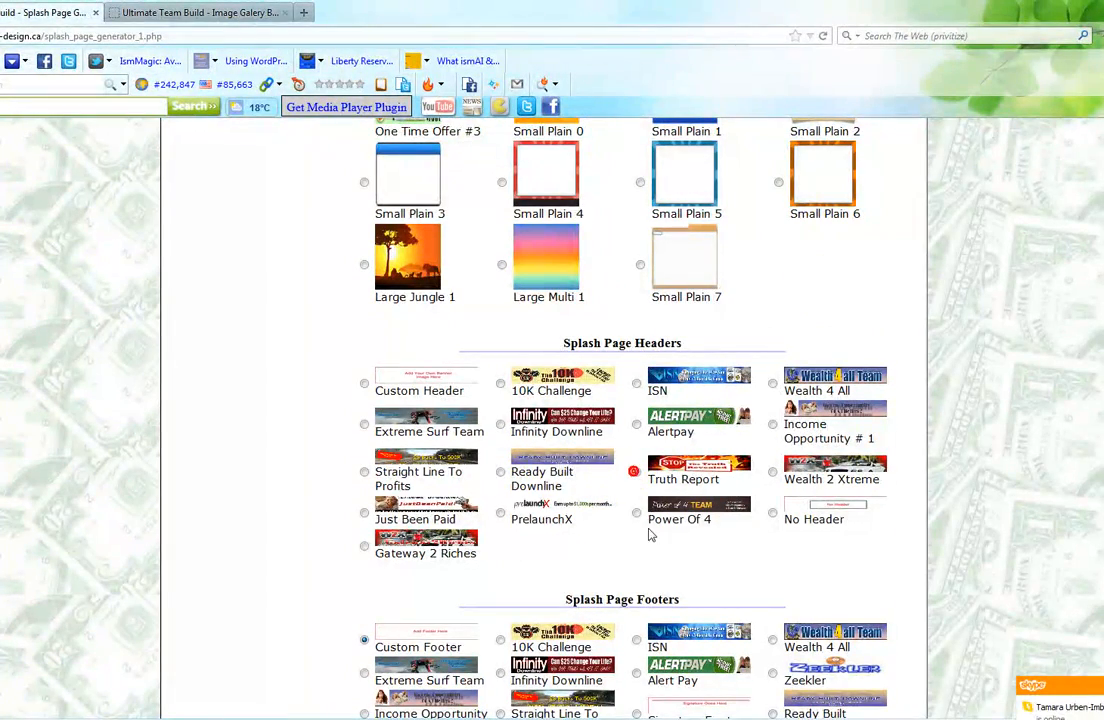
scroll(650, 533, down, 3)
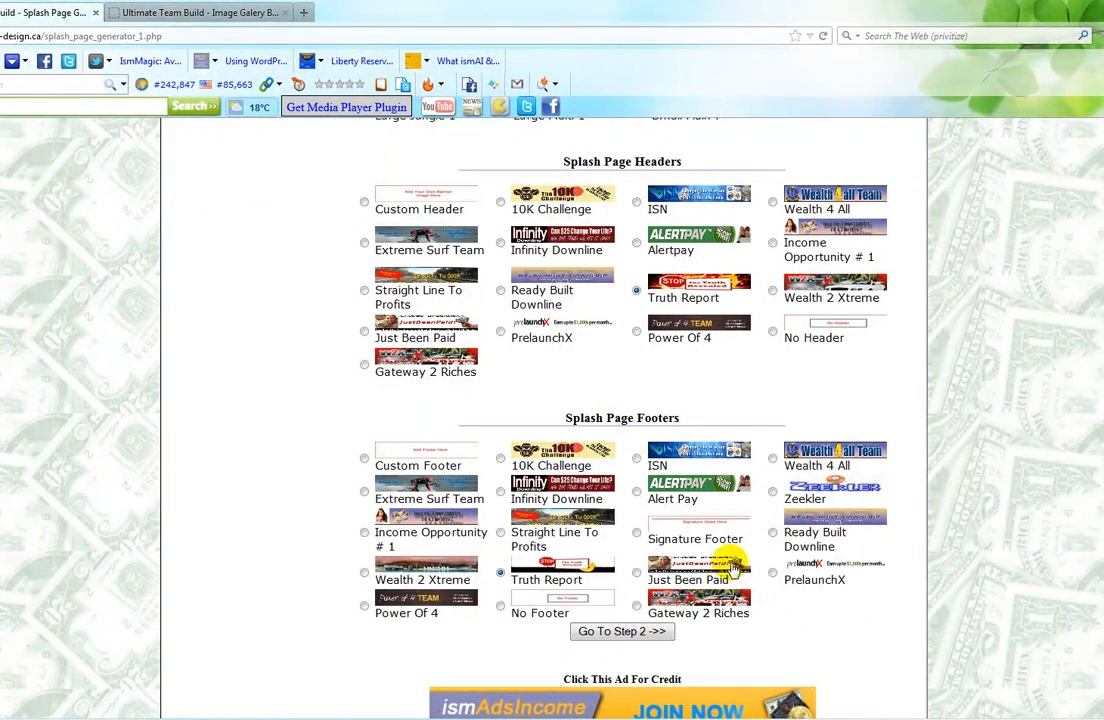
scroll(821, 552, down, 3)
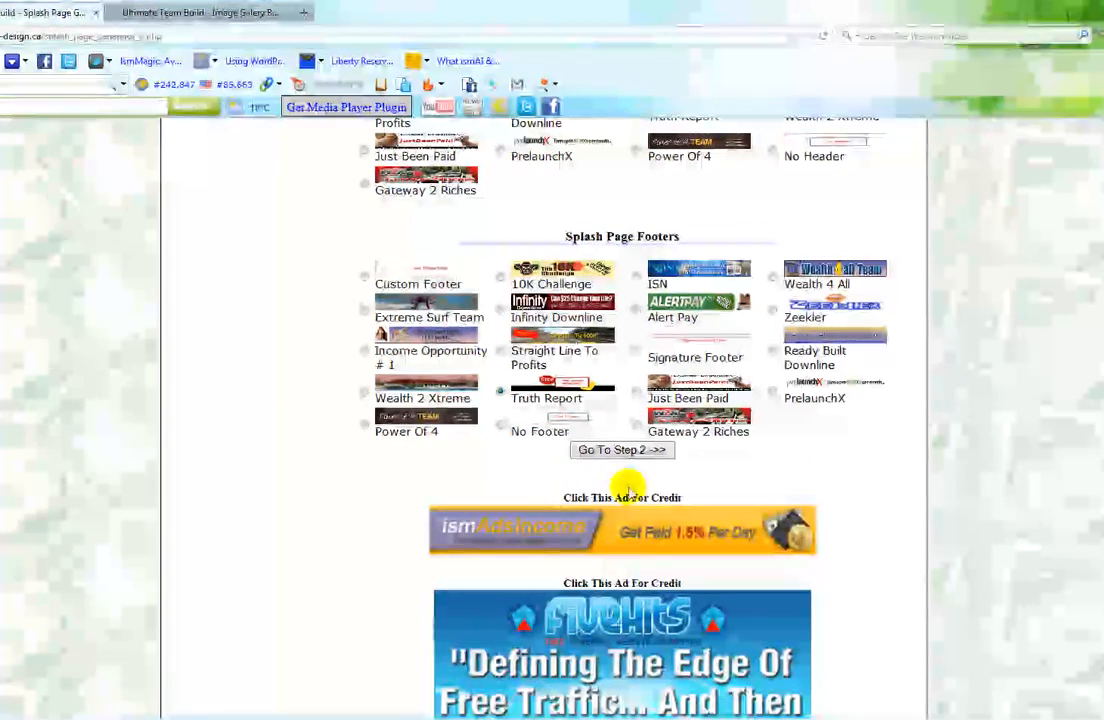
click(619, 450)
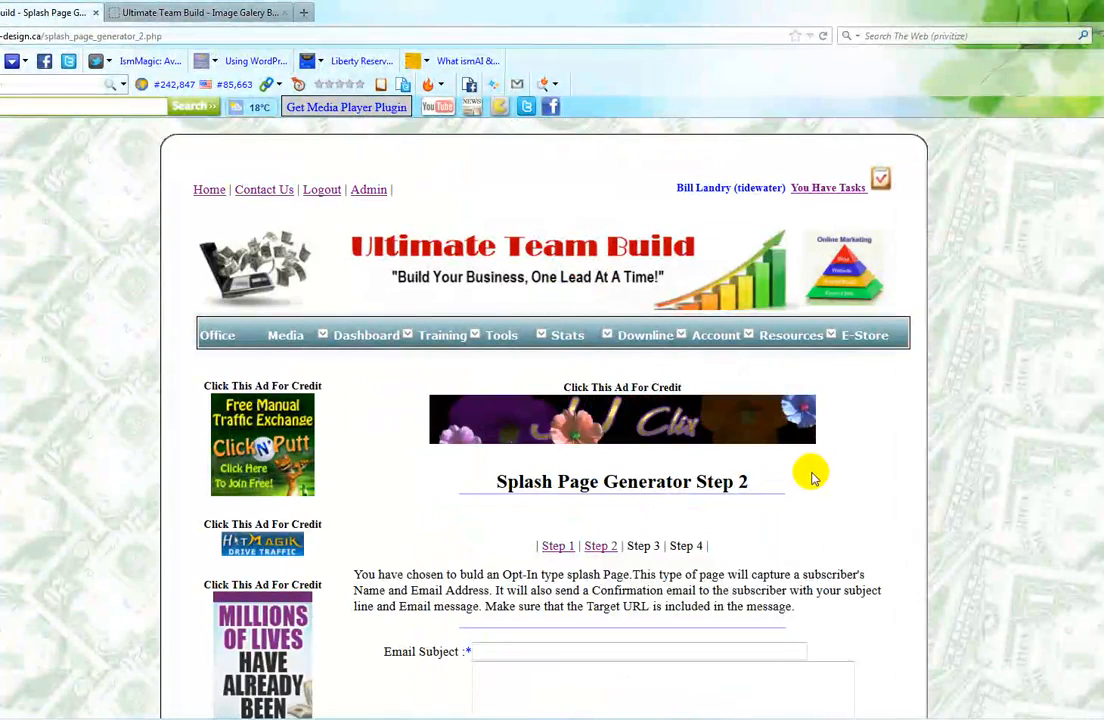
Enter "The Truth You dont want to know!" as the Email Subject of the confirmation email.
scroll(813, 471, down, 4)
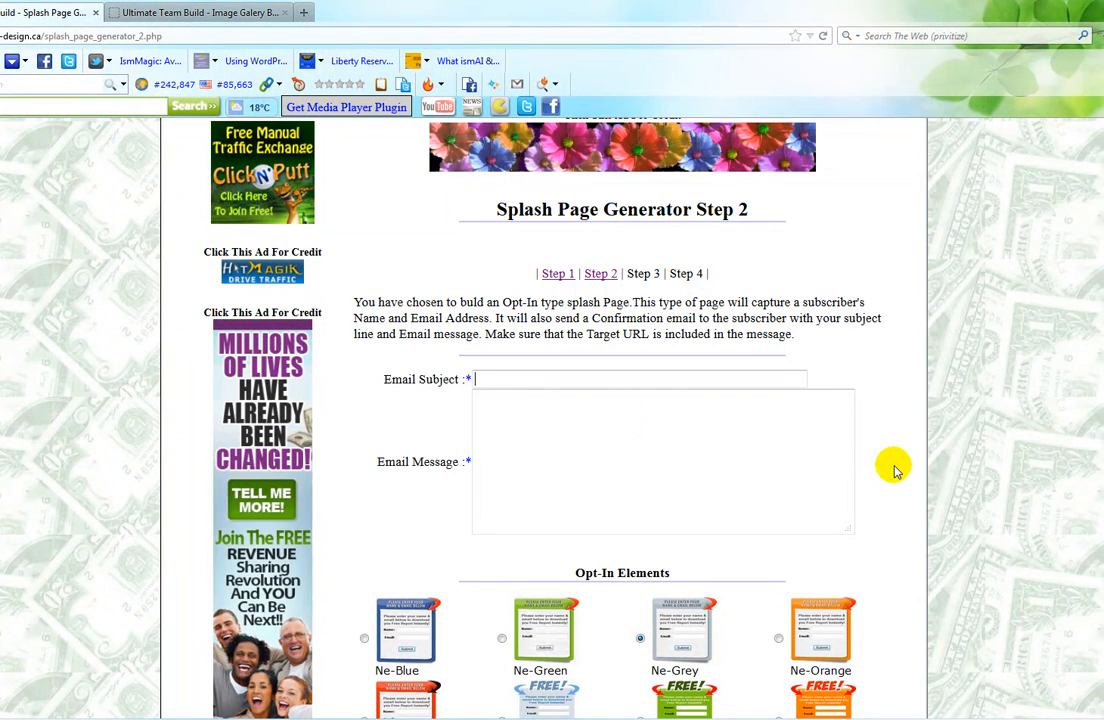
text(The Truth)
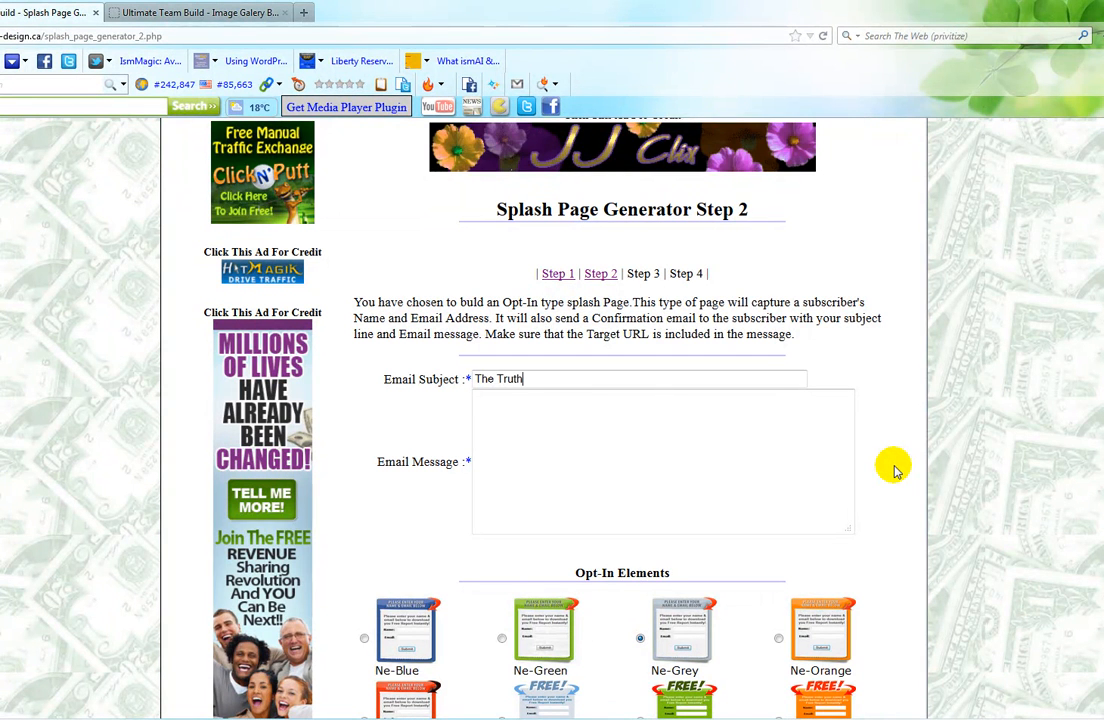
text( You )
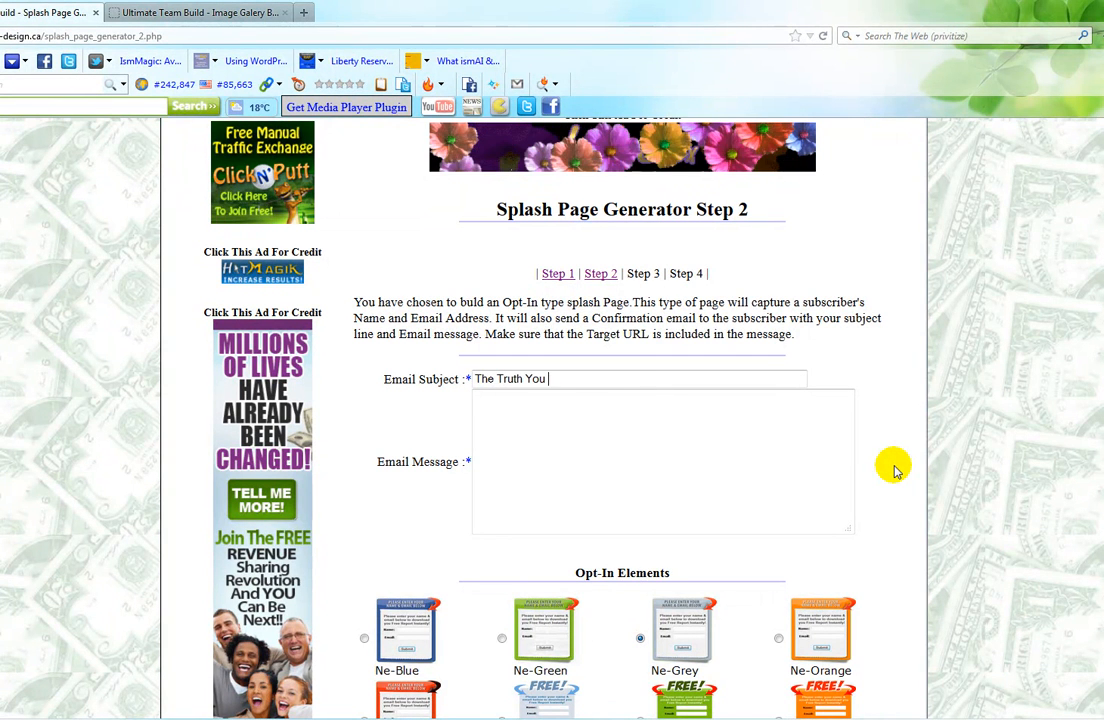
text(dont want )
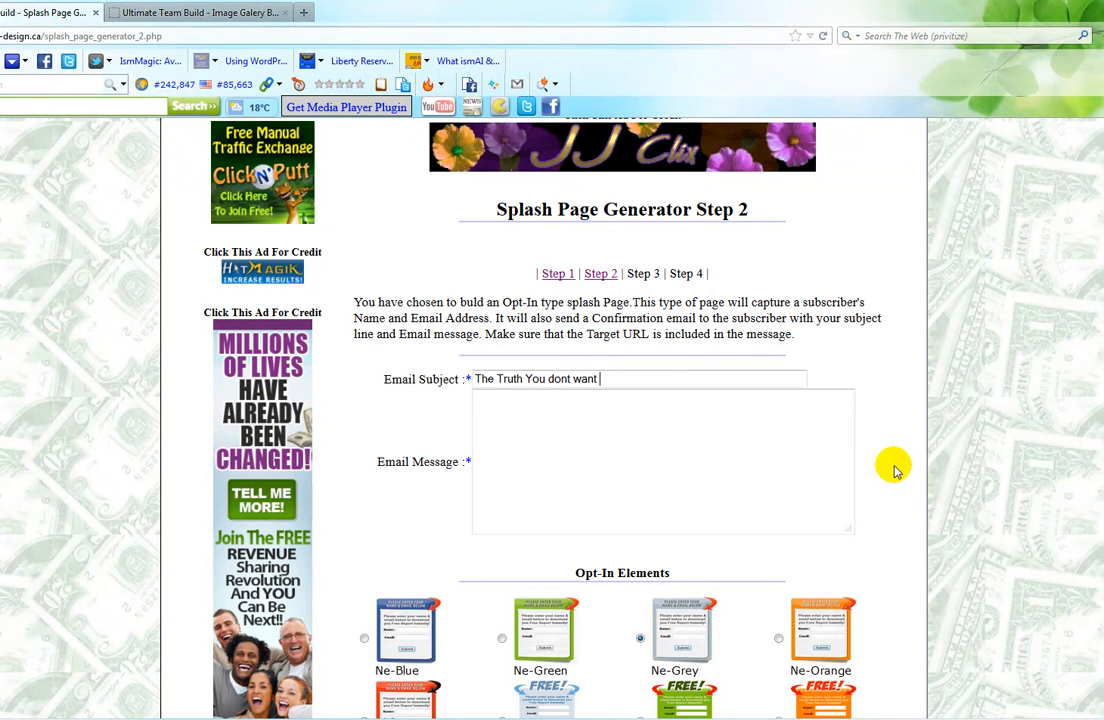
text(to )
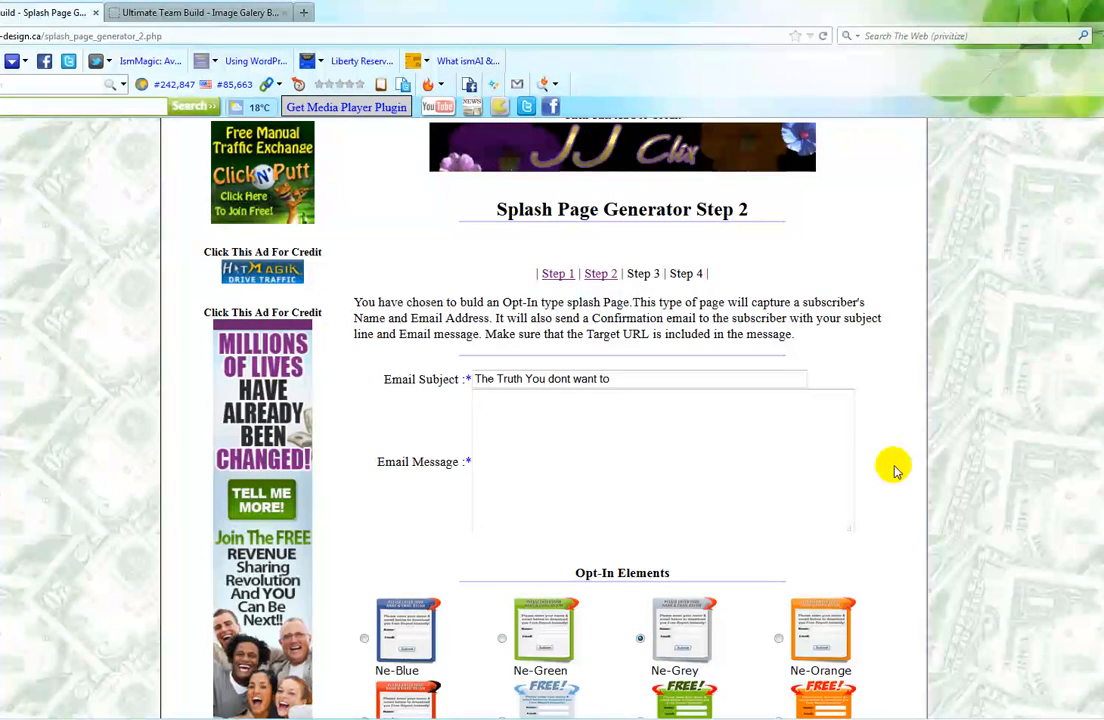
text(know!)
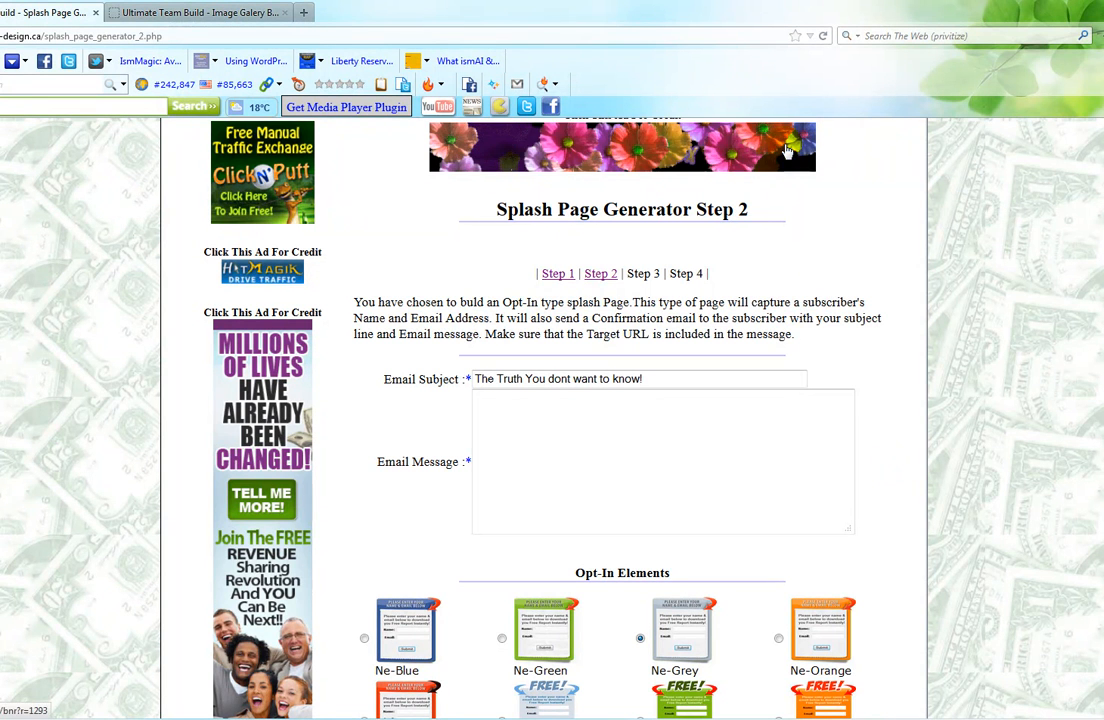
Fill the Email Message with two lines of placeholder text, "dsfdsfdsds ds fds fds fds fds fds fdsf" and "dsfdsfdsfdsfdsfdsfdsfds".
click(540, 427)
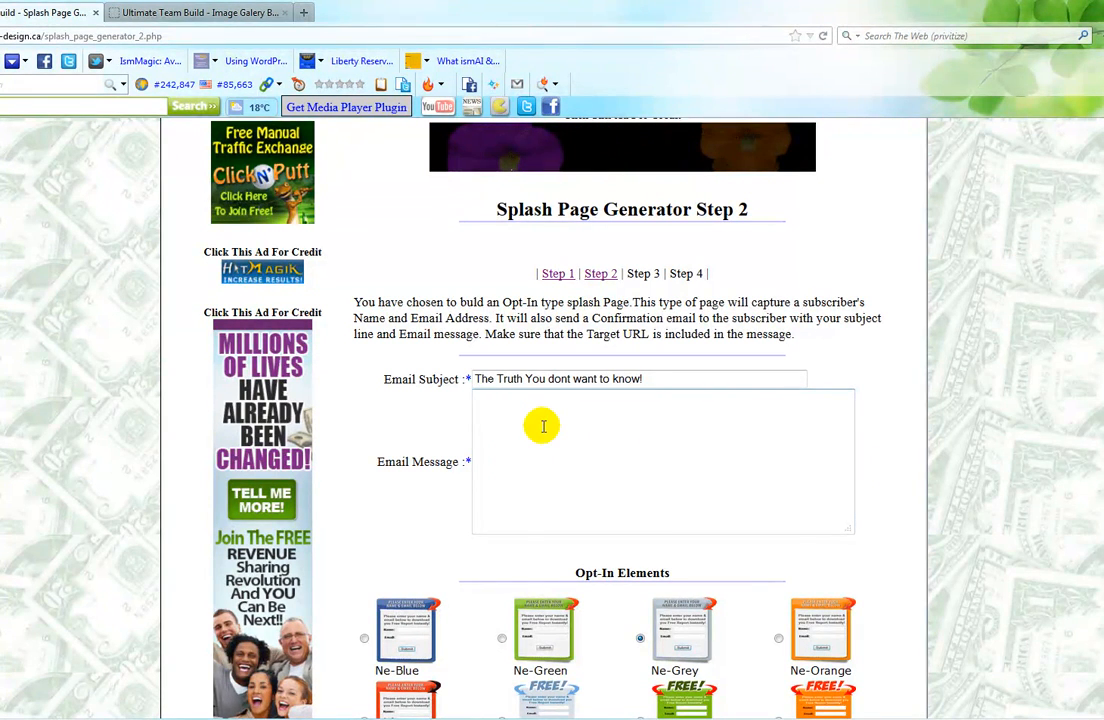
text(dsfdsfdsds ds fds fds fds fds fds fdsf)
key(Return)
text(dsfdsfdsfdsfdsfdsfdsfds)
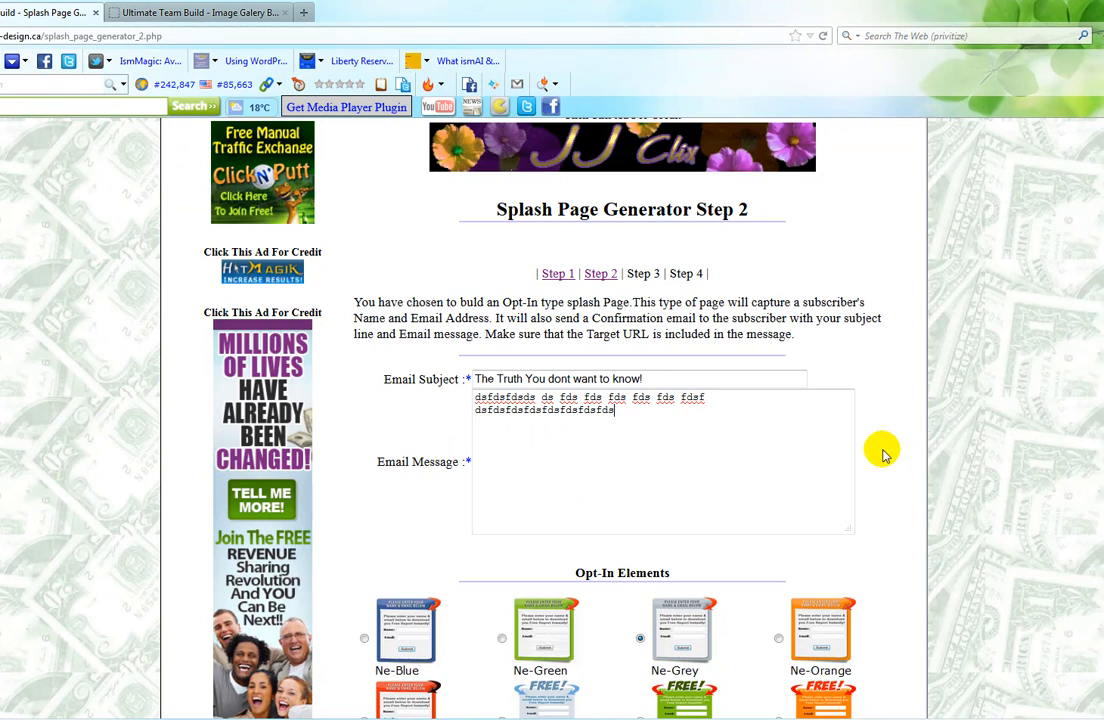
Select the Ne-Blue opt-in element and continue to step 3 of the generator.
scroll(889, 460, down, 5)
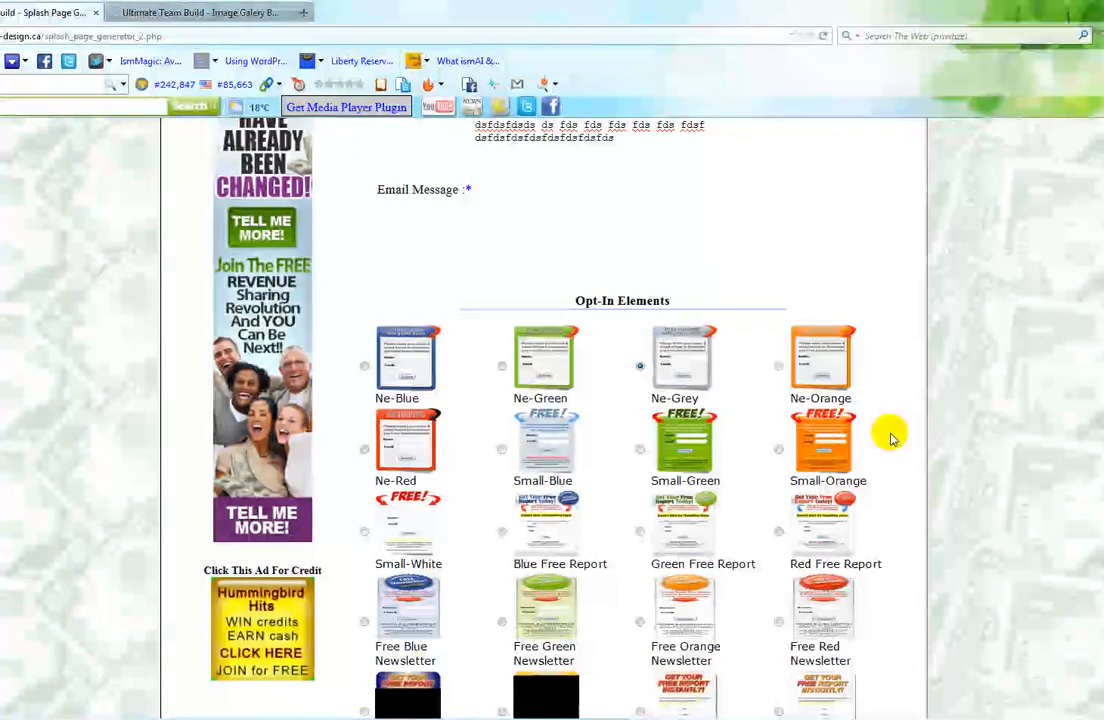
scroll(890, 436, down, 2)
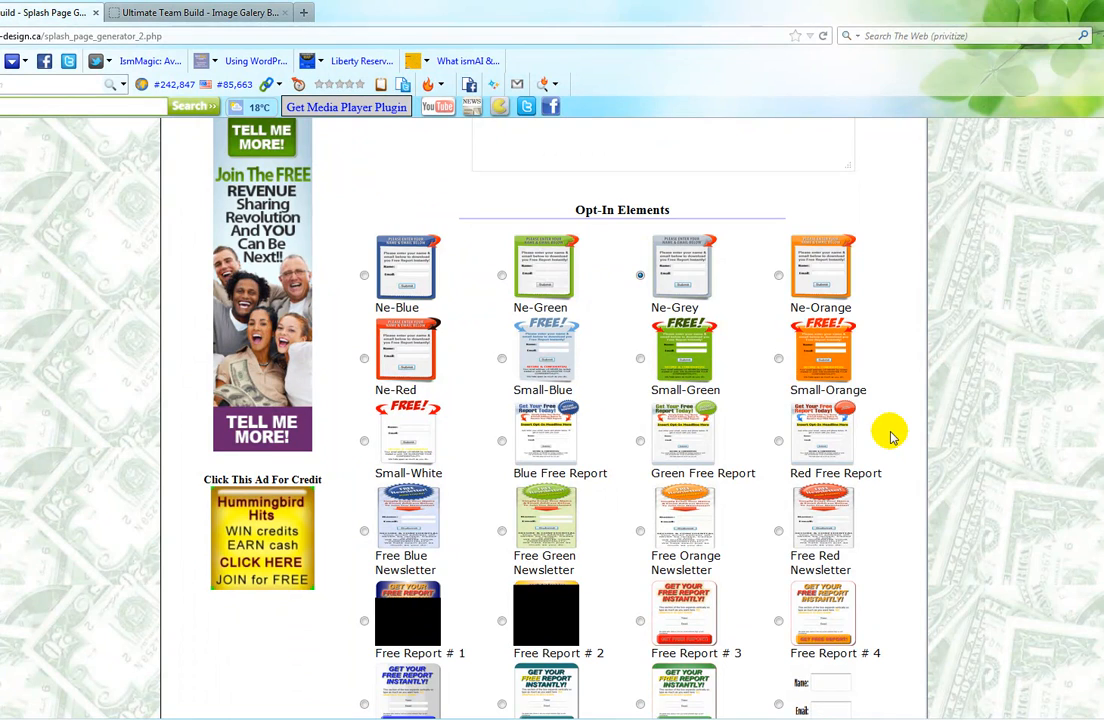
click(364, 276)
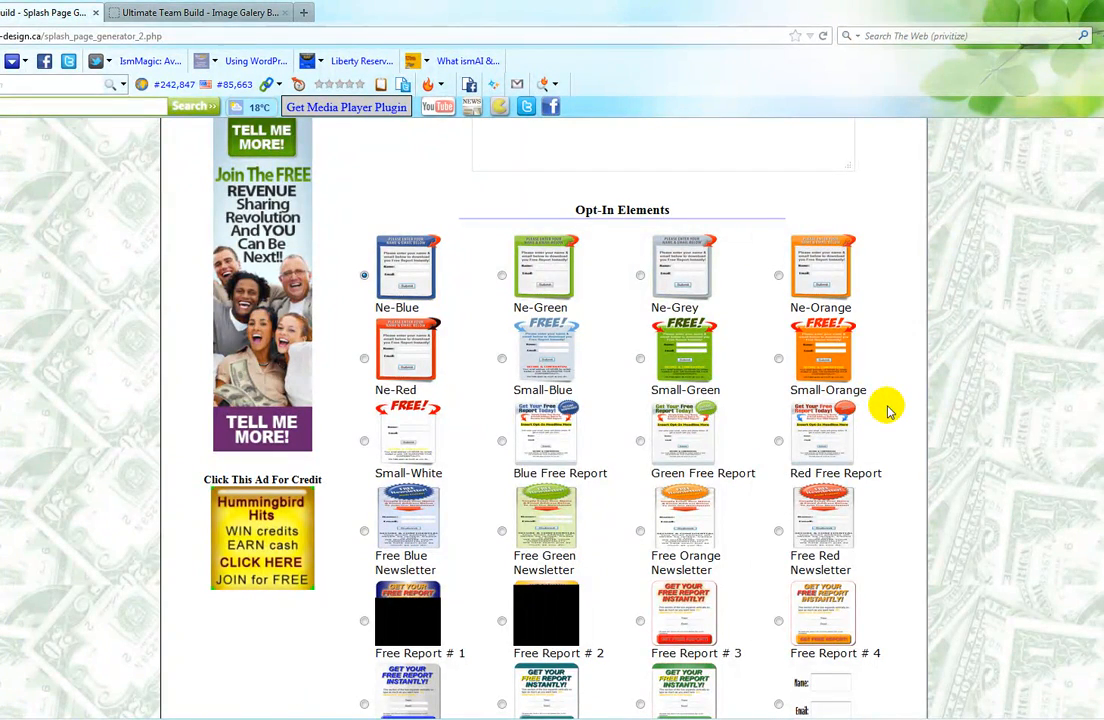
scroll(888, 410, down, 3)
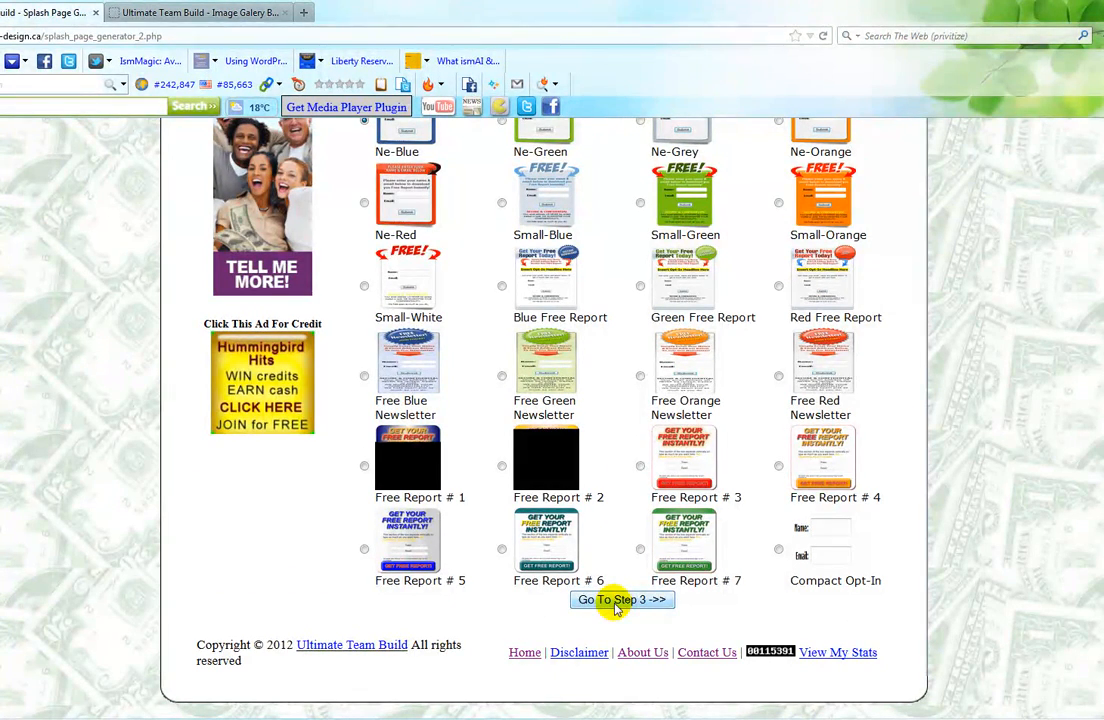
click(581, 599)
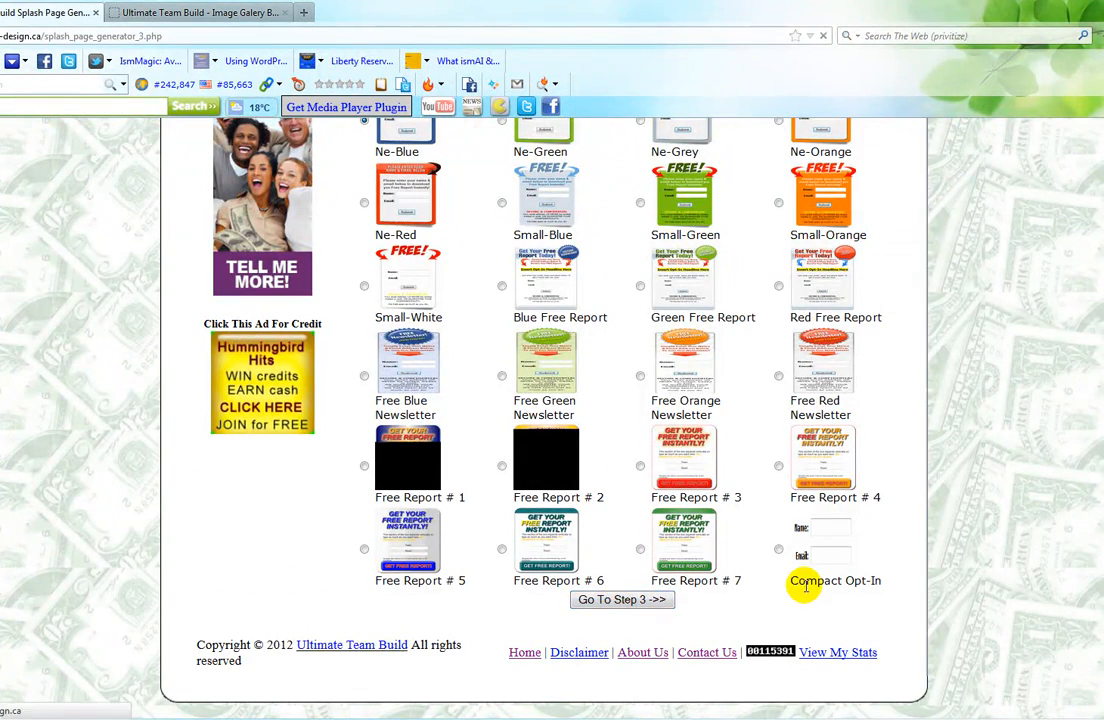
Add the Profile Image element from the Page Elements list to the splash page and view the mock page.
scroll(795, 490, down, 5)
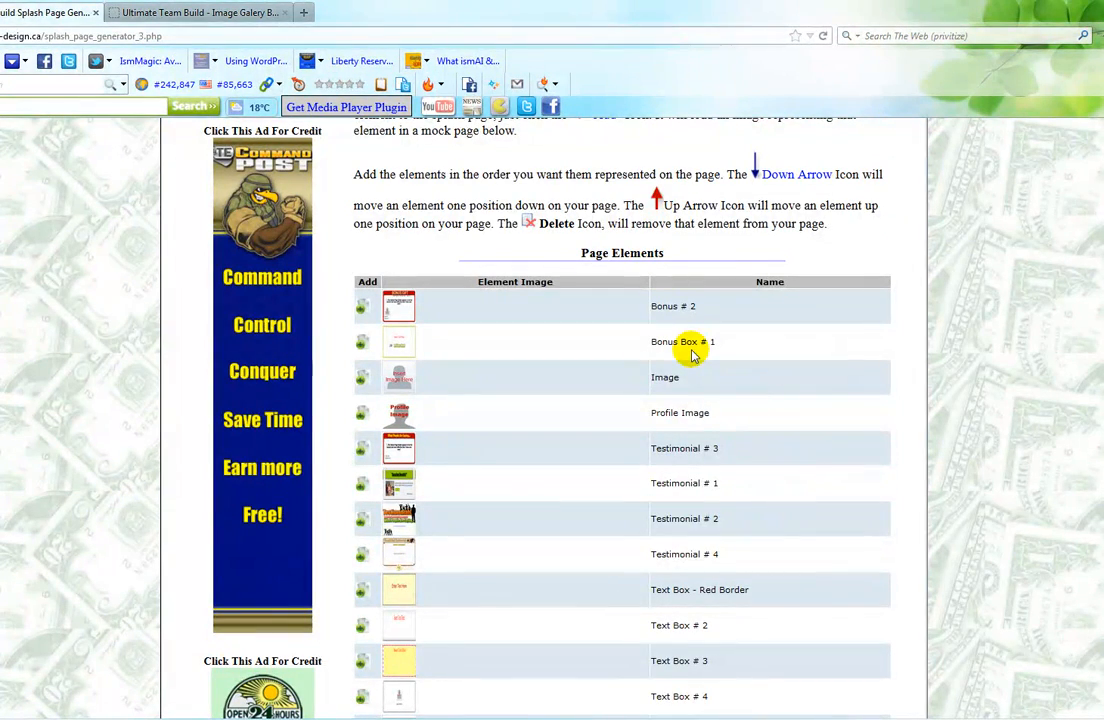
scroll(909, 357, down, 3)
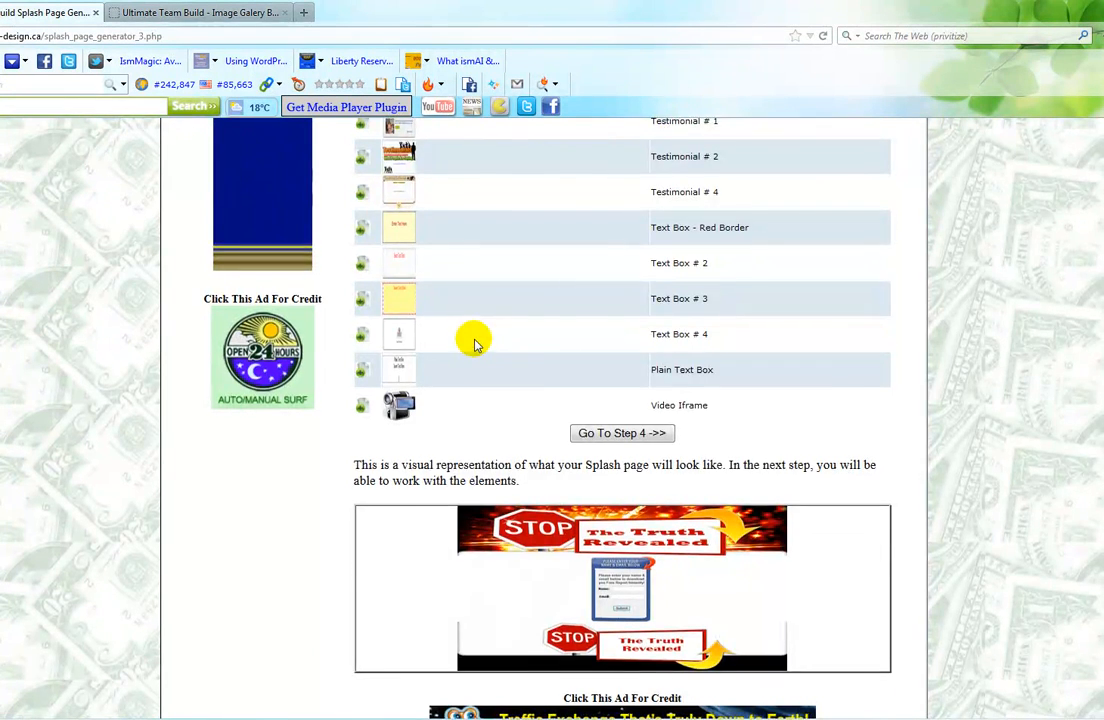
scroll(474, 343, up, 3)
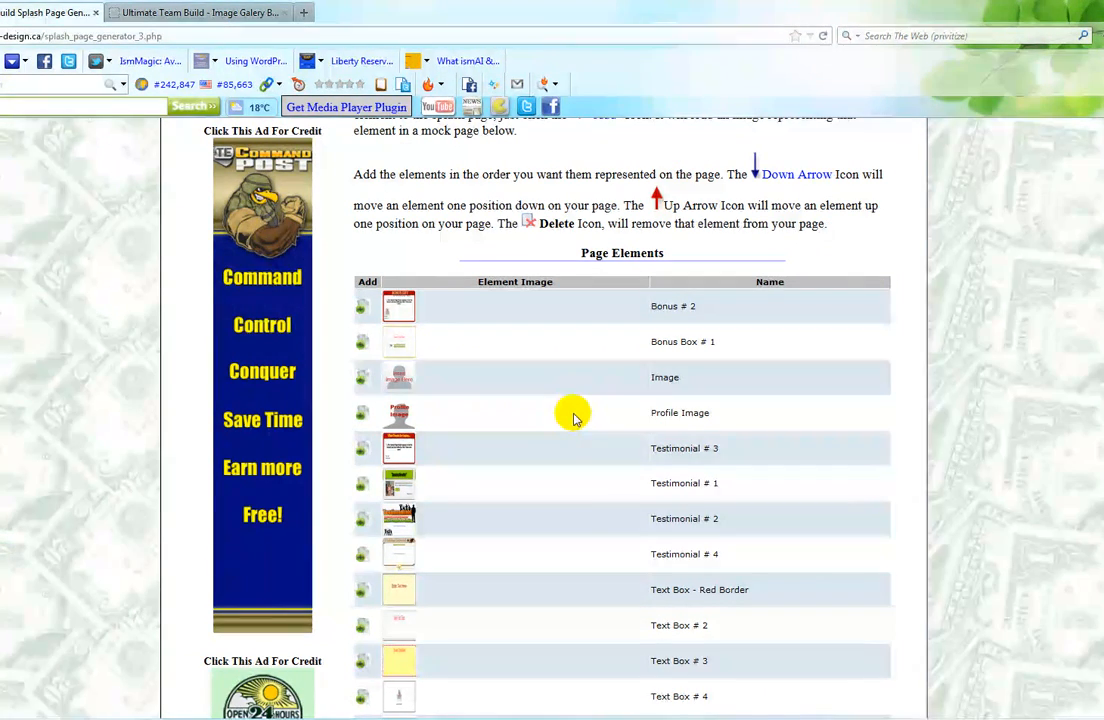
click(362, 417)
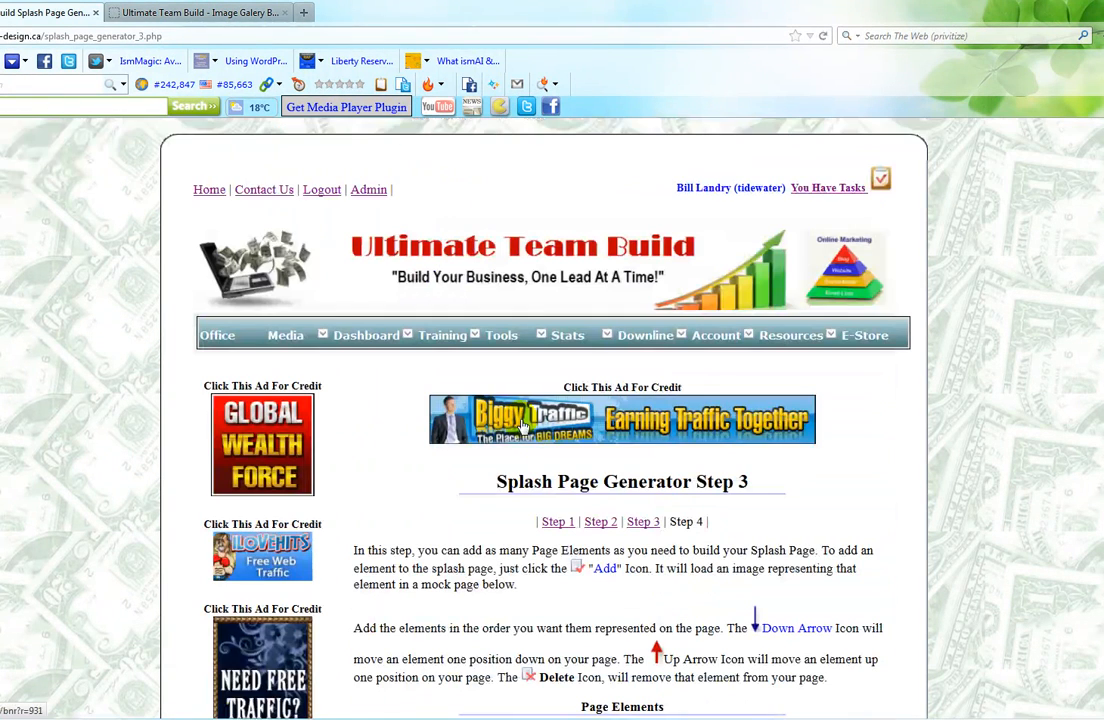
mouse_move(716, 335)
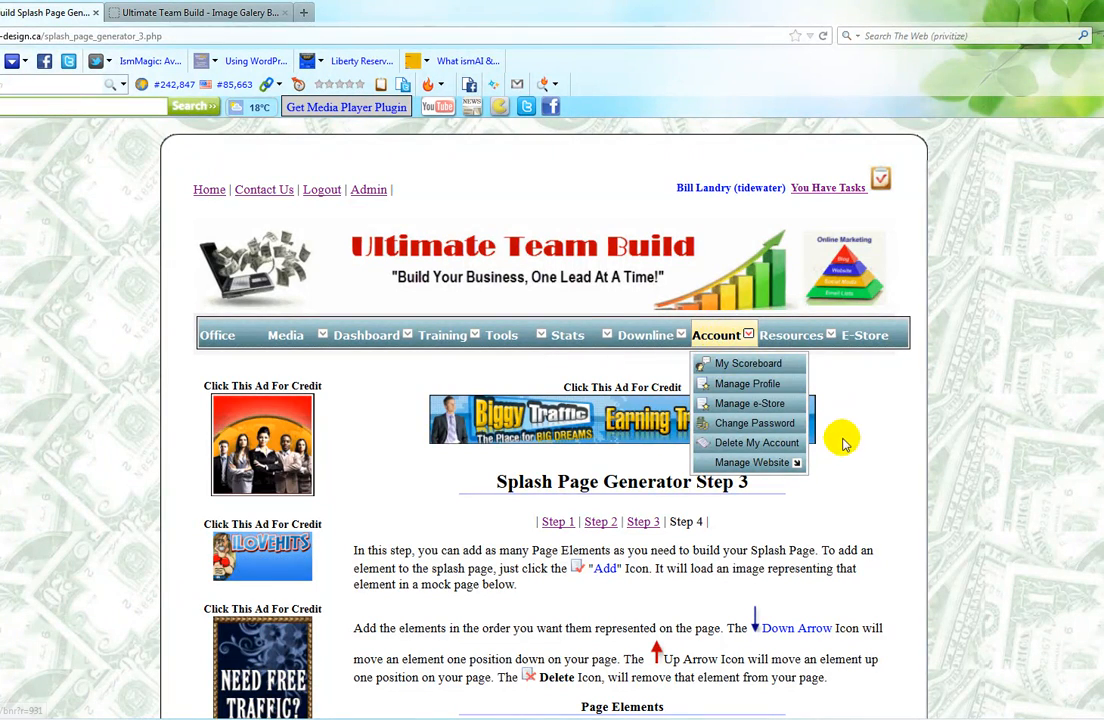
scroll(843, 443, down, 8)
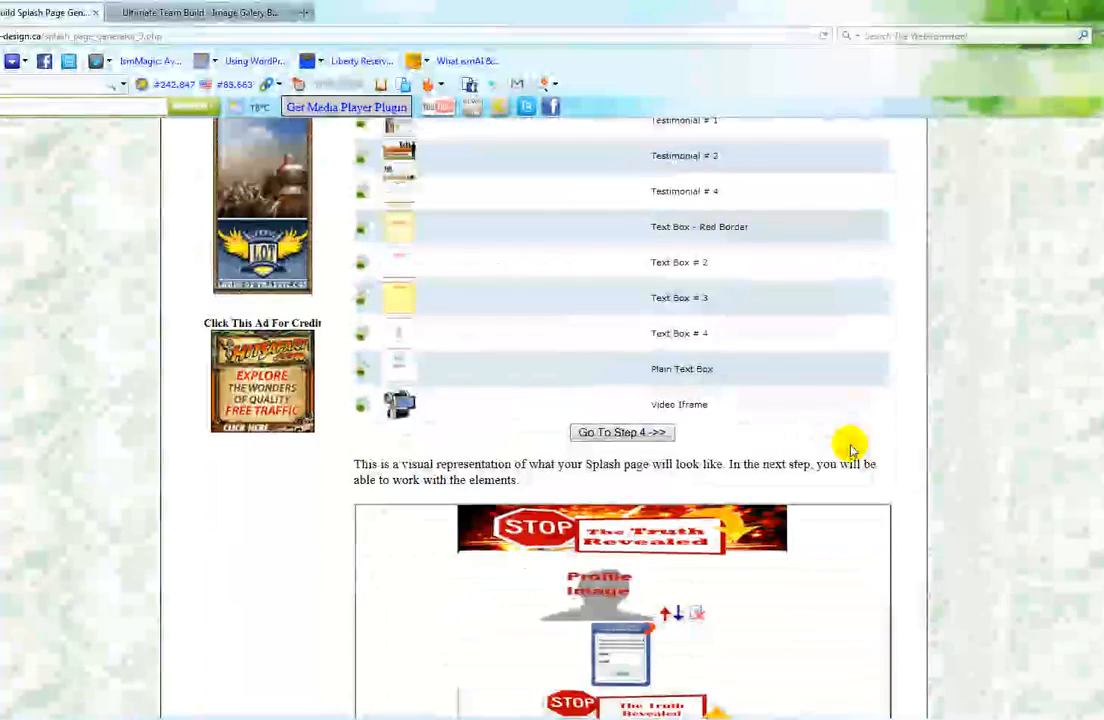
Add the Plain Text Box element from the Page Elements list to the splash page and view the mock page.
scroll(848, 447, up, 3)
scroll(848, 443, down, 4)
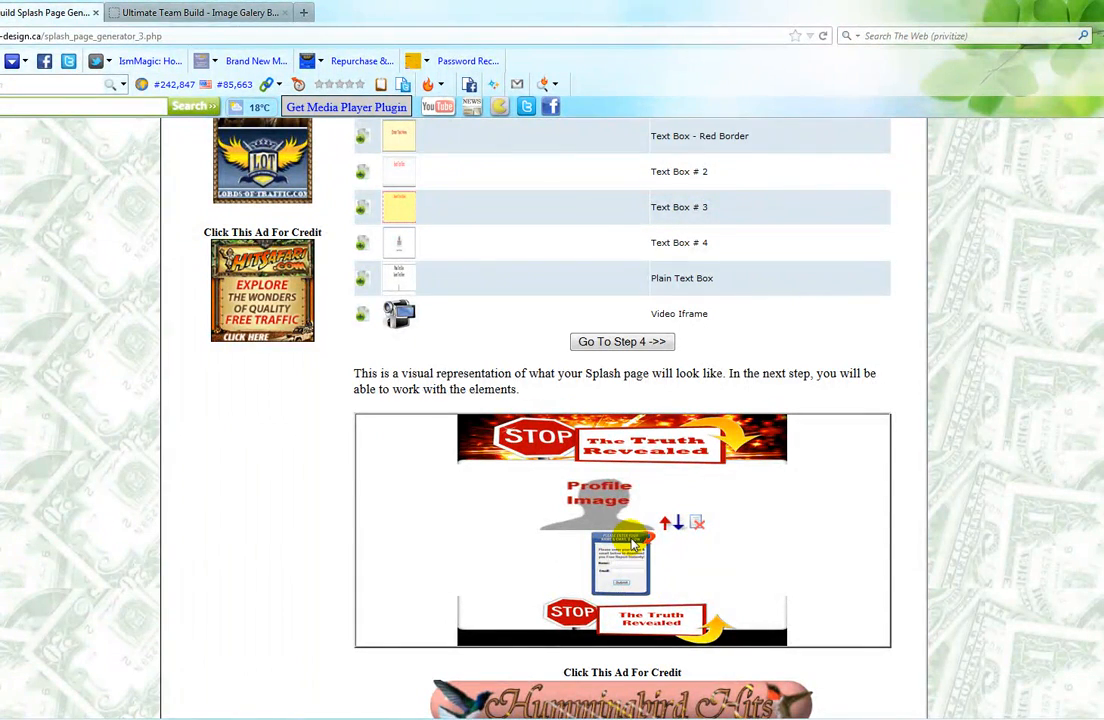
scroll(778, 537, up, 3)
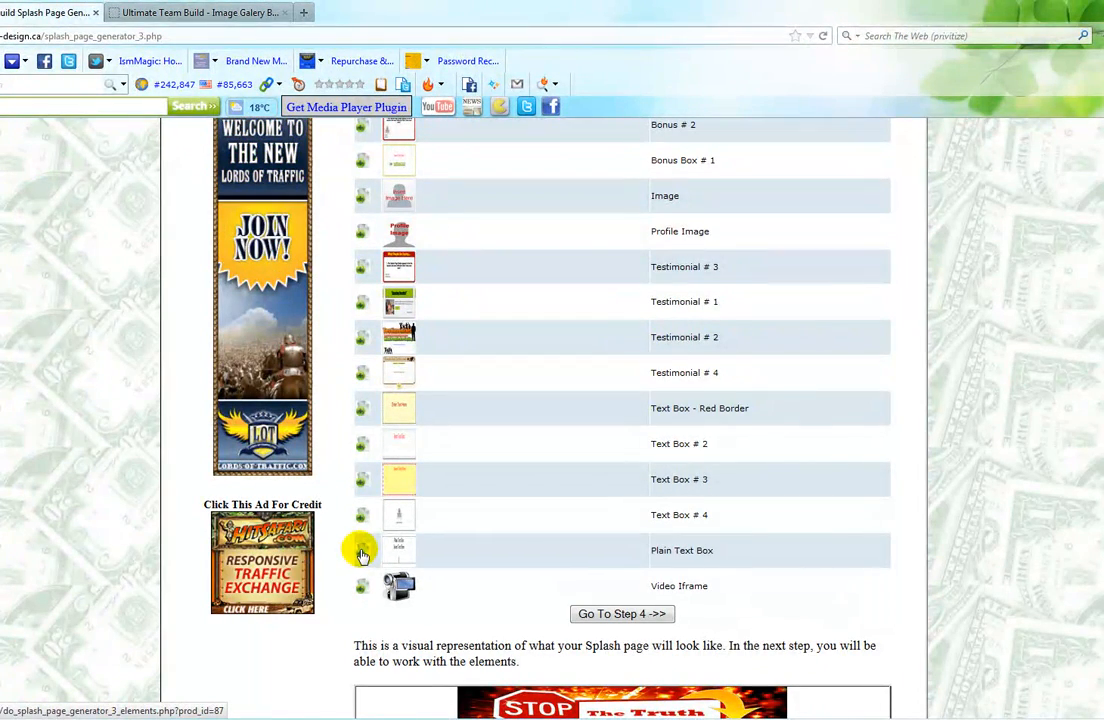
click(362, 551)
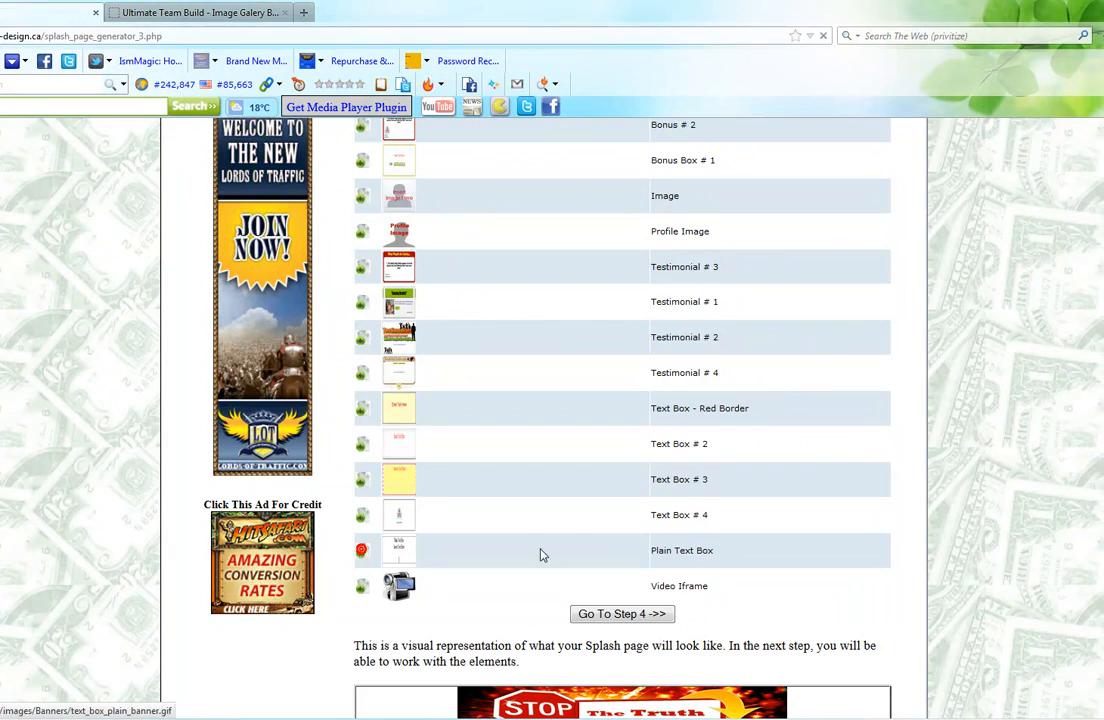
scroll(618, 525, down, 8)
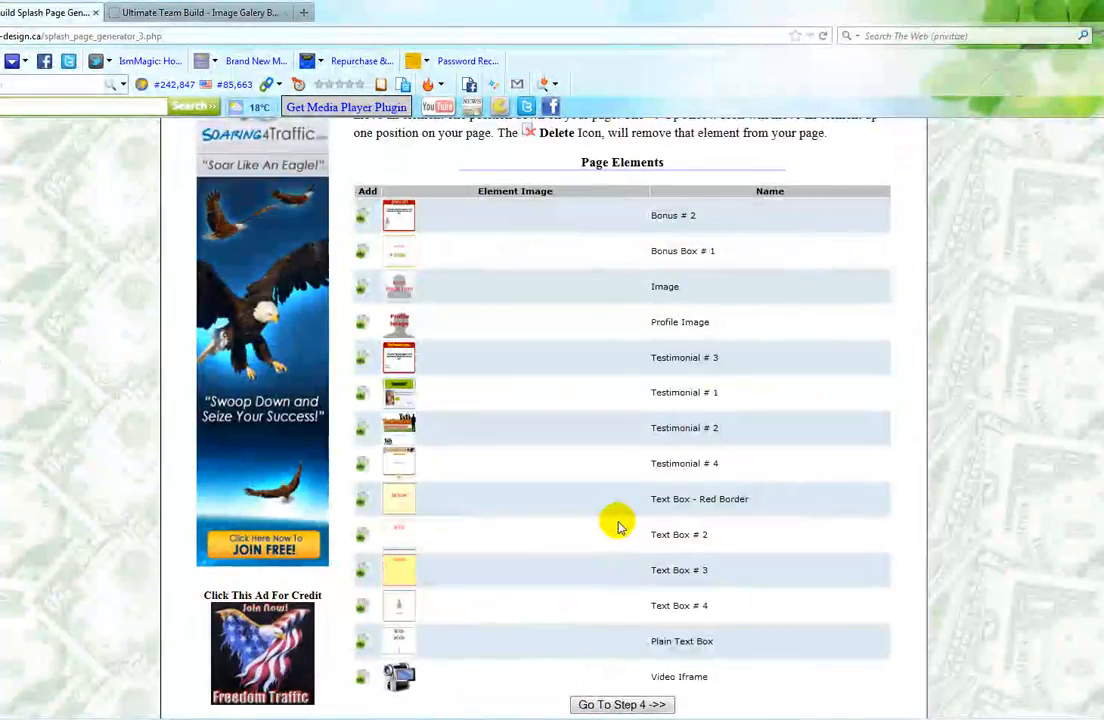
scroll(618, 525, down, 3)
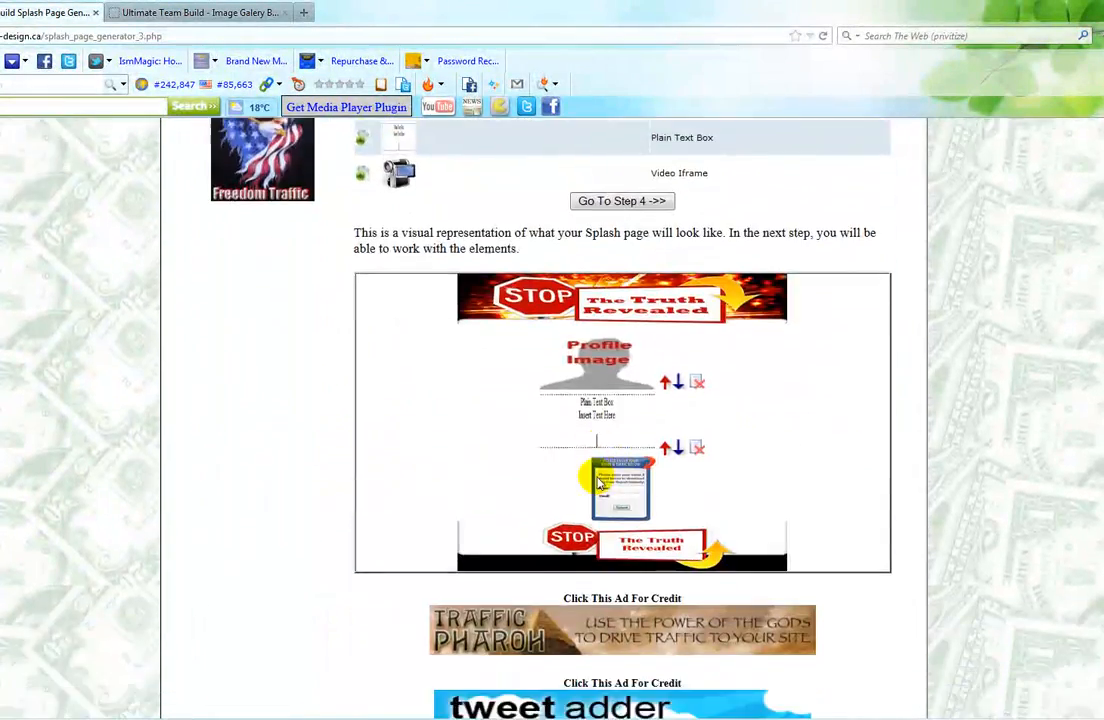
Add the Video Iframe element to the splash page and check its place in the mock page.
scroll(690, 470, up, 6)
scroll(690, 470, up, 4)
scroll(690, 465, down, 6)
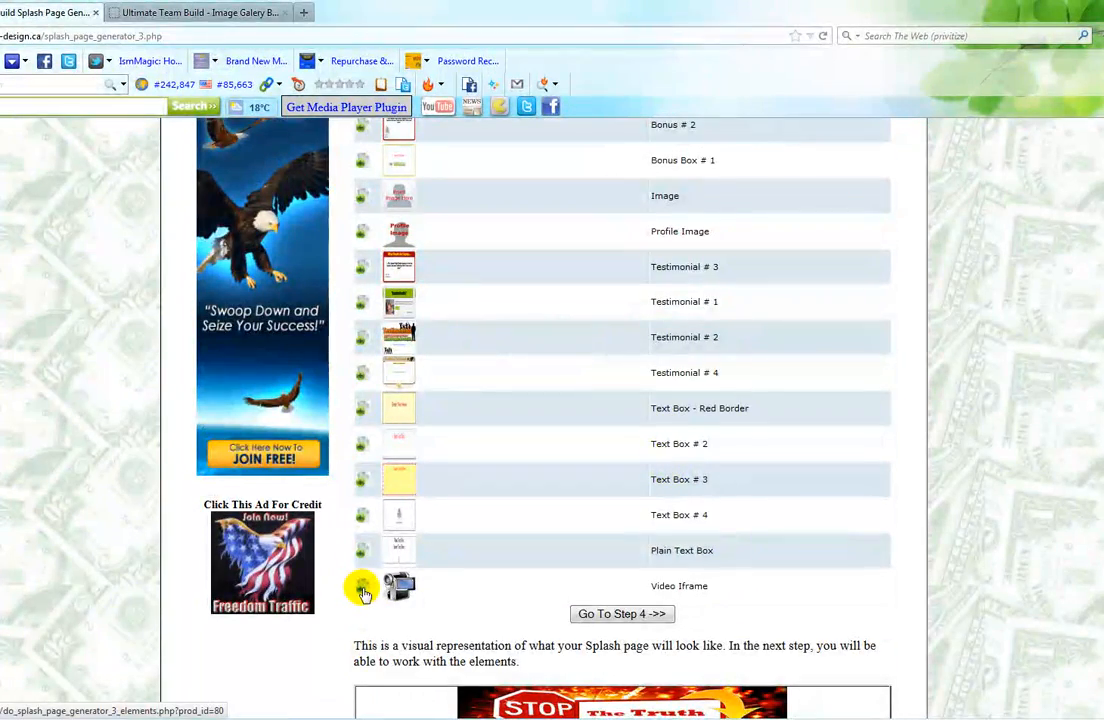
click(362, 588)
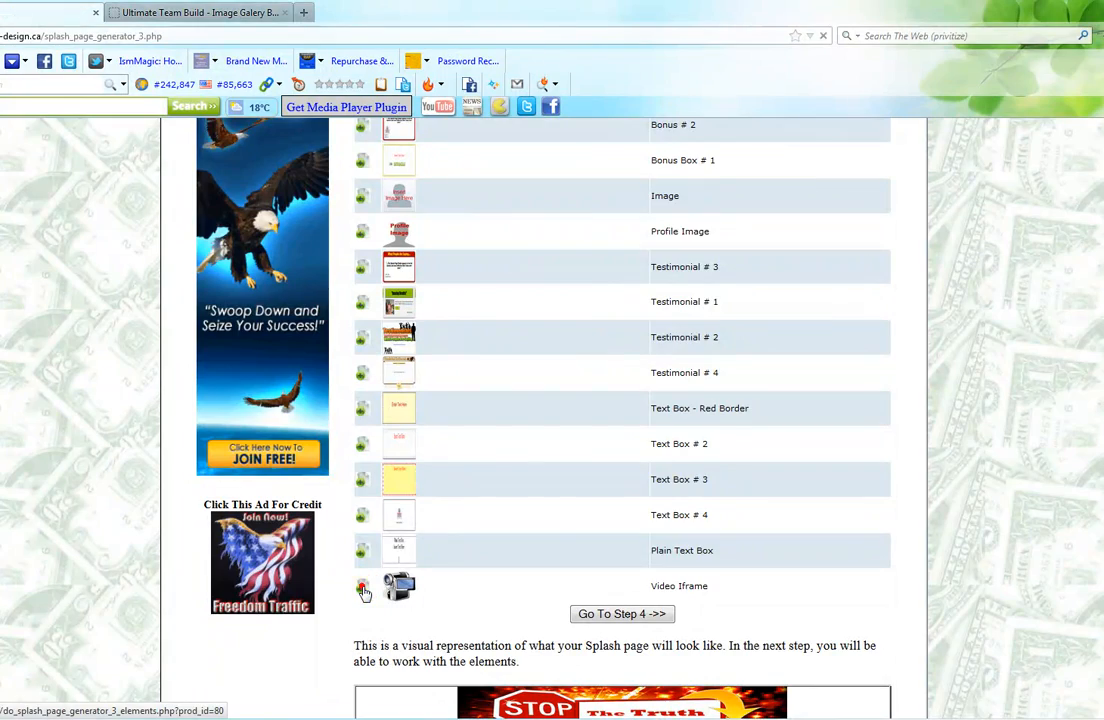
scroll(595, 535, down, 8)
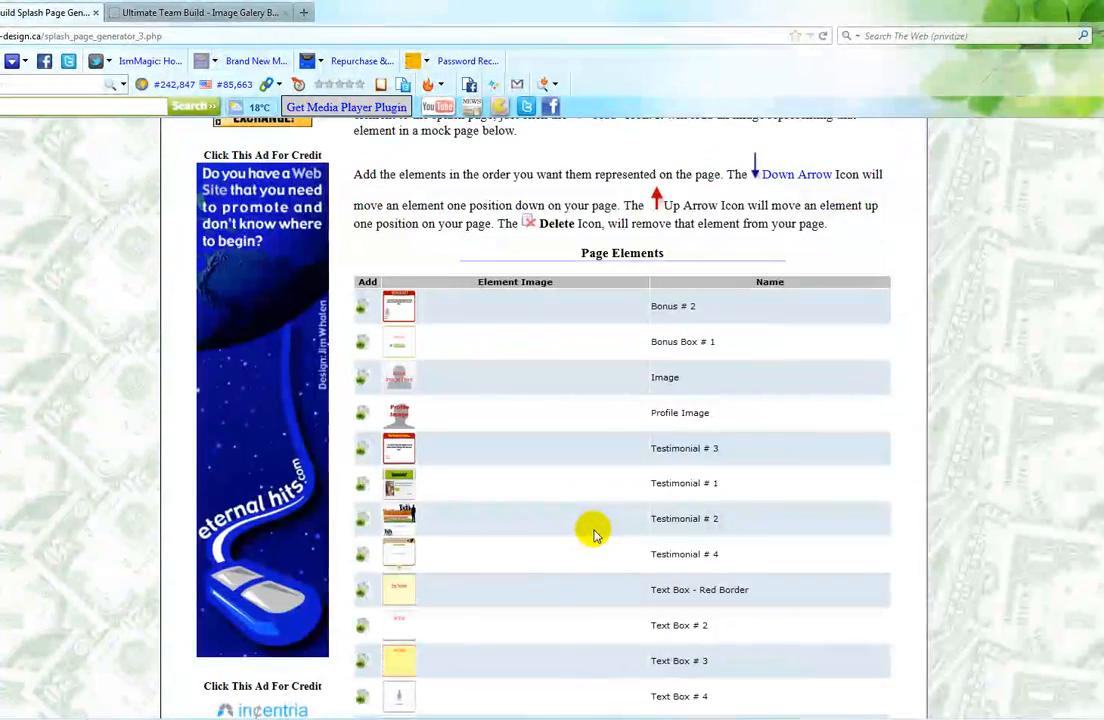
scroll(592, 533, down, 3)
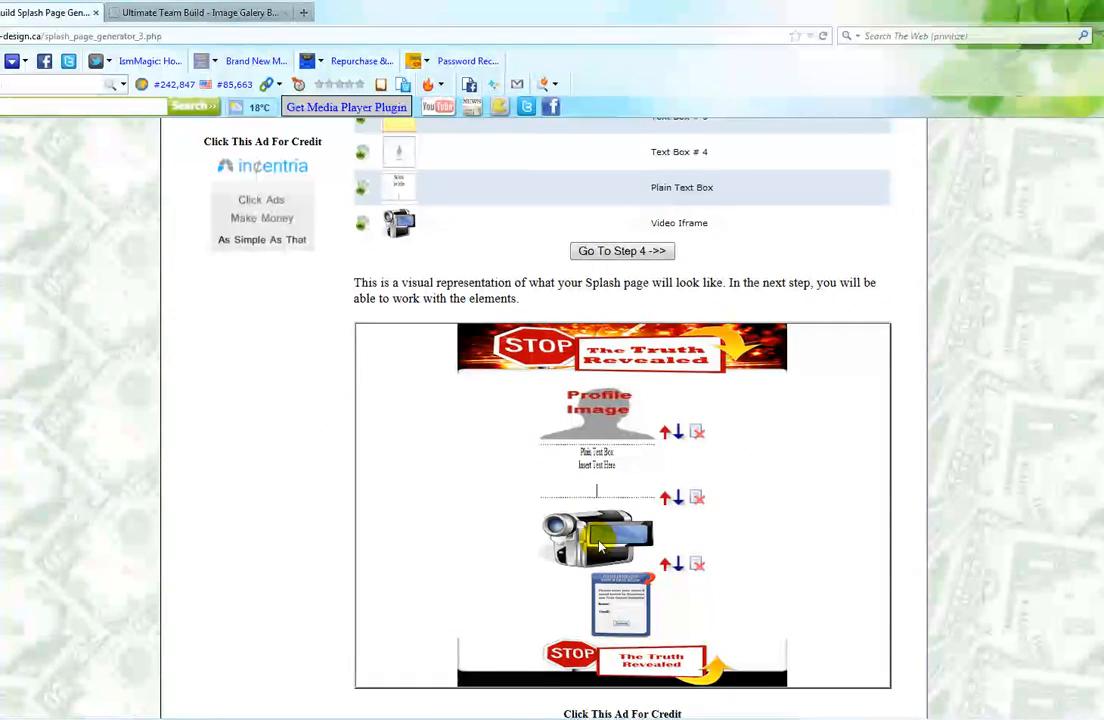
Add the Testimonial # 1 element to the splash page and review the element order in the mock page.
scroll(463, 560, up, 10)
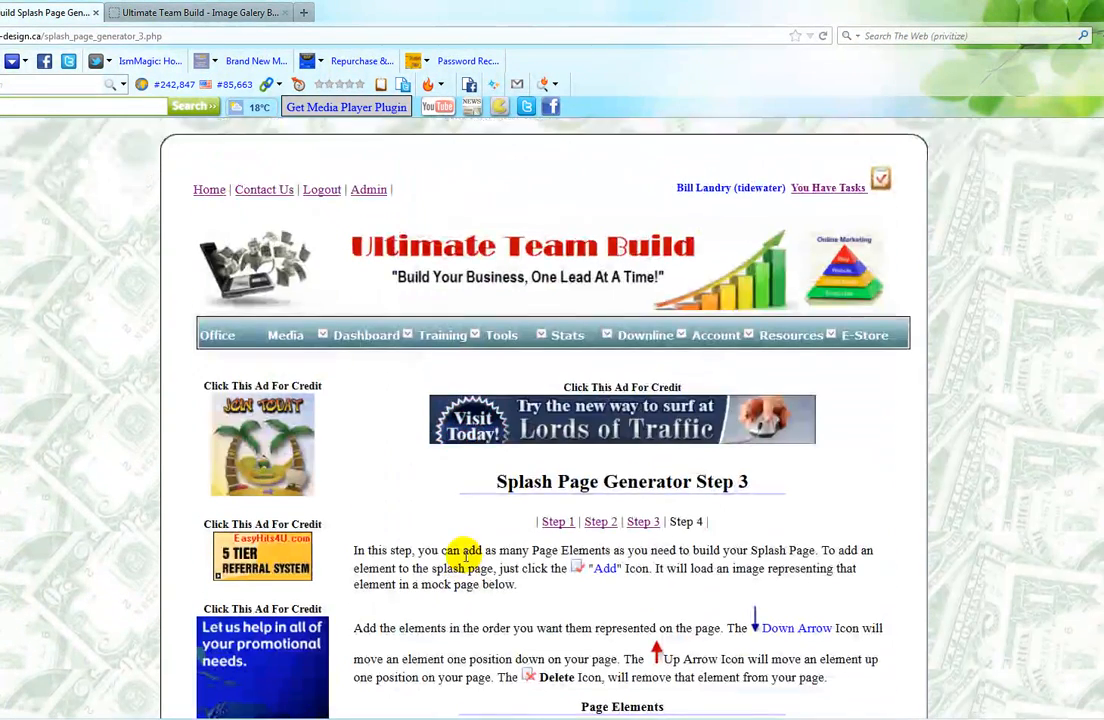
scroll(463, 560, down, 3)
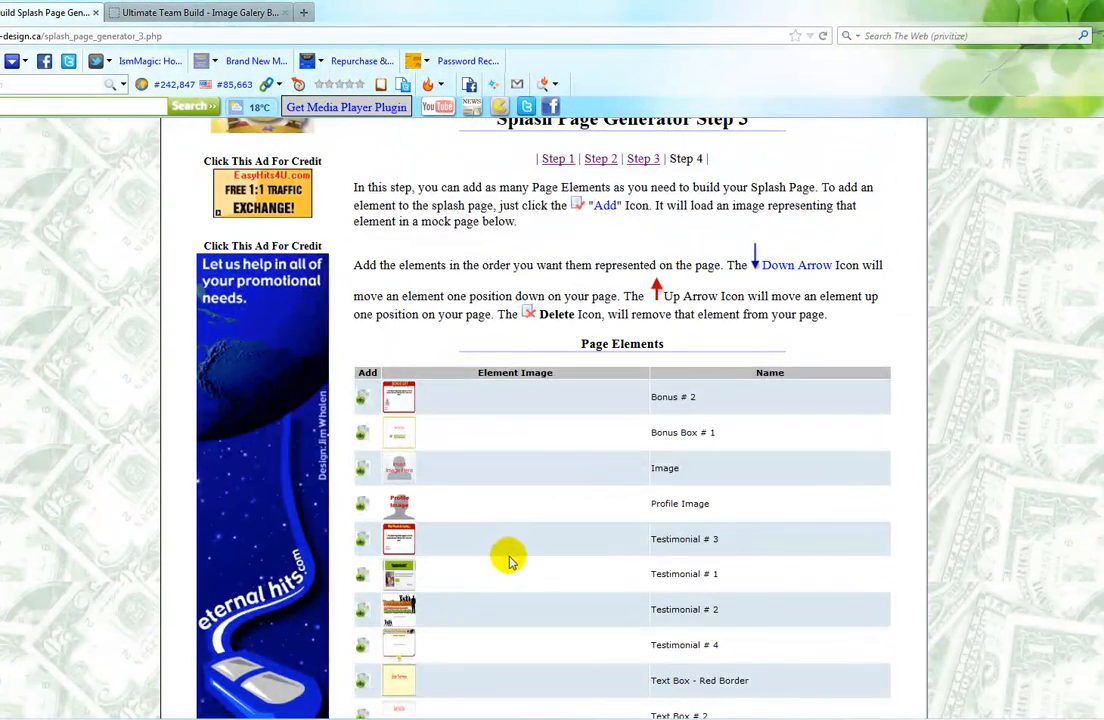
click(362, 580)
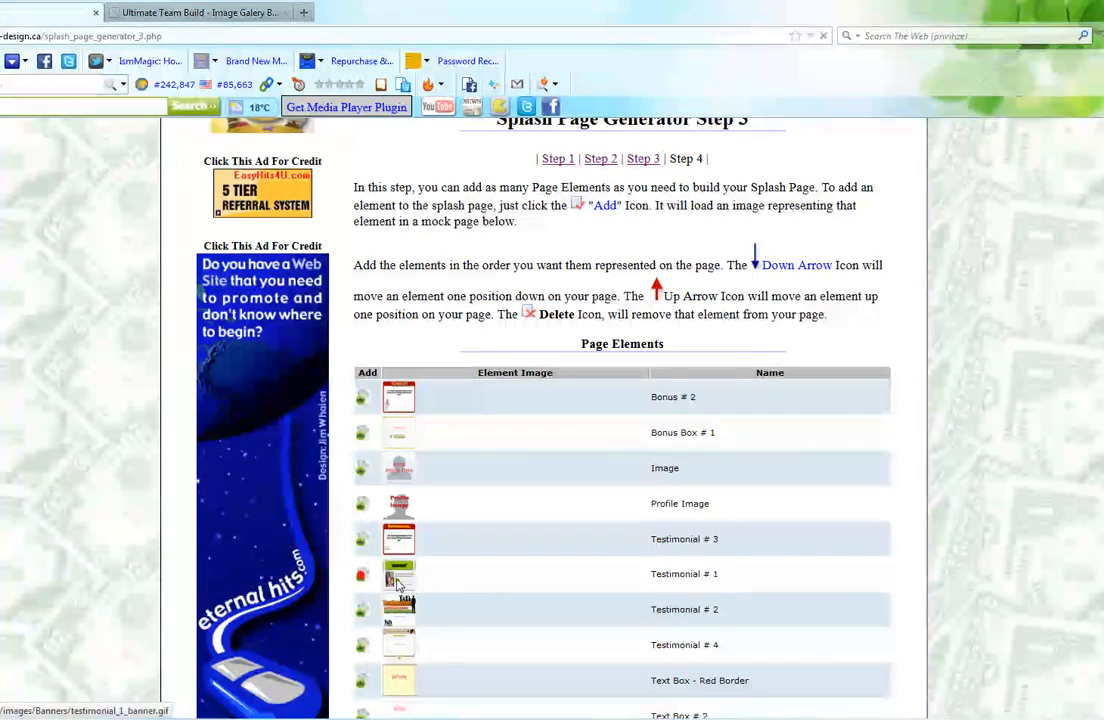
scroll(680, 540, down, 4)
scroll(680, 545, down, 6)
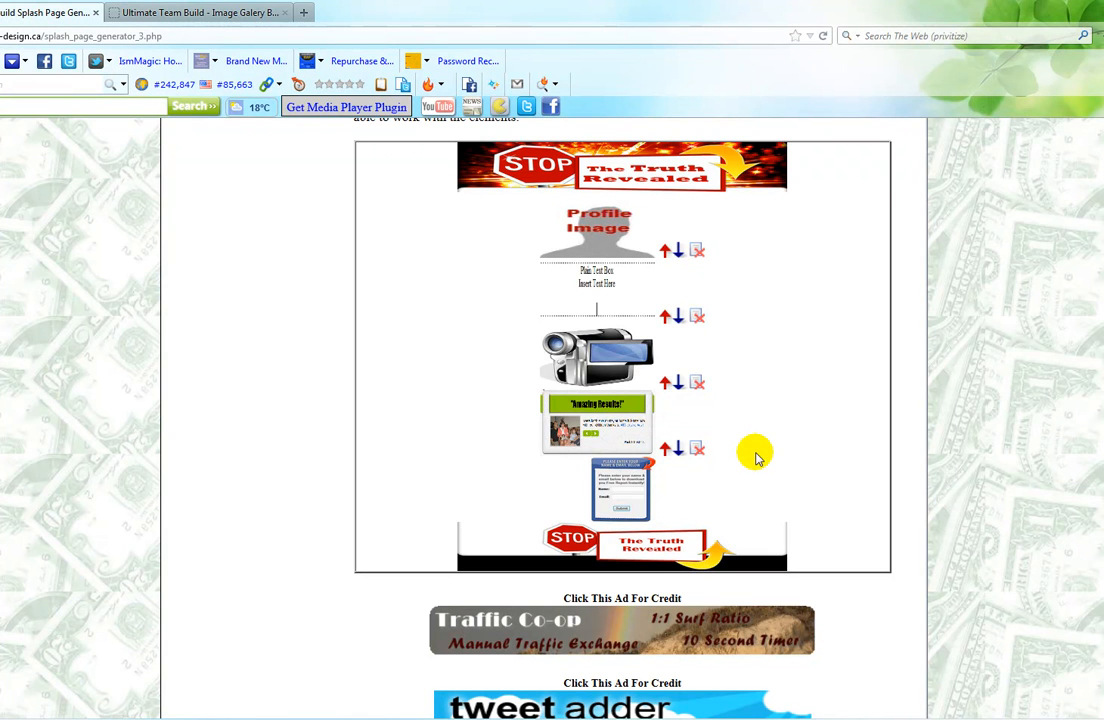
scroll(762, 458, up, 3)
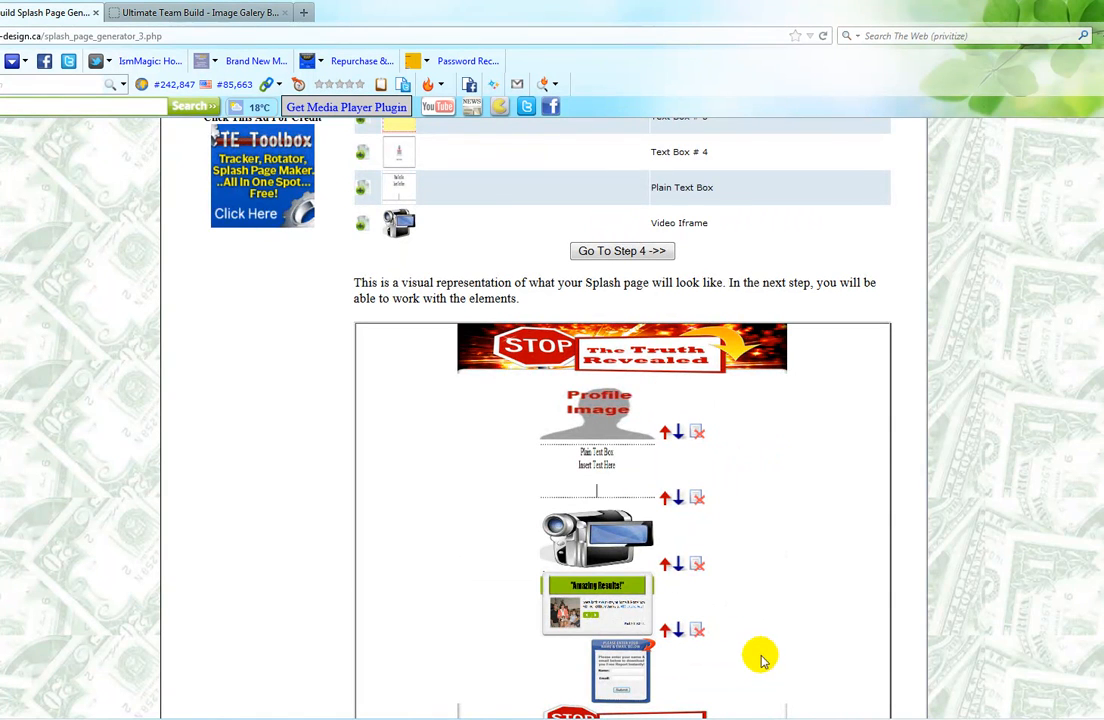
scroll(758, 500, down, 3)
scroll(768, 490, up, 3)
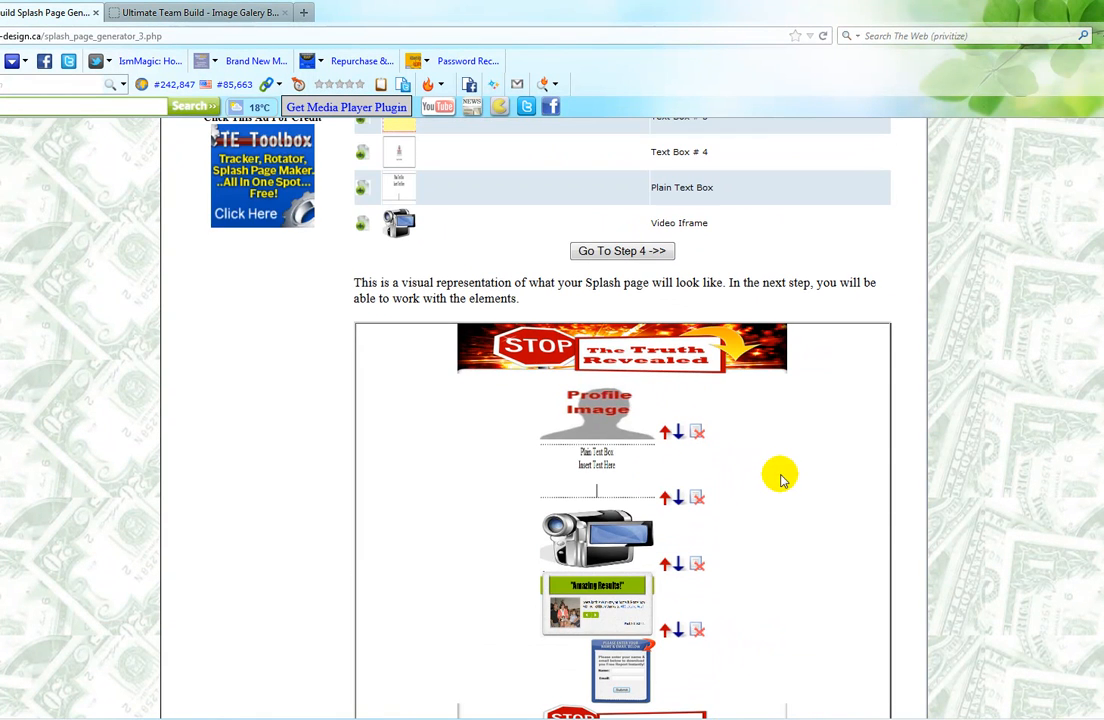
Continue to step 4 of the generator and maximize the content editor to look over the splash page.
click(598, 252)
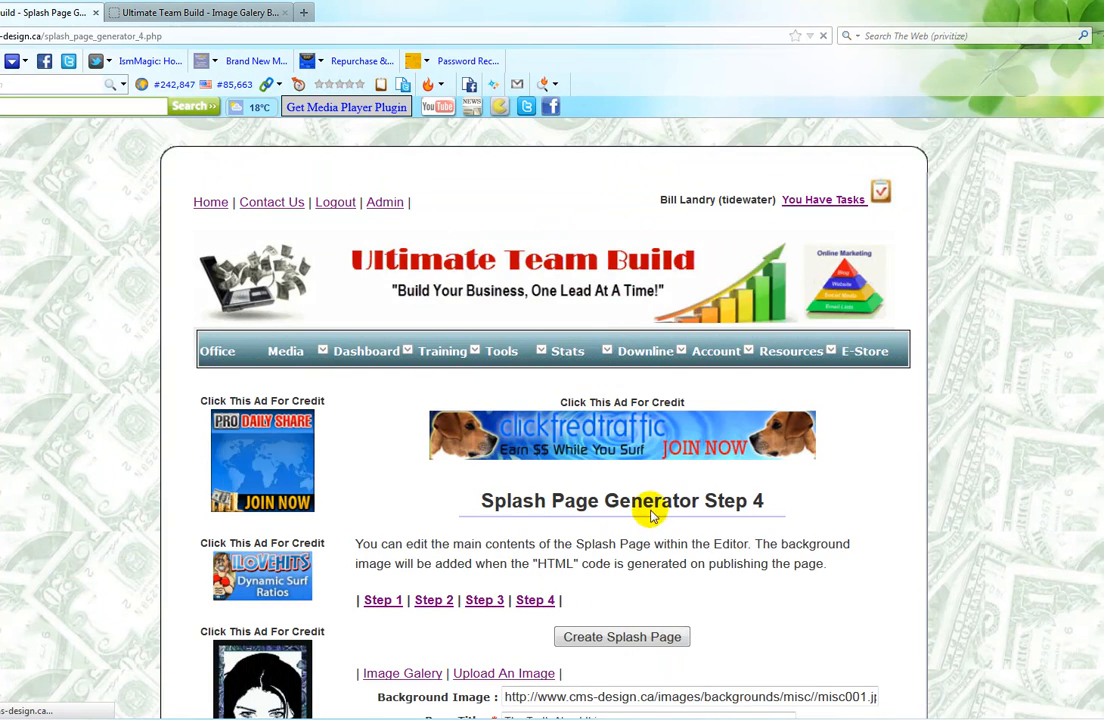
scroll(648, 508, down, 6)
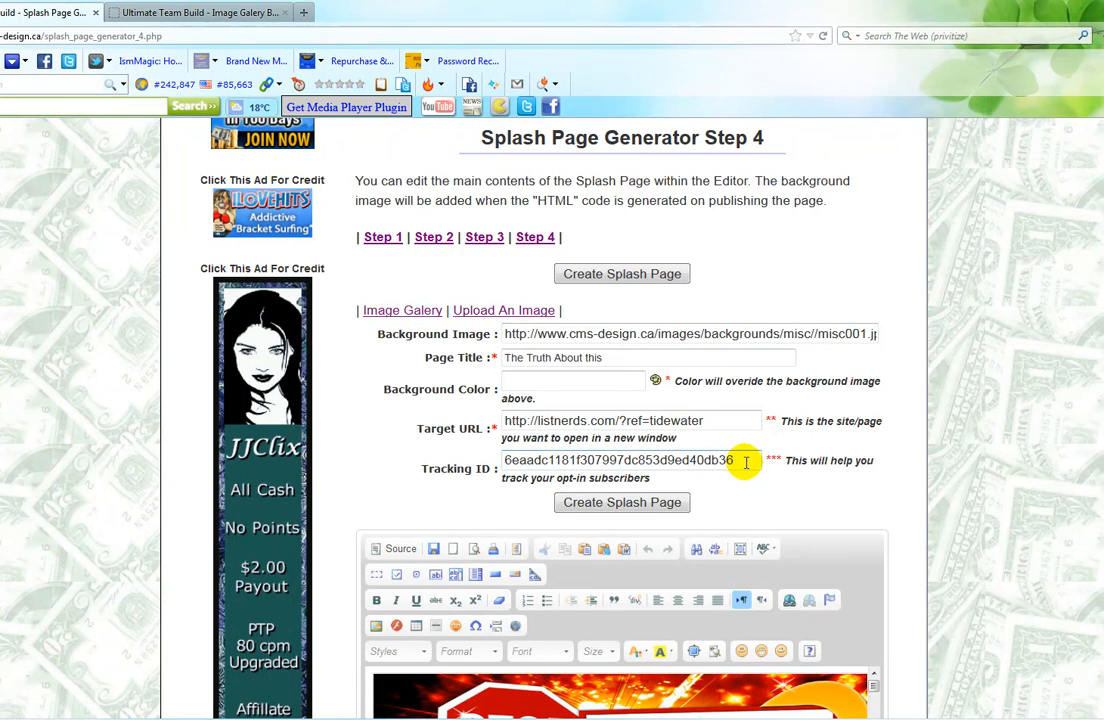
scroll(790, 510, down, 3)
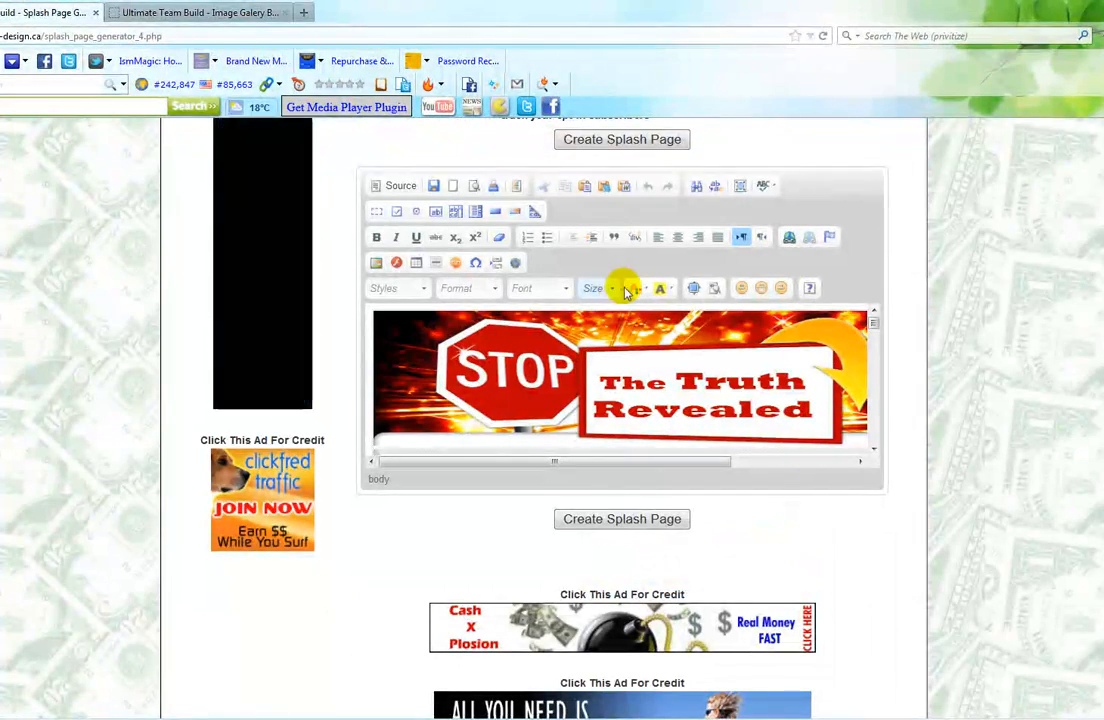
click(694, 290)
scroll(930, 402, down, 10)
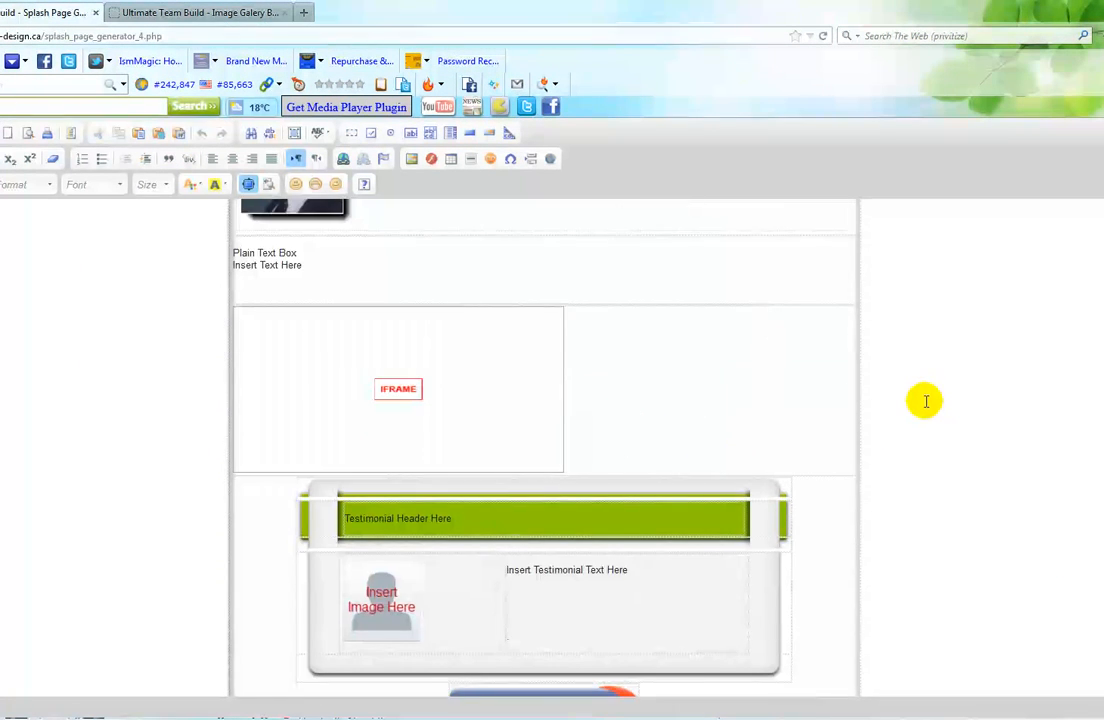
scroll(880, 410, up, 8)
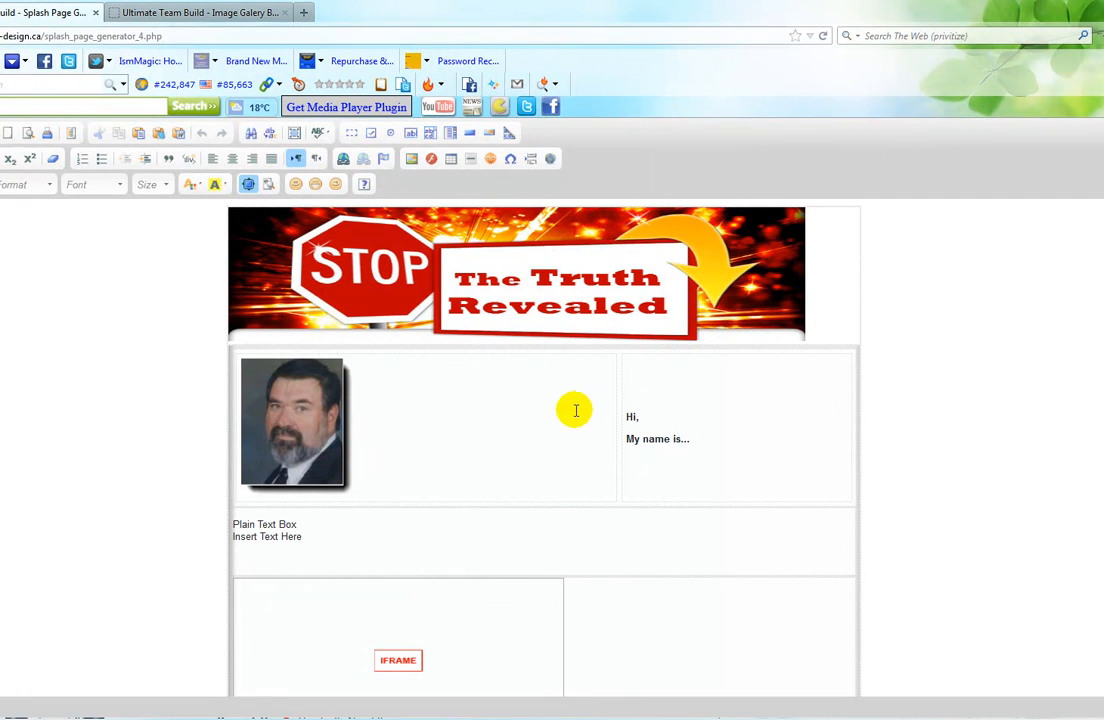
Narrow the profile photo's column to the photo's width and replace the dots after "My name is" with the owner's full name.
click(617, 408)
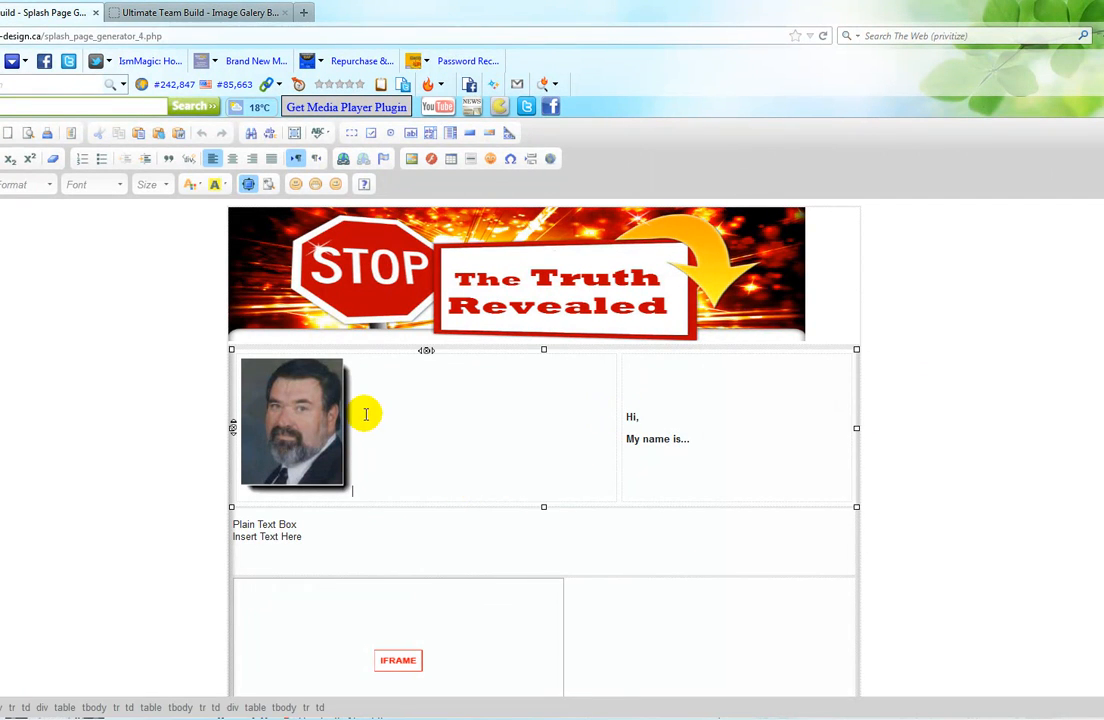
drag(617, 416, 359, 424)
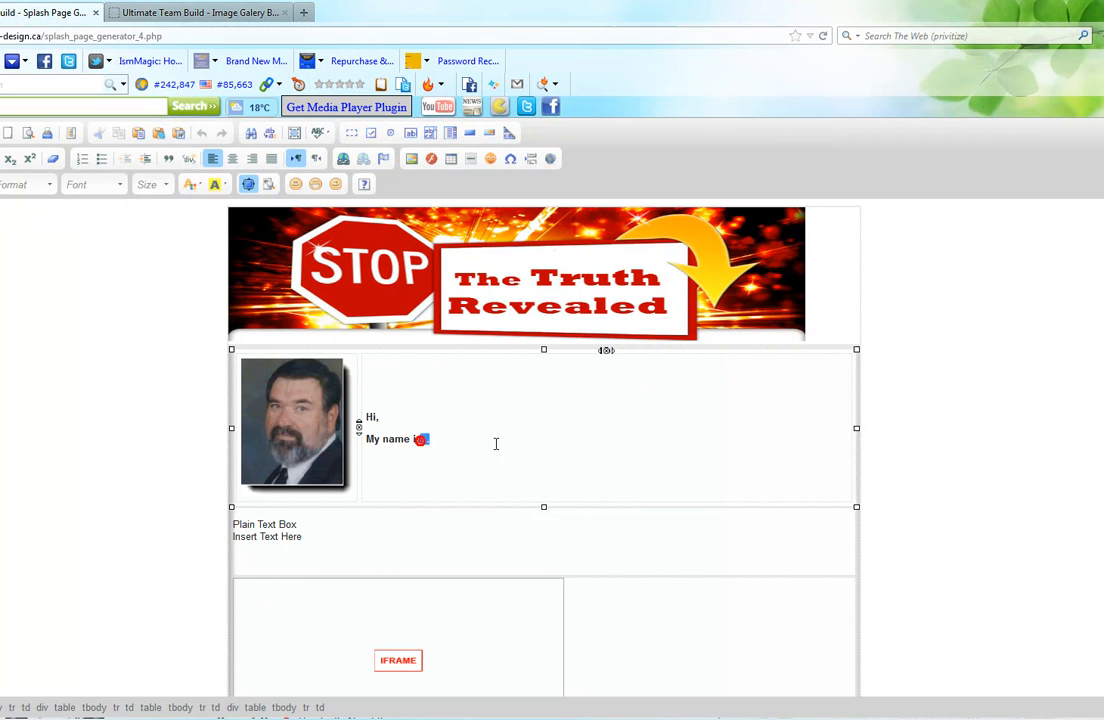
drag(446, 443, 516, 443)
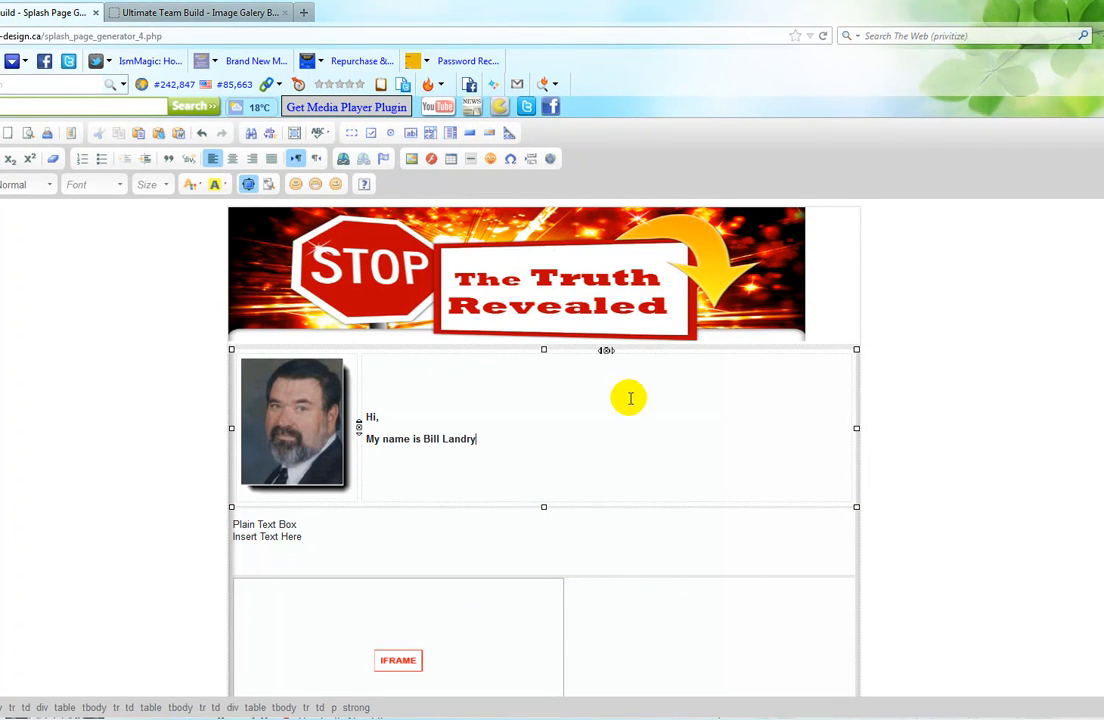
Widen the "STOP The Truth Revealed" header image to the full width of the page table.
click(797, 302)
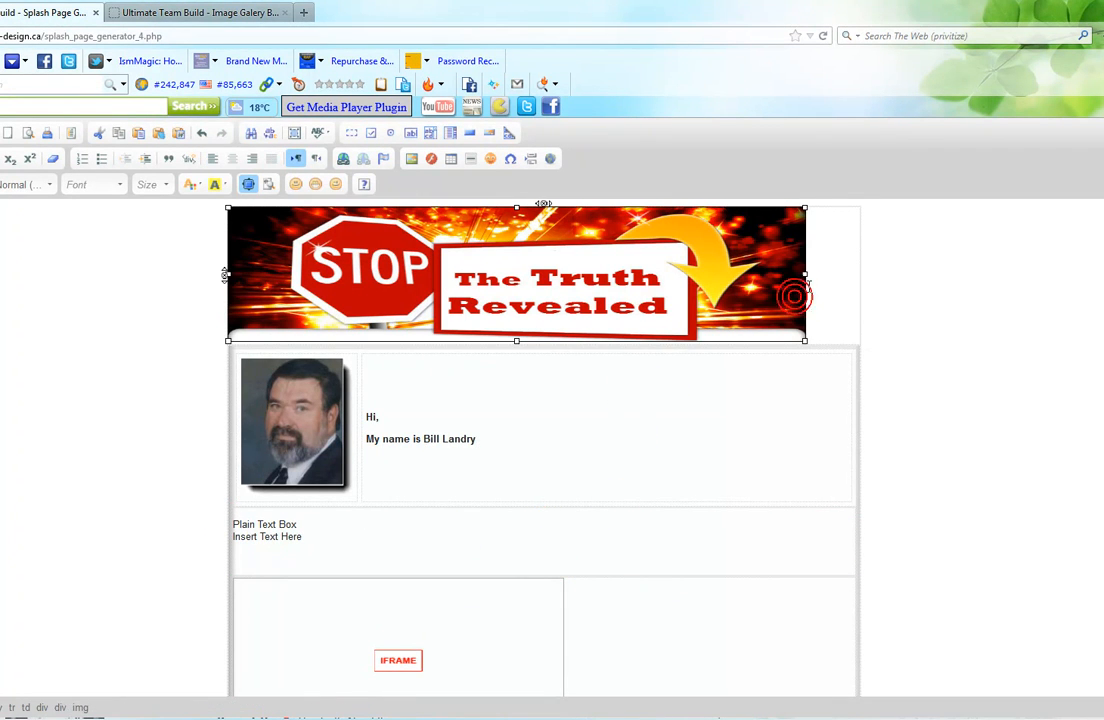
drag(807, 274, 860, 273)
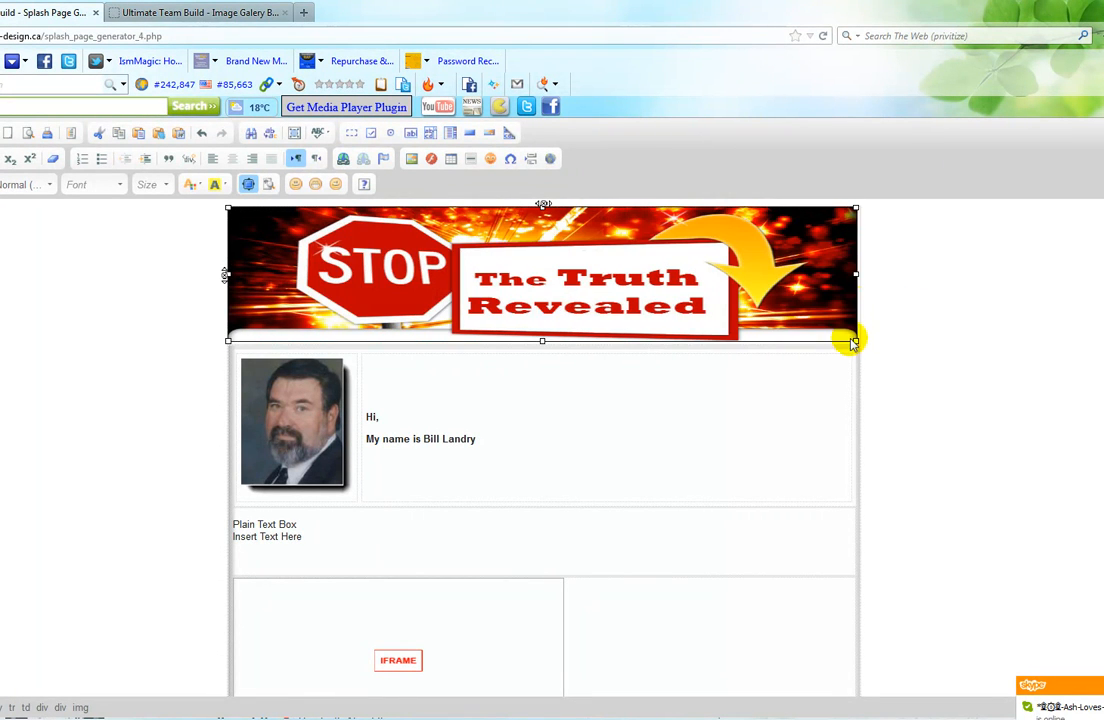
click(813, 352)
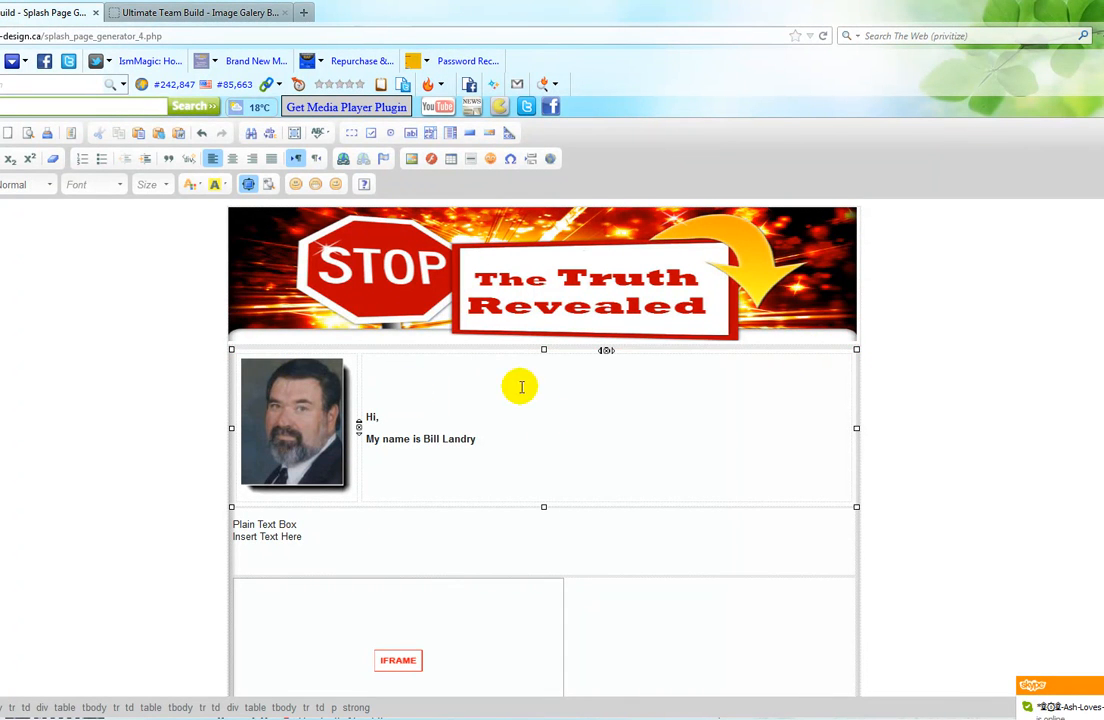
Center the video iframe horizontally in its table cell between the plain text box and the testimonial.
scroll(840, 452, down, 10)
scroll(840, 450, up, 7)
scroll(838, 445, down, 2)
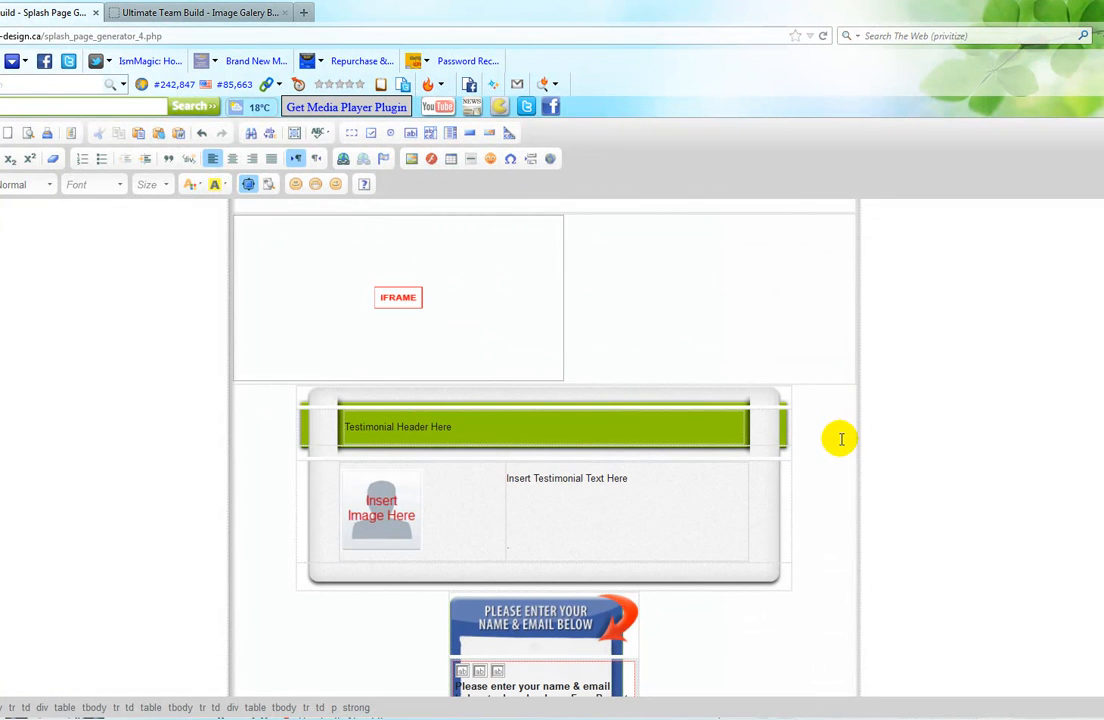
click(420, 318)
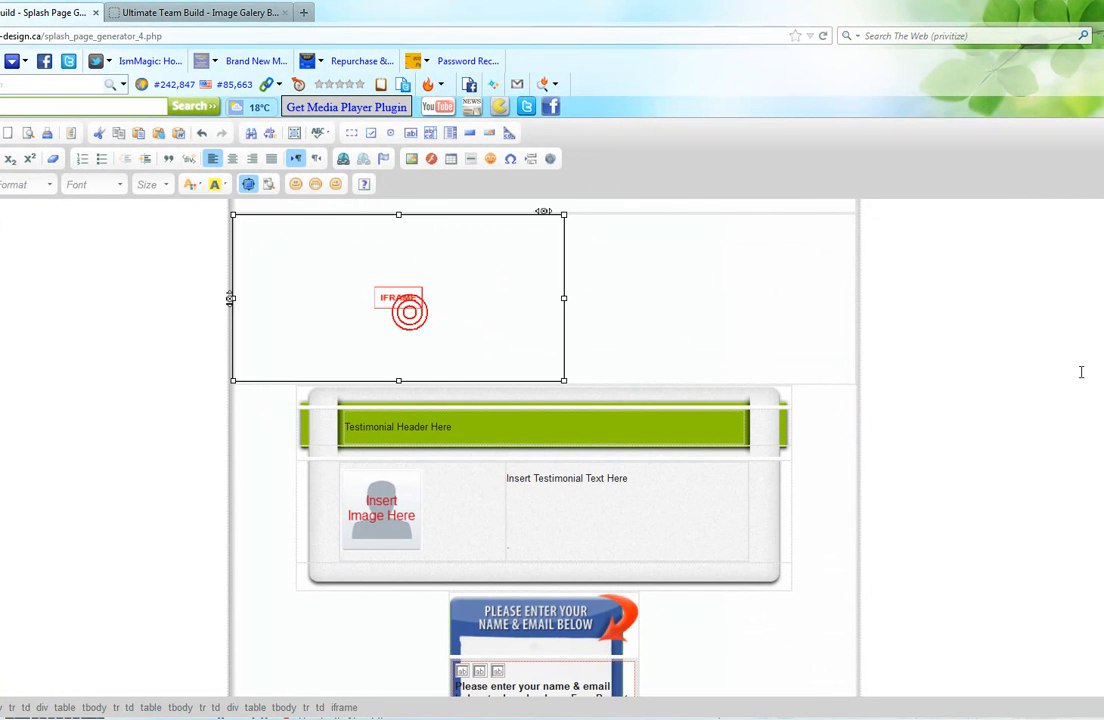
scroll(1081, 372, up, 2)
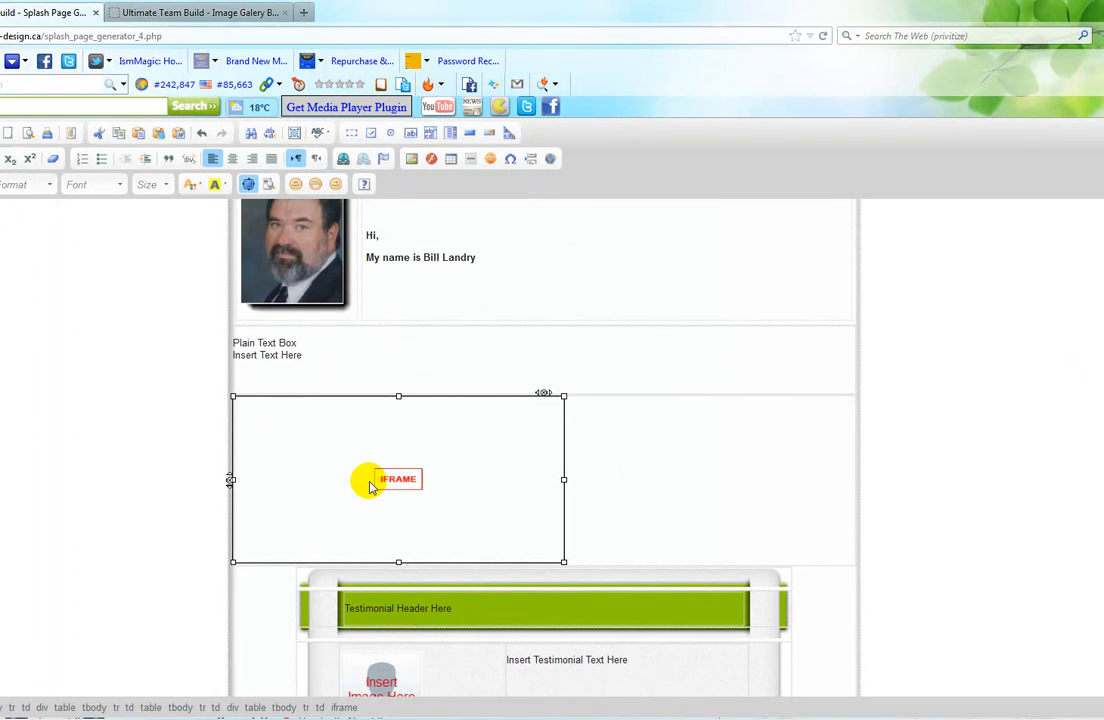
click(595, 484)
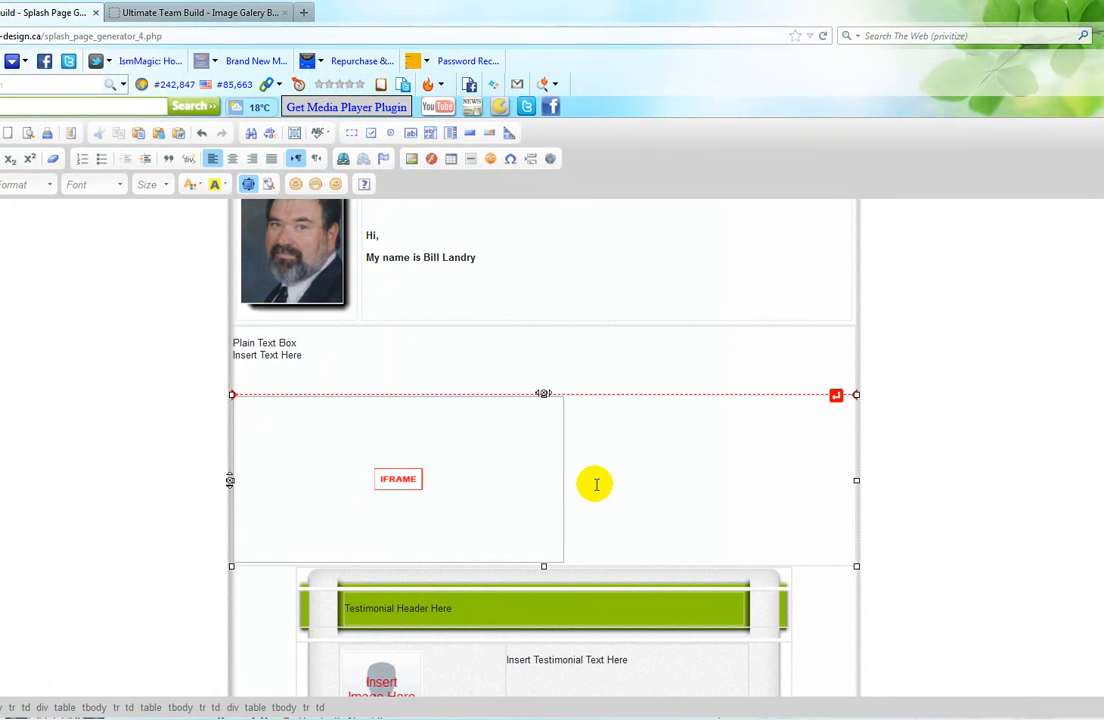
click(232, 158)
click(493, 470)
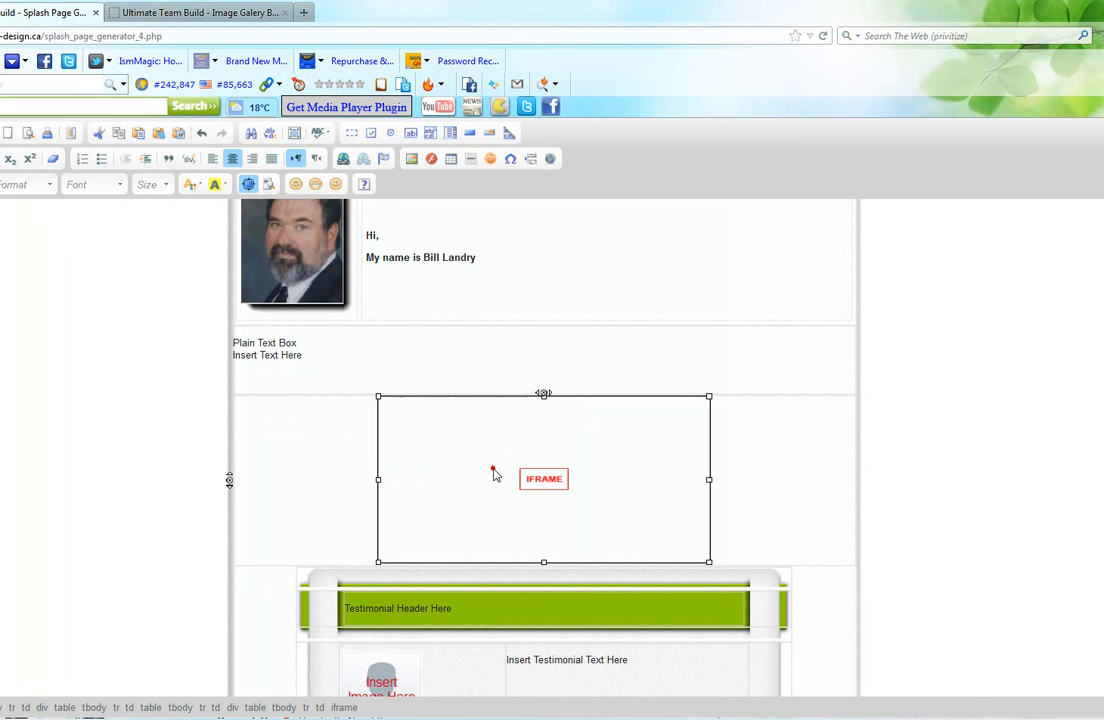
right_click(496, 473)
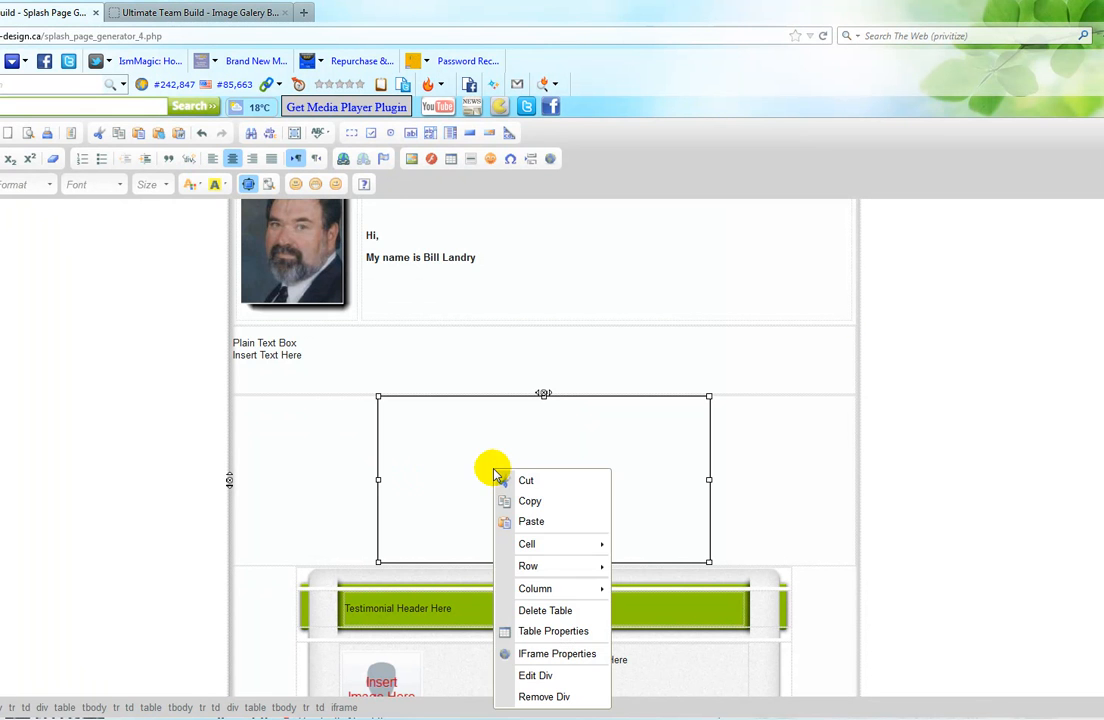
click(550, 653)
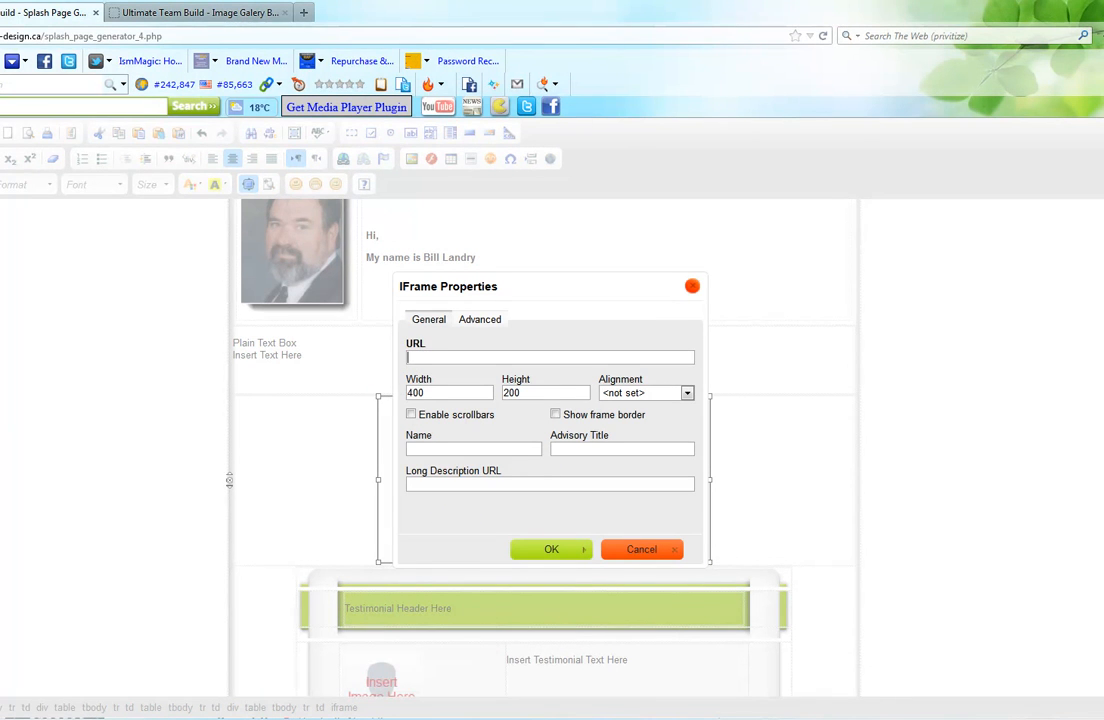
click(270, 717)
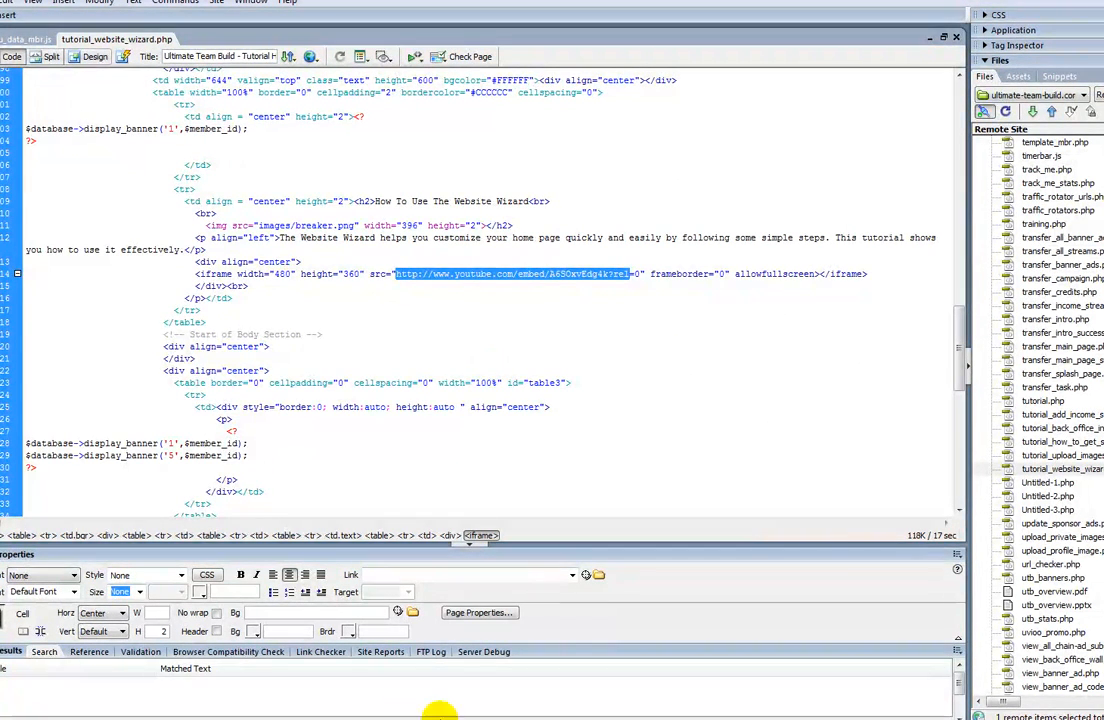
click(330, 717)
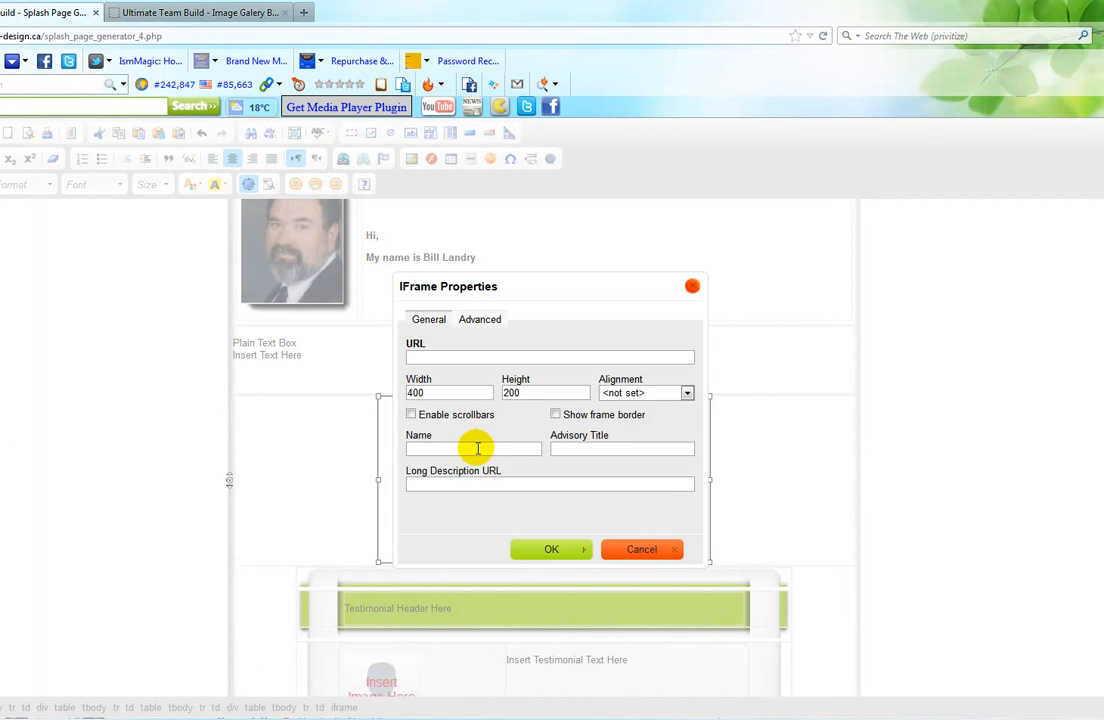
key(ctrl+v)
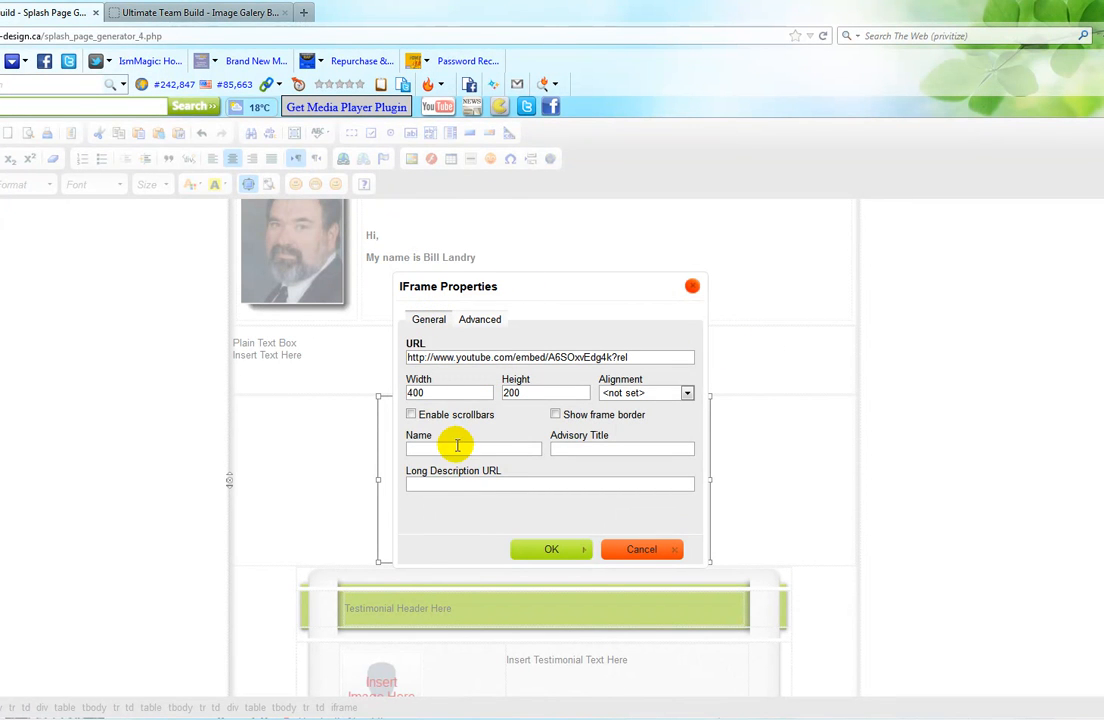
Set the video iframe's width to 600 and height to 400 and apply the iframe properties.
double_click(428, 392)
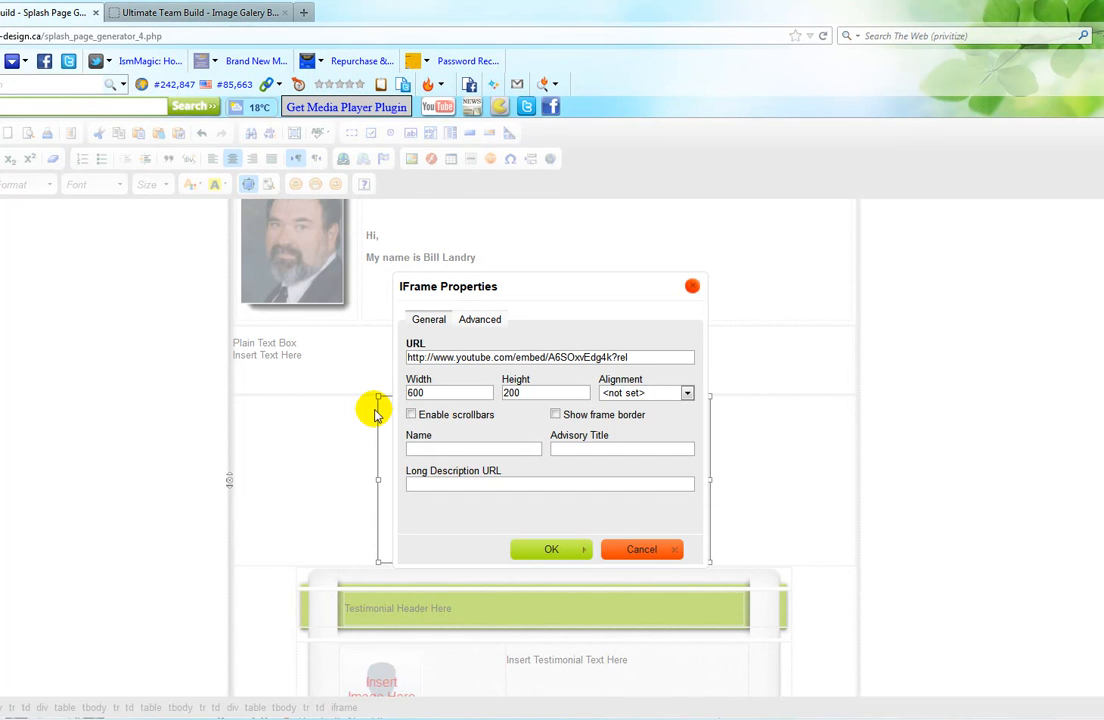
text(600)
double_click(513, 392)
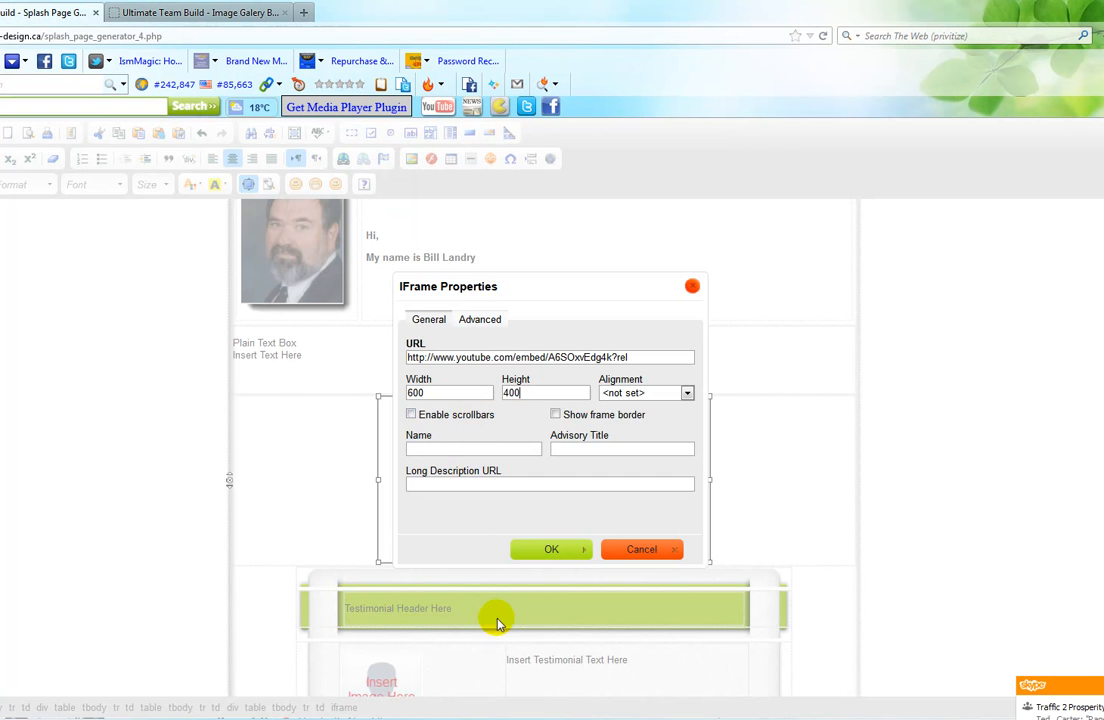
click(574, 552)
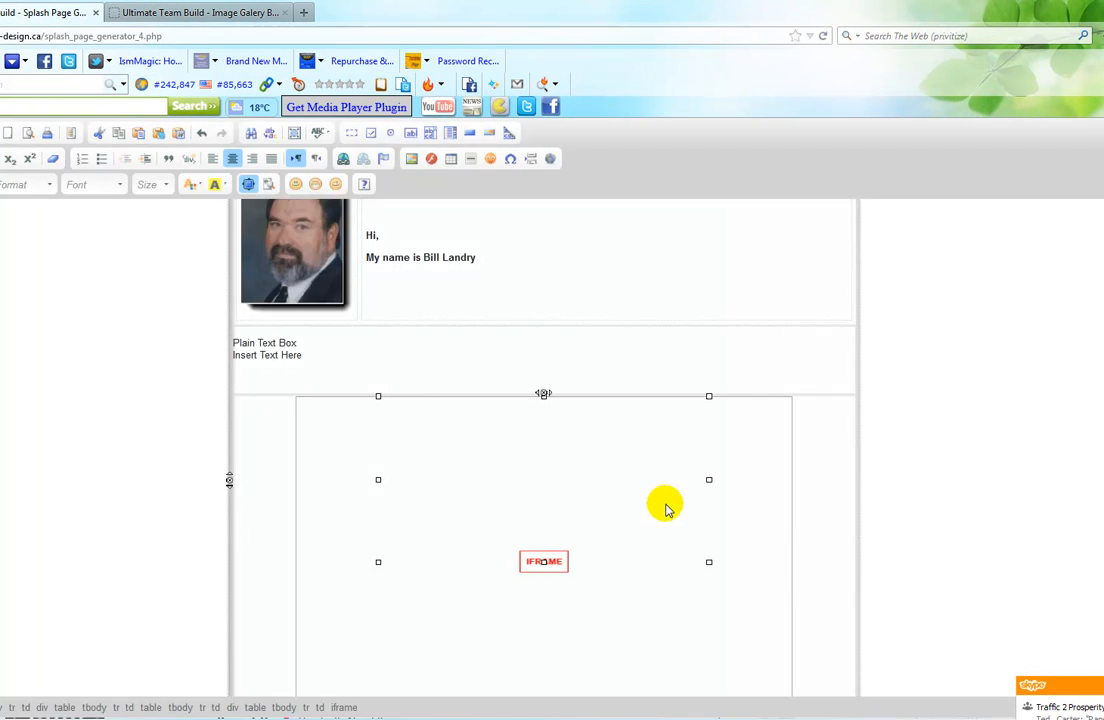
Replace the placeholder header of the testimonial box with "What People are saying".
scroll(789, 517, down, 3)
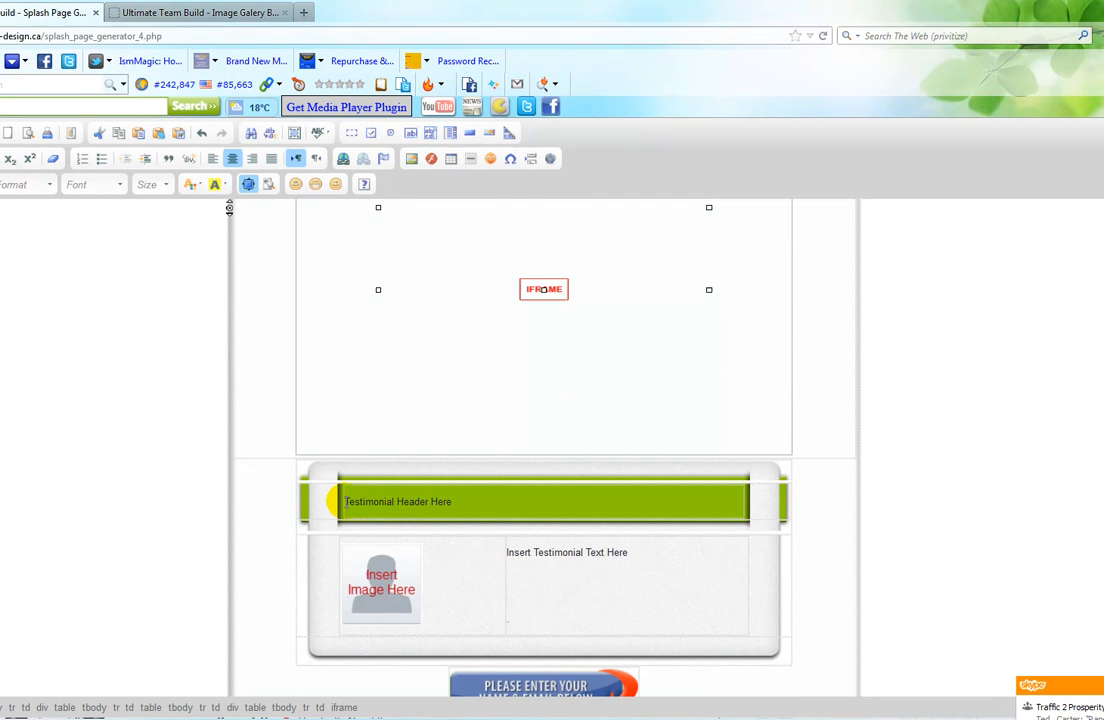
triple_click(340, 501)
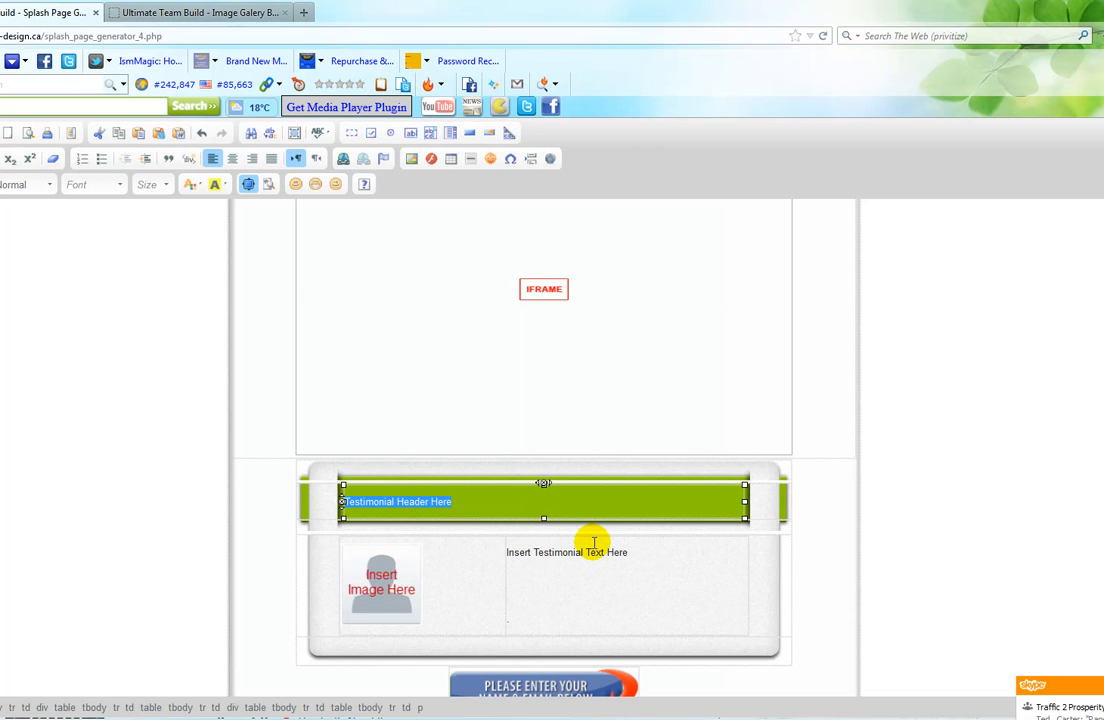
text(M)
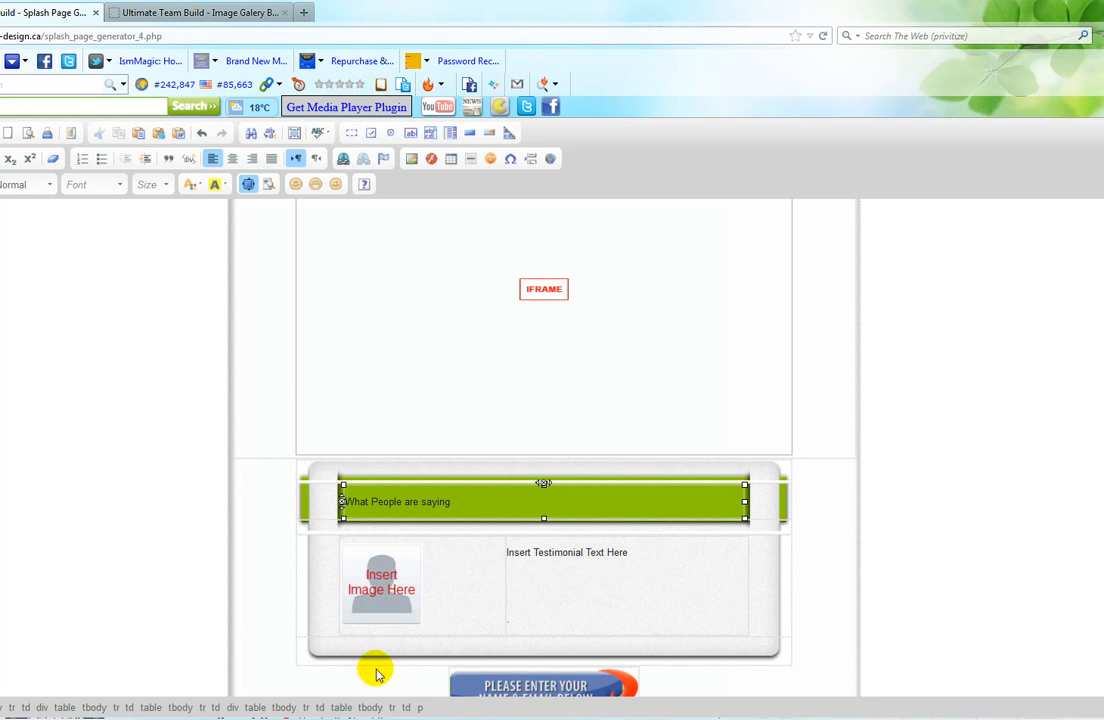
Review the testimonial placeholder's image properties and narrow its column to about the width of the placeholder image.
click(396, 597)
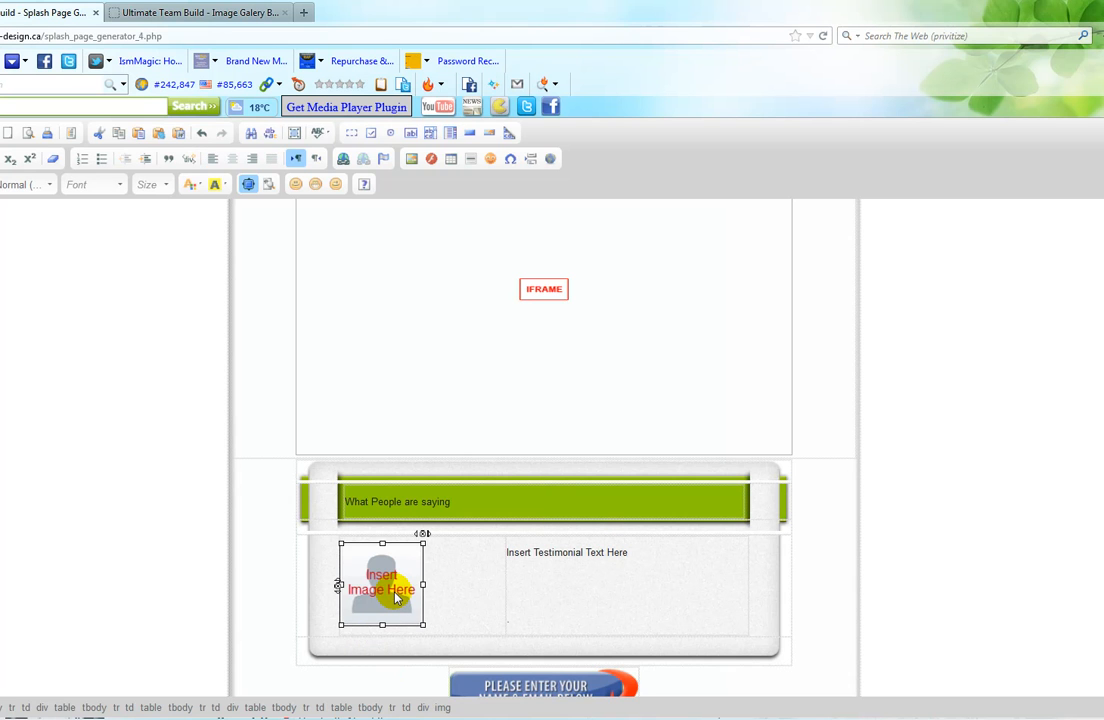
right_click(396, 590)
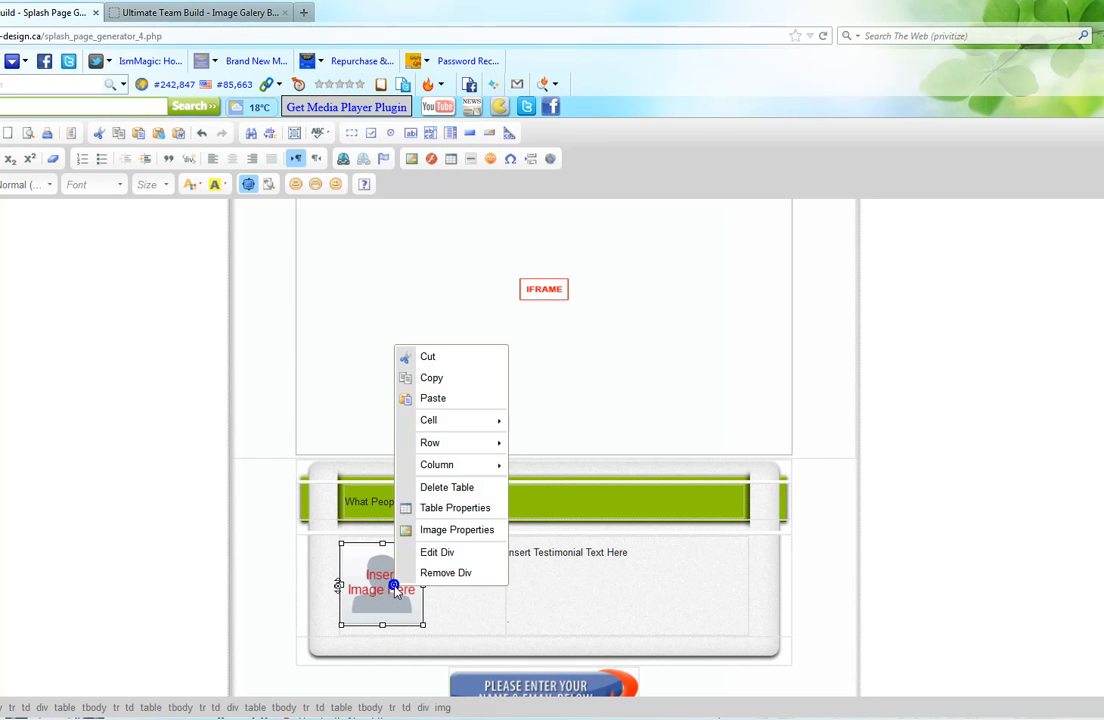
click(432, 528)
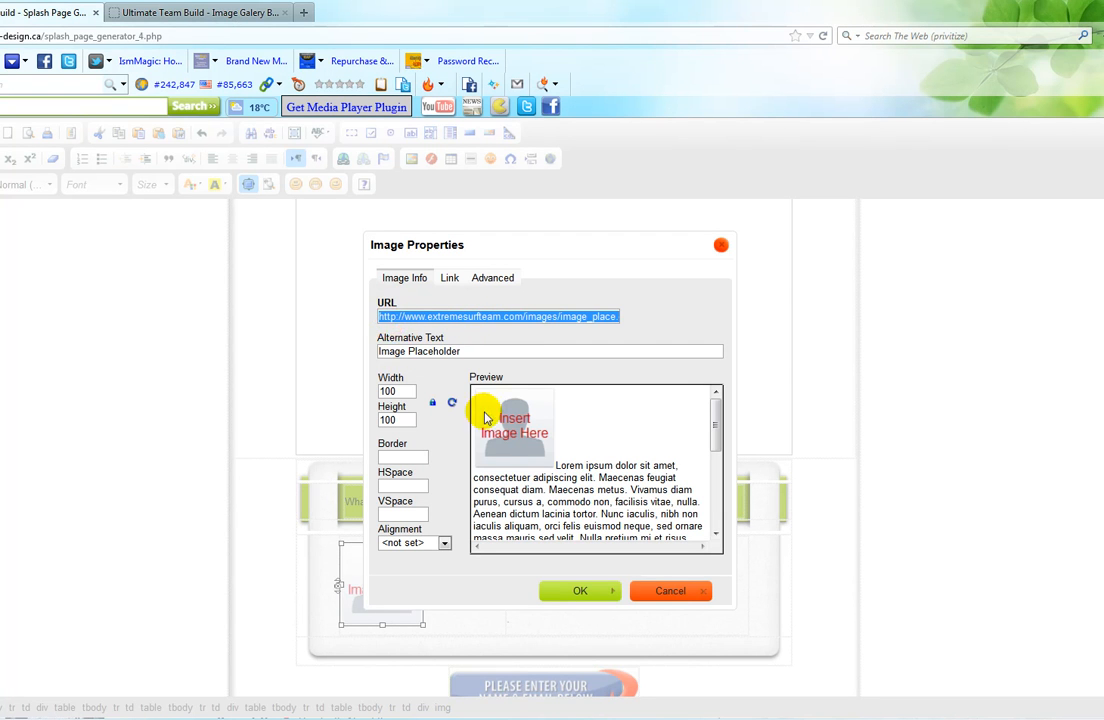
click(547, 466)
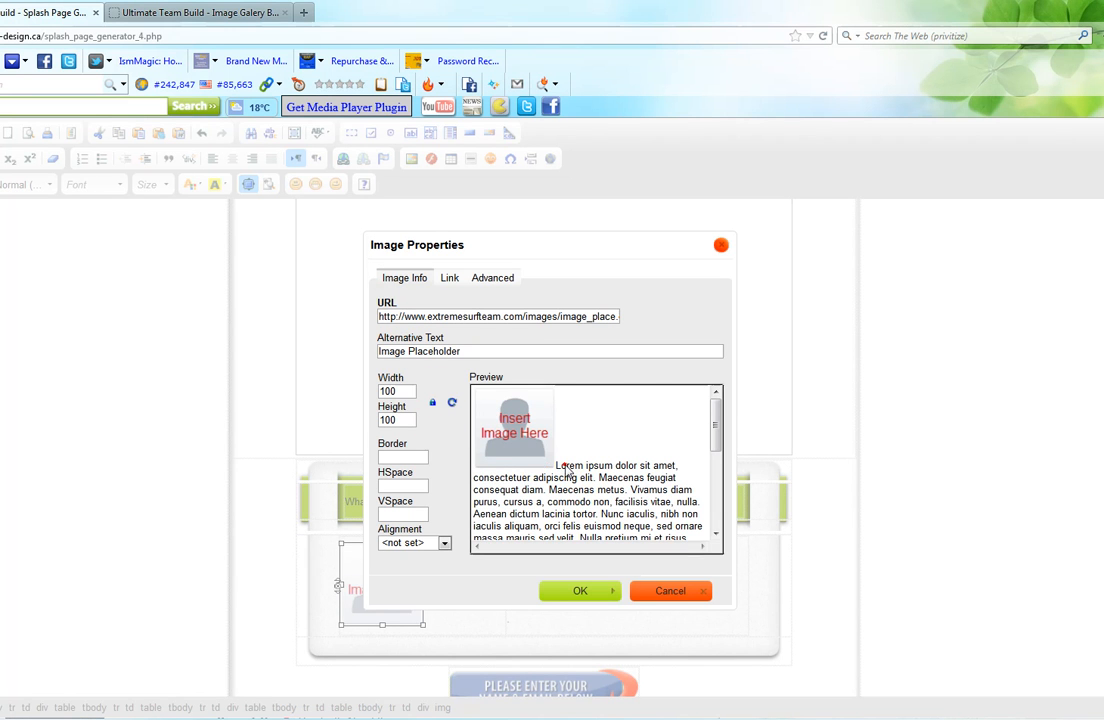
drag(556, 465, 652, 538)
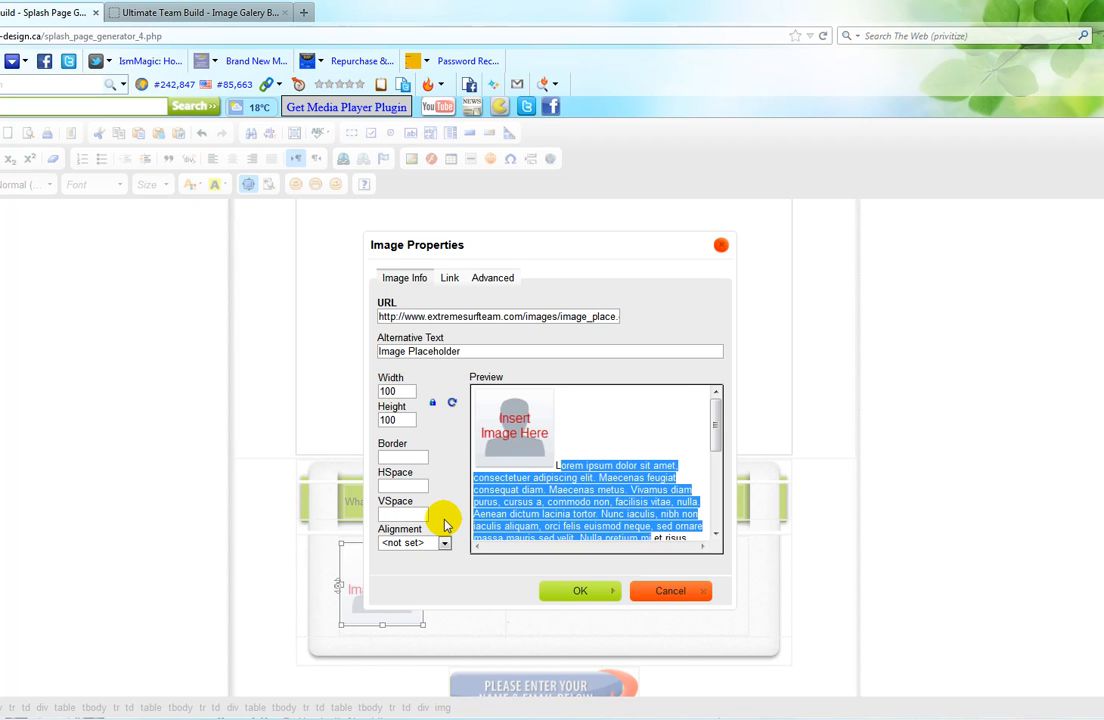
click(577, 590)
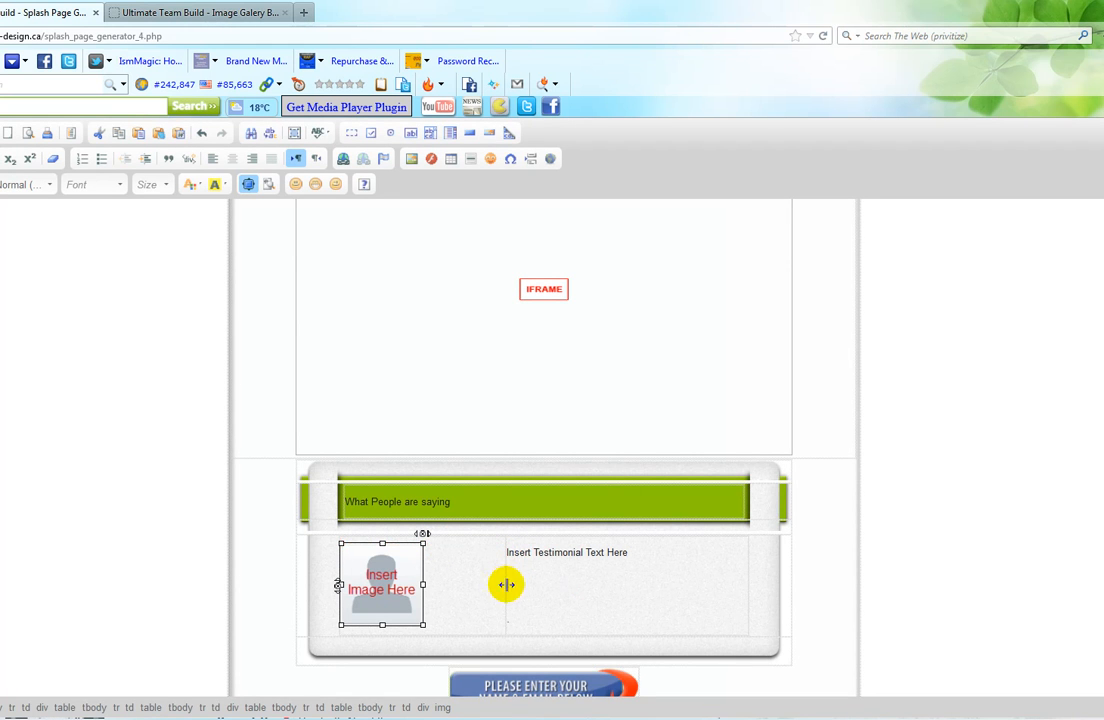
drag(506, 586, 432, 584)
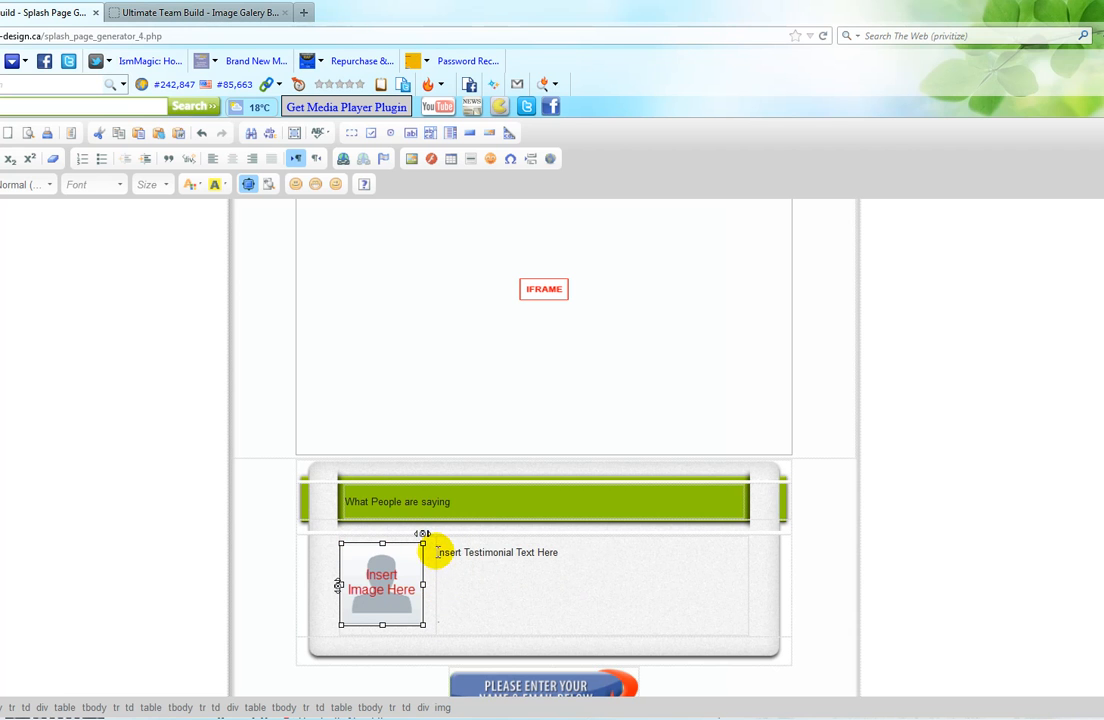
Center the Submit button horizontally in the name and email opt-in form.
scroll(840, 535, down, 4)
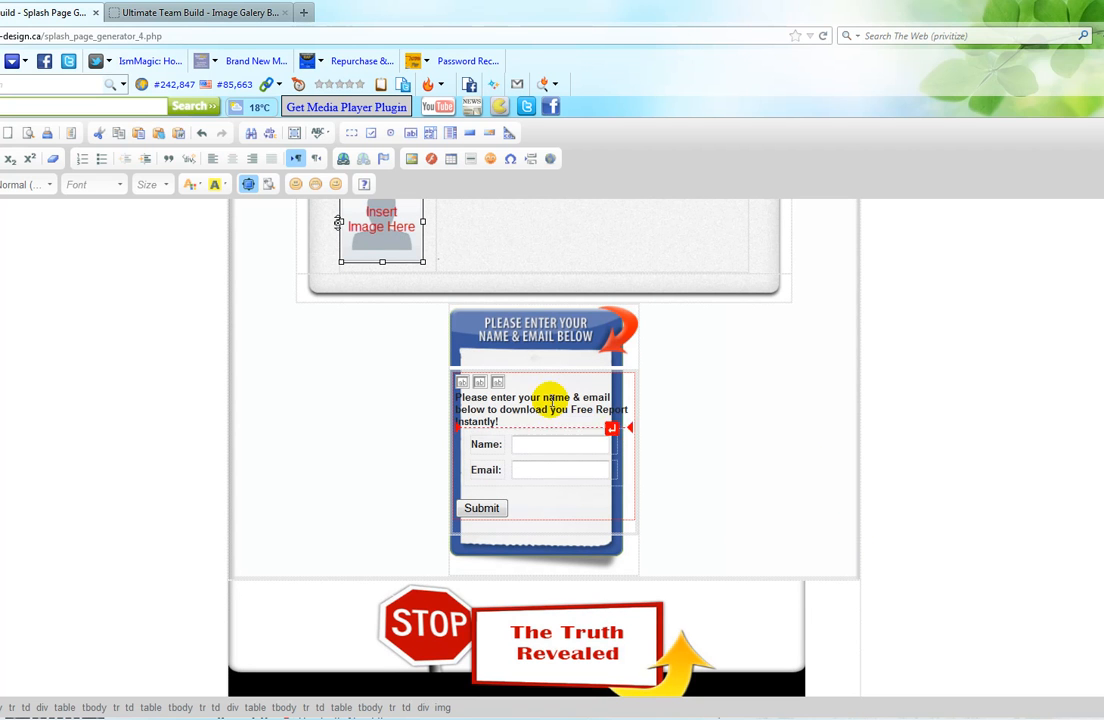
click(544, 512)
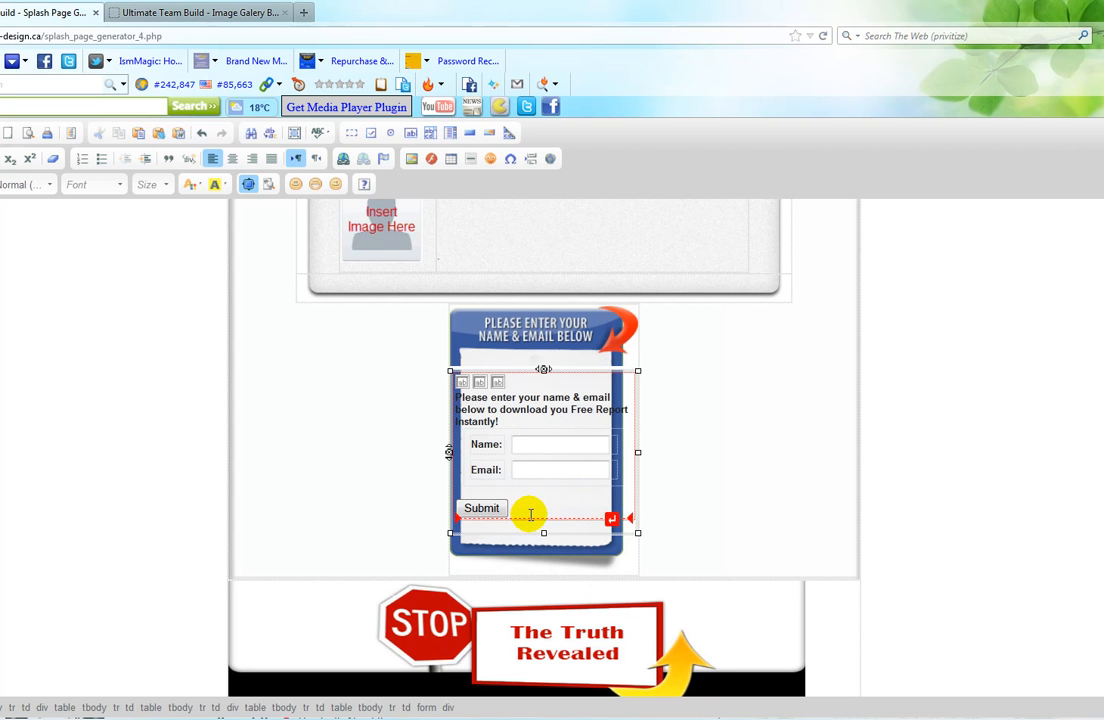
click(232, 161)
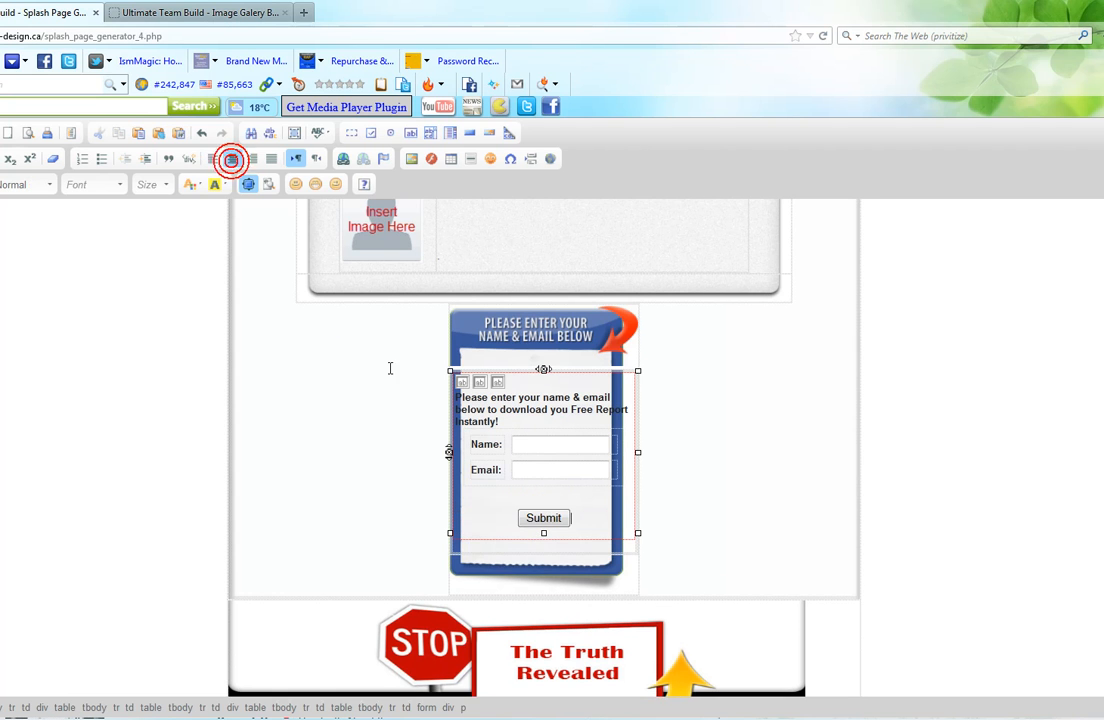
Change the text on the opt-in form's submit button to "I want Access!".
click(530, 522)
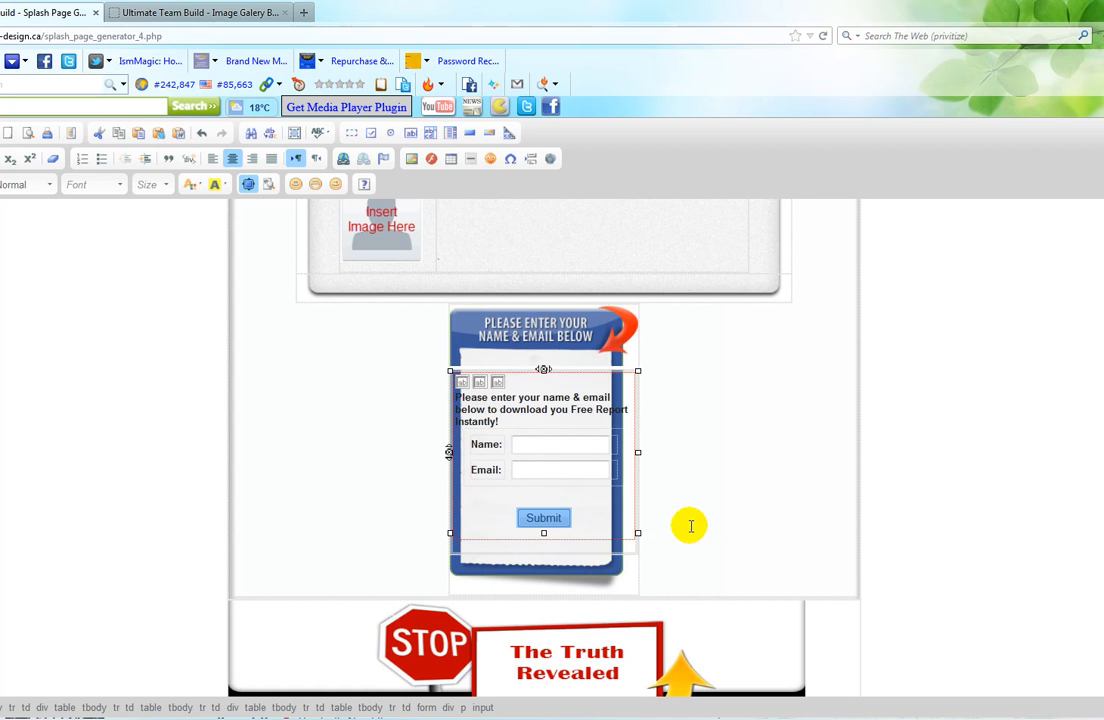
right_click(526, 524)
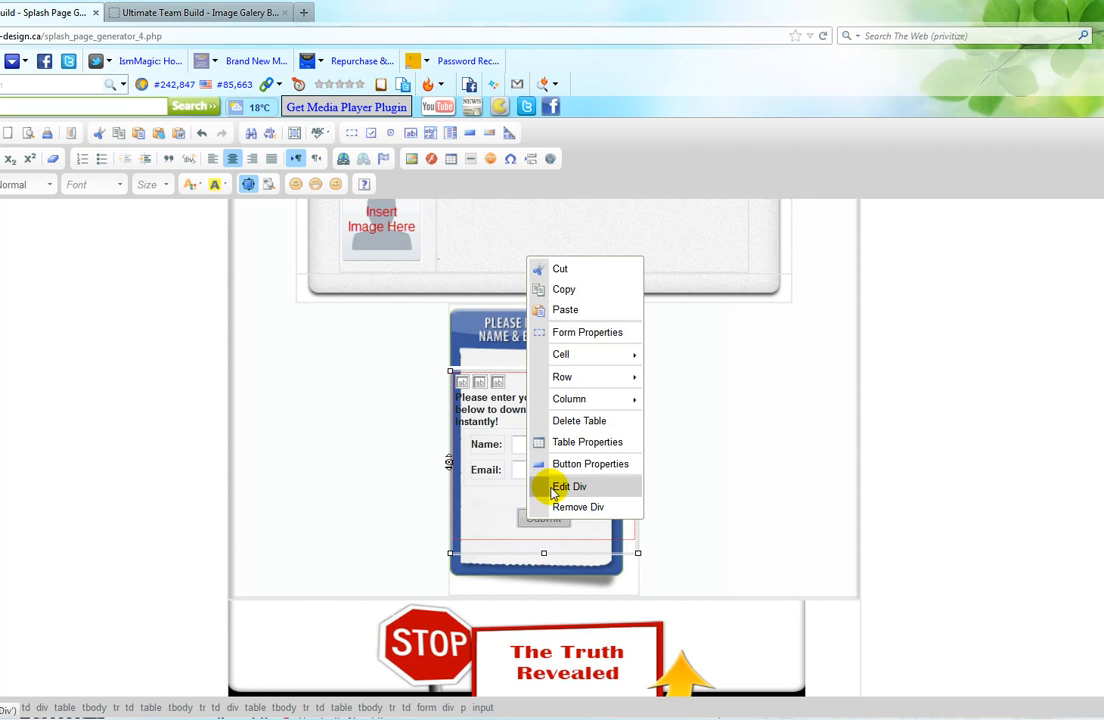
click(572, 466)
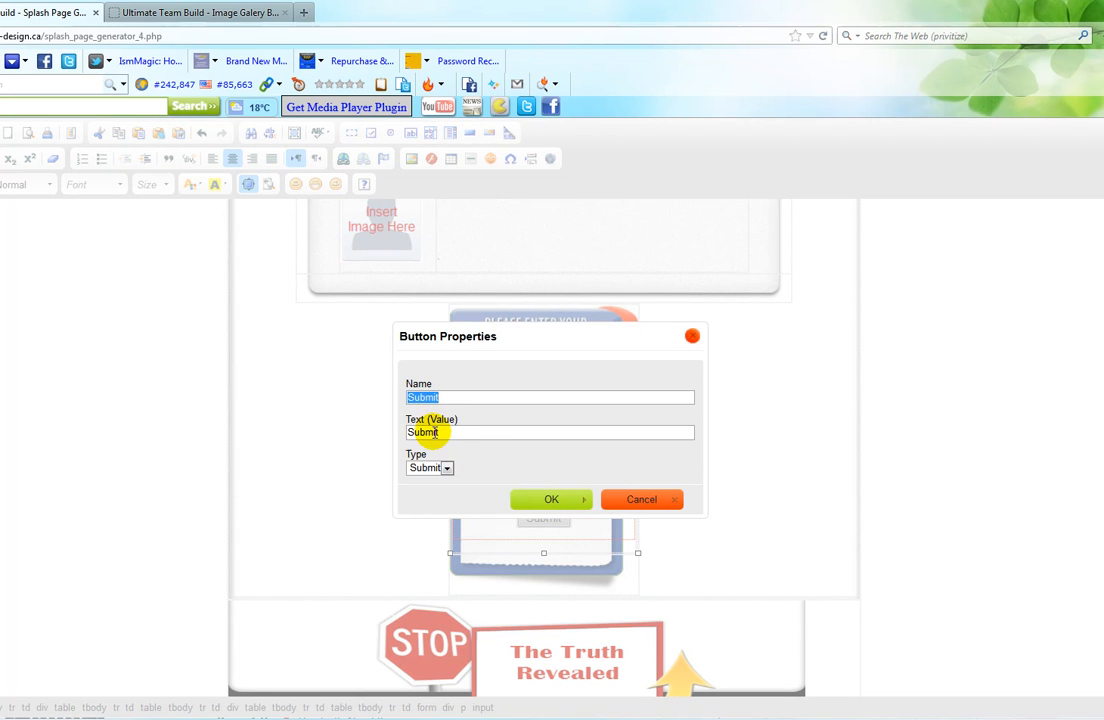
double_click(448, 432)
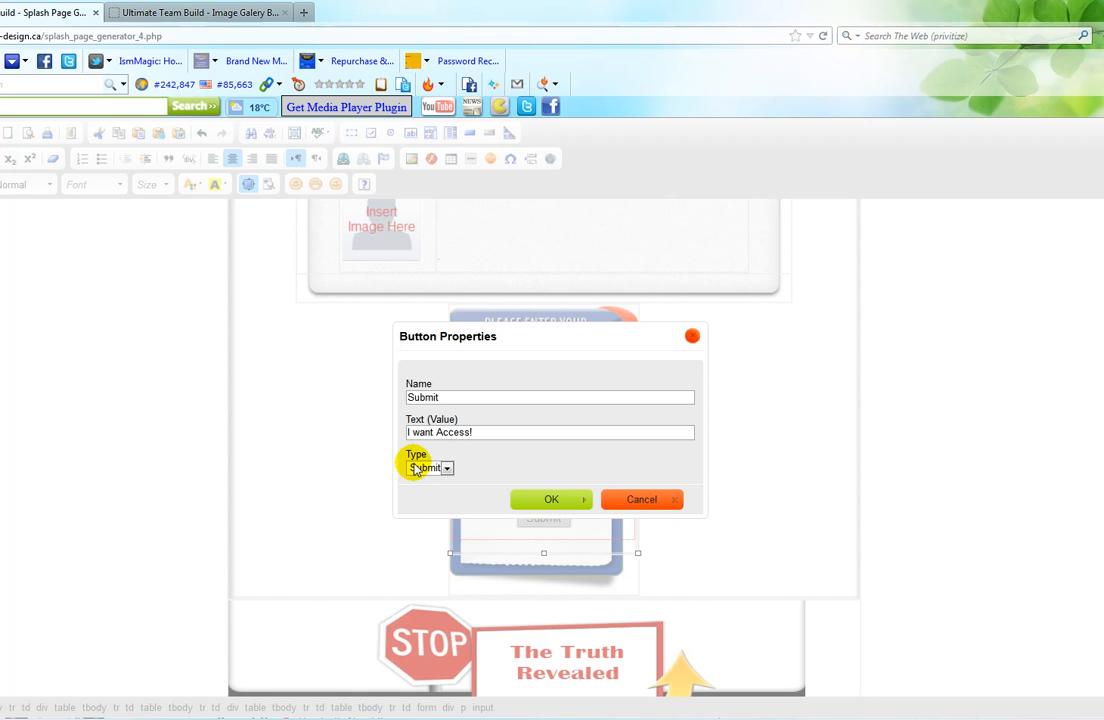
click(547, 499)
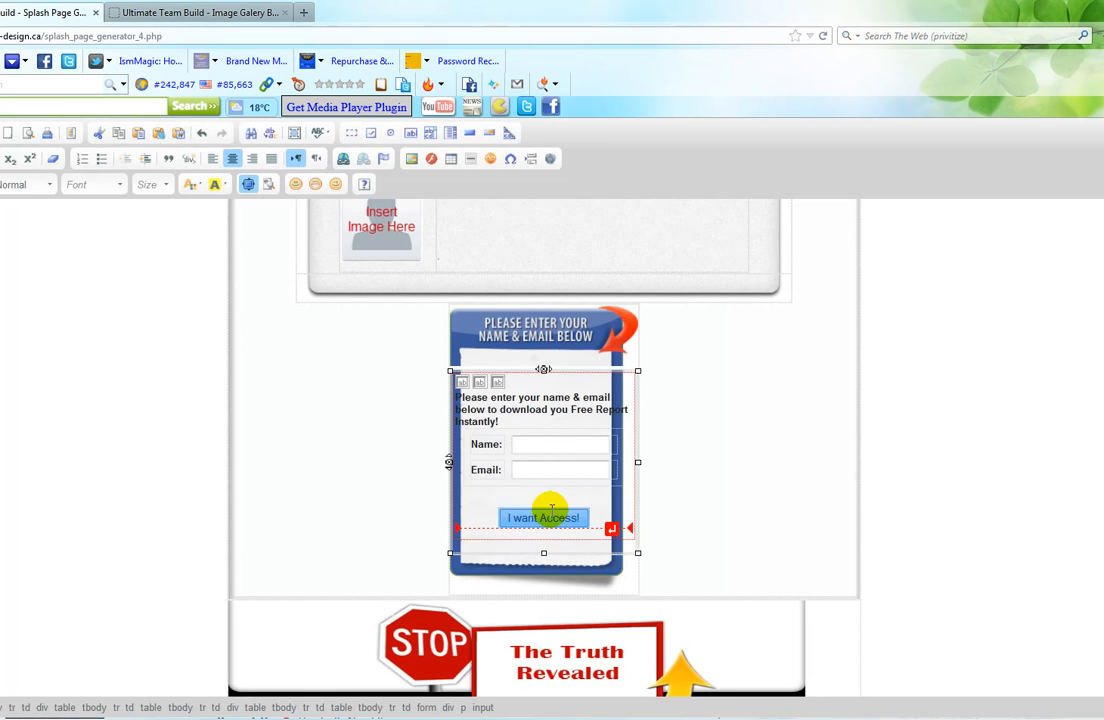
Narrow the opt-in form's inner table slightly so its text fits within the blue form background.
click(542, 491)
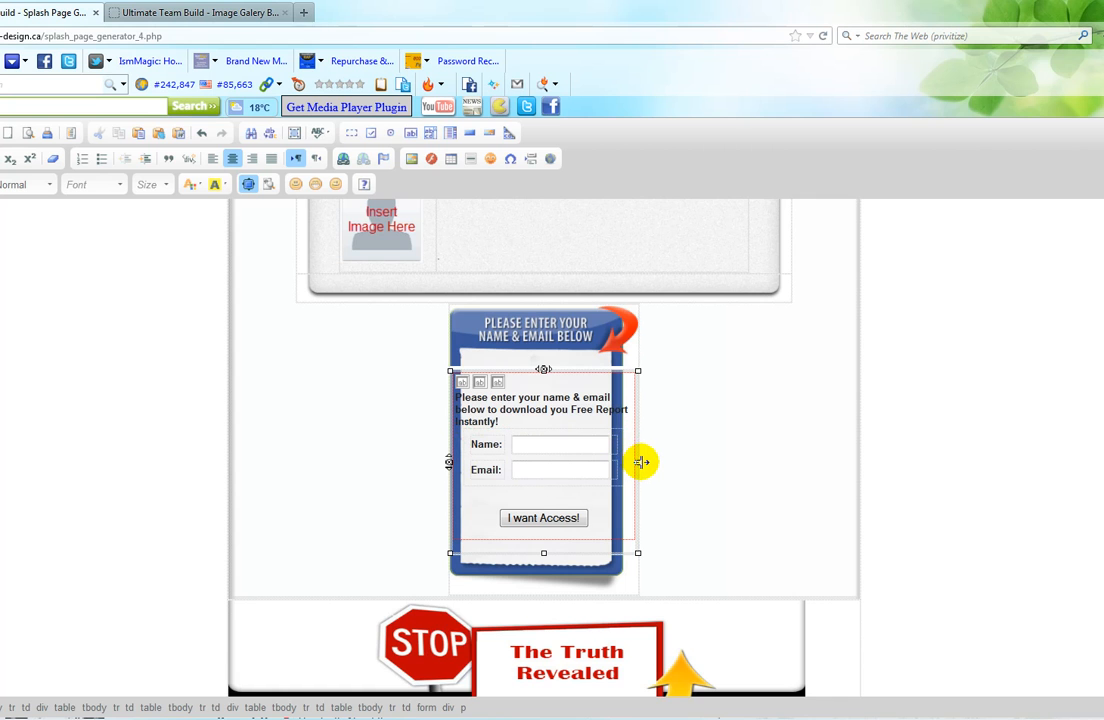
drag(641, 462, 630, 465)
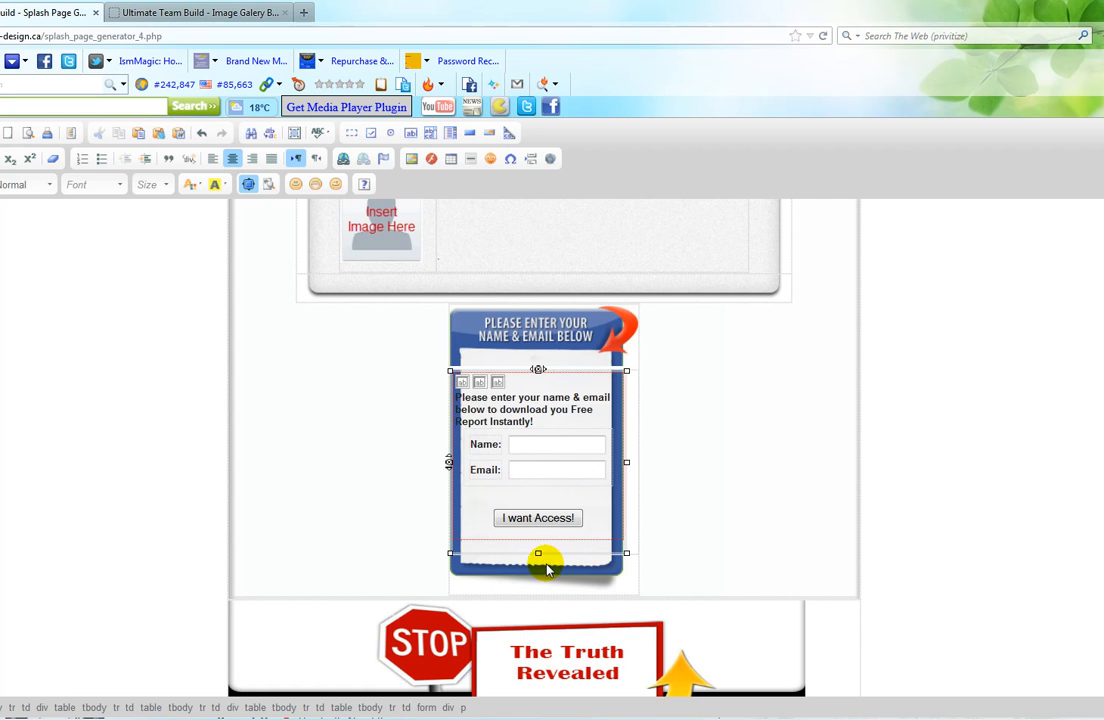
Widen the "STOP The Truth Revealed" footer image to the full width of the page table.
scroll(981, 535, down, 1)
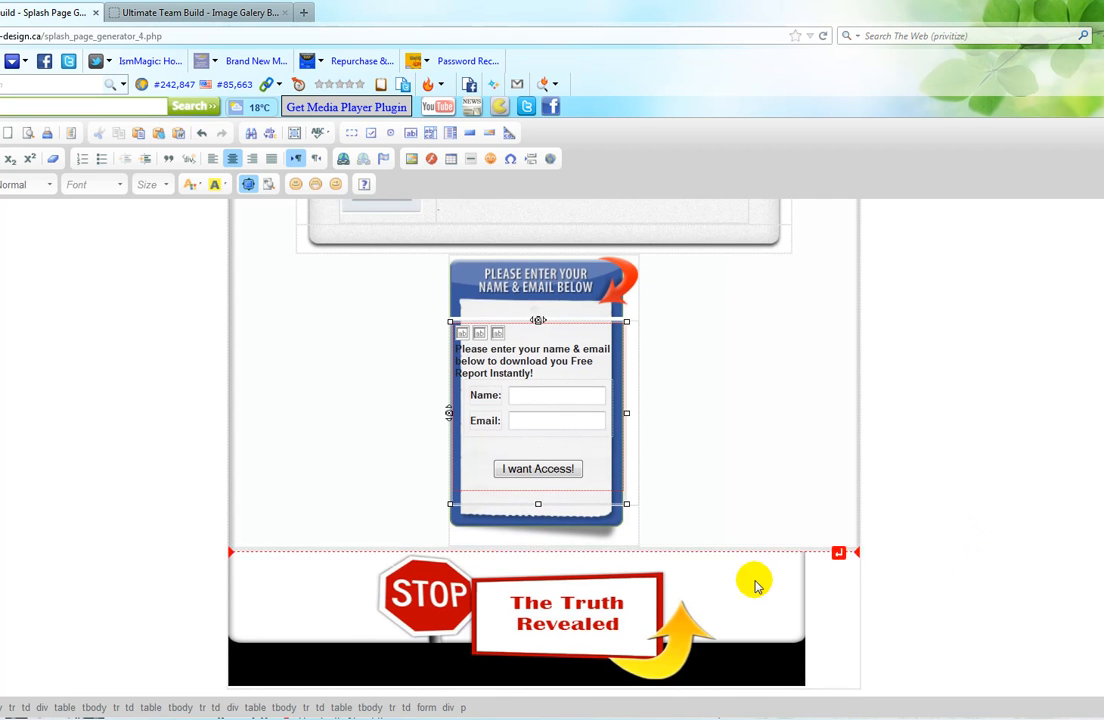
click(745, 600)
drag(806, 619, 861, 615)
Preview the splash page and examine its header, profile section, embedded video, testimonial box and opt-in form.
scroll(751, 473, up, 10)
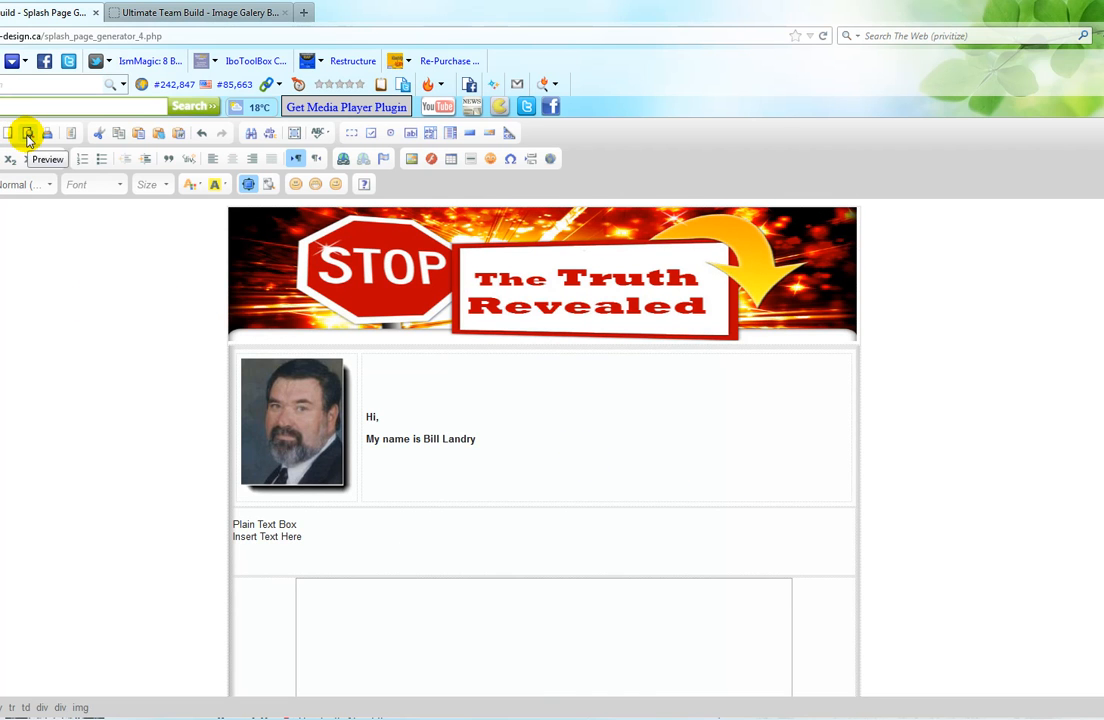
click(27, 138)
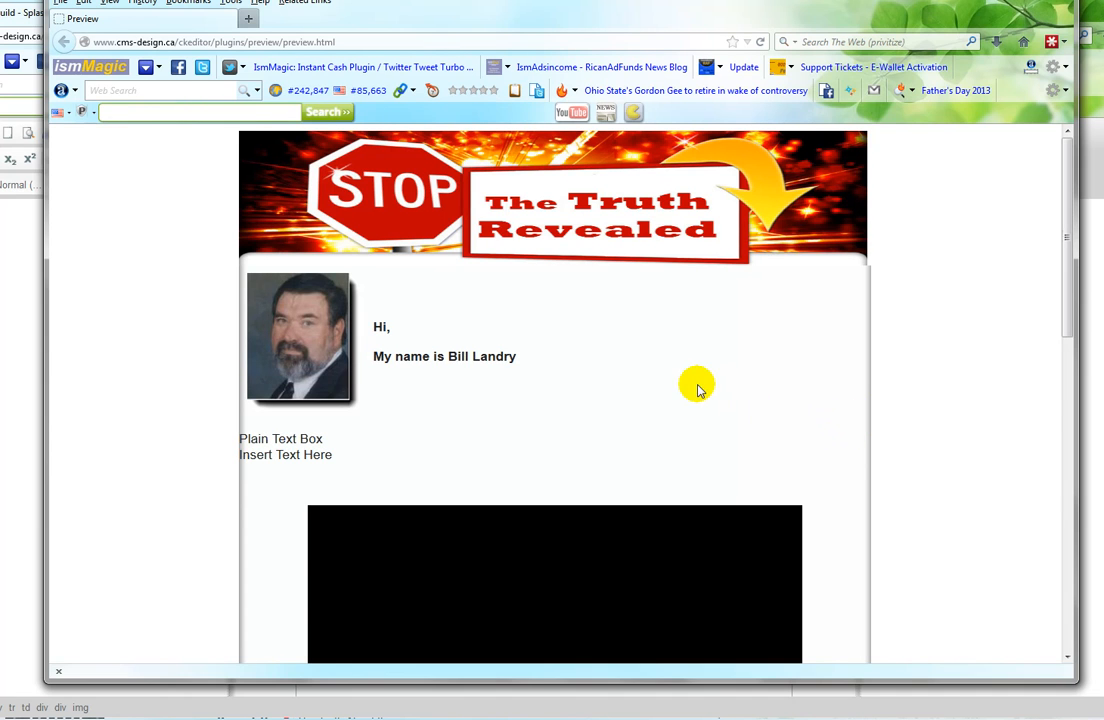
key(ctrl+w)
scroll(776, 419, down, 10)
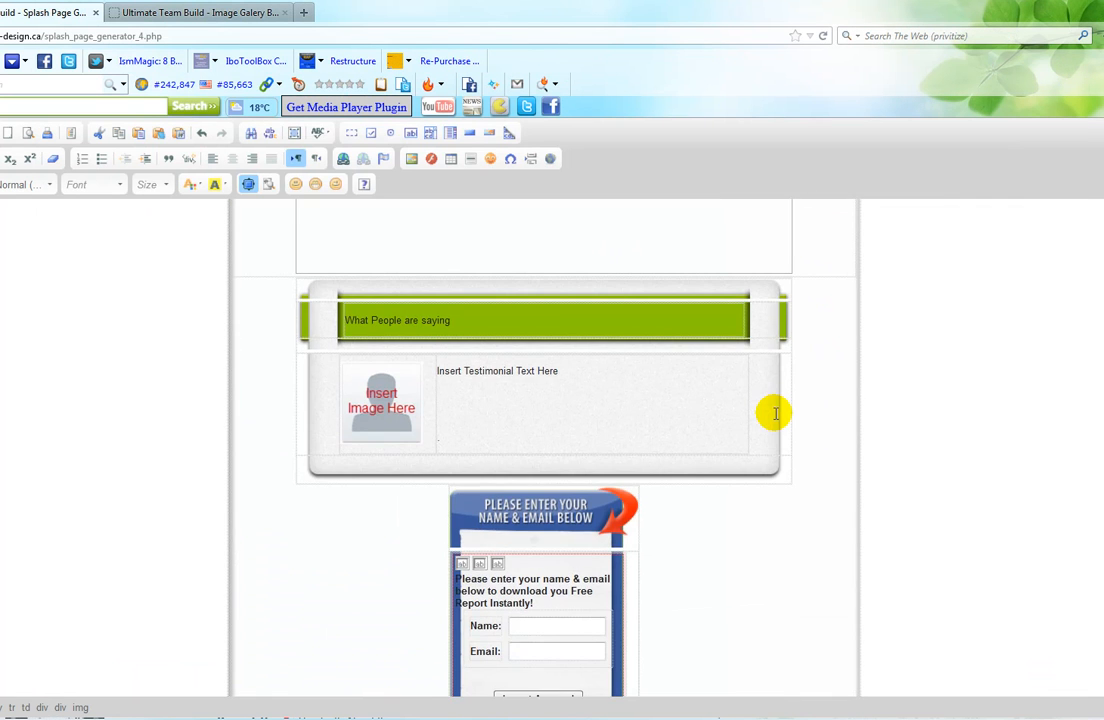
scroll(775, 413, up, 5)
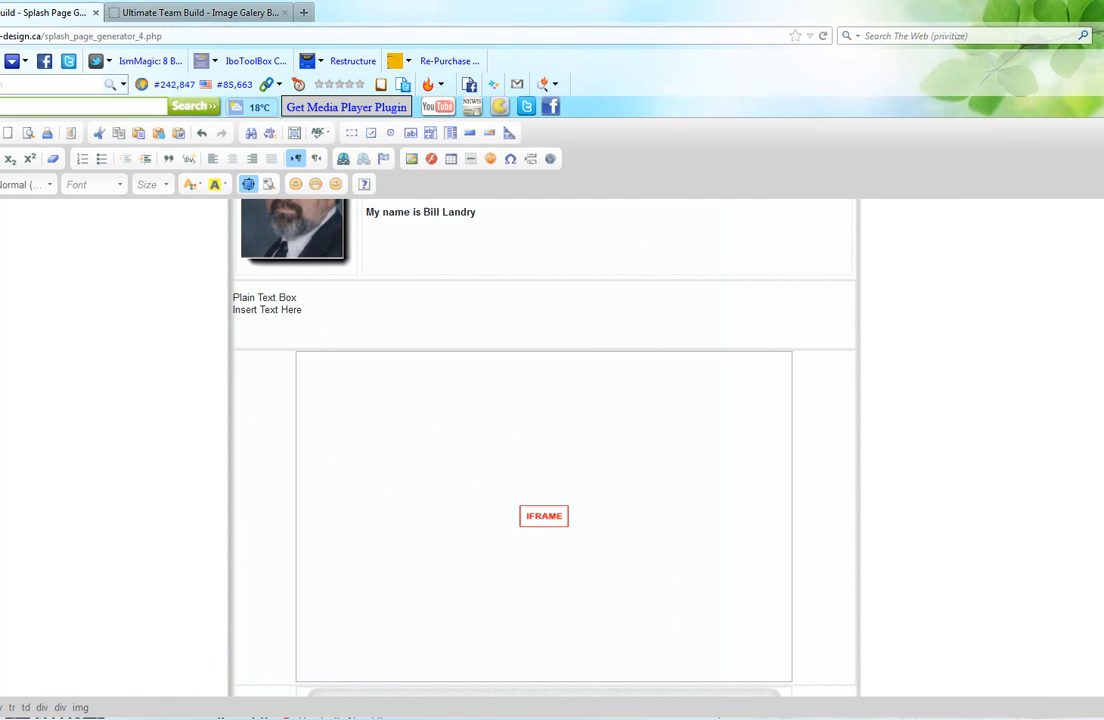
mouse_move(300, 716)
click(405, 665)
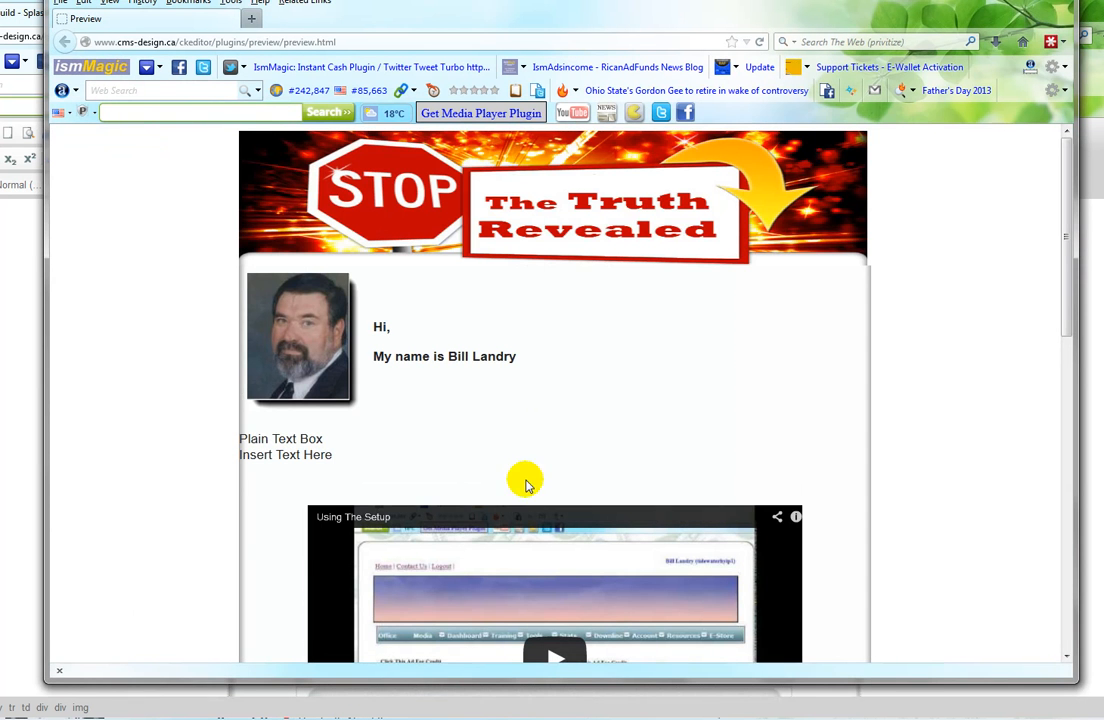
scroll(796, 365, down, 6)
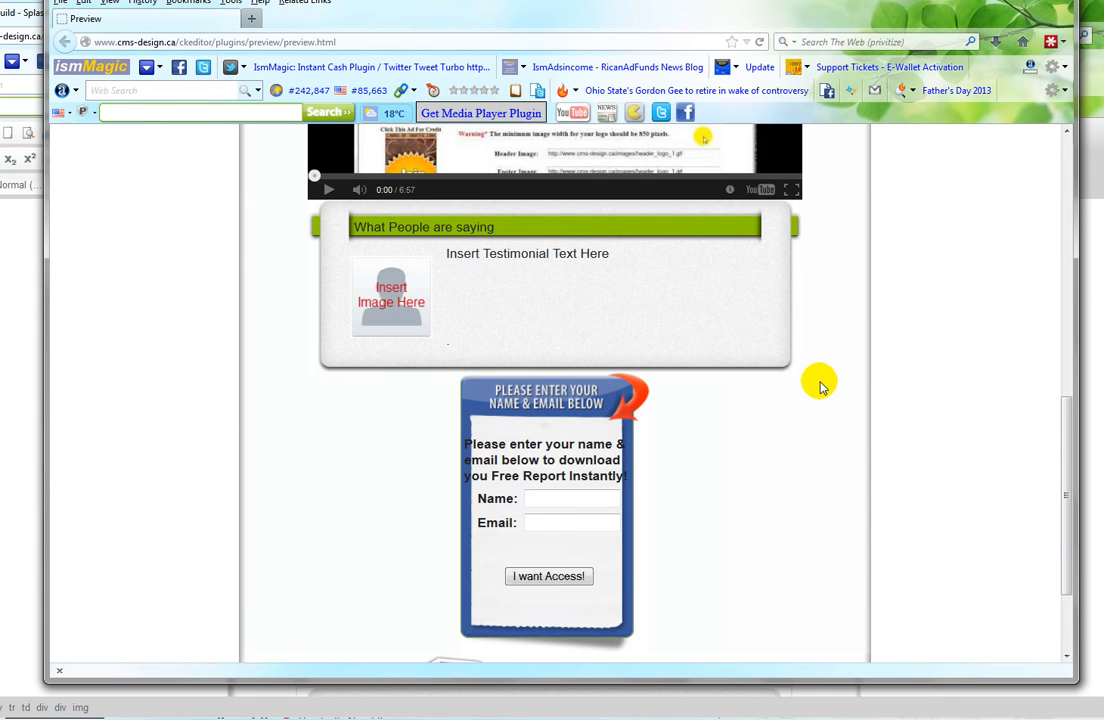
Compare the footer and header images with the page width in the splash page preview and close the preview.
scroll(818, 385, down, 3)
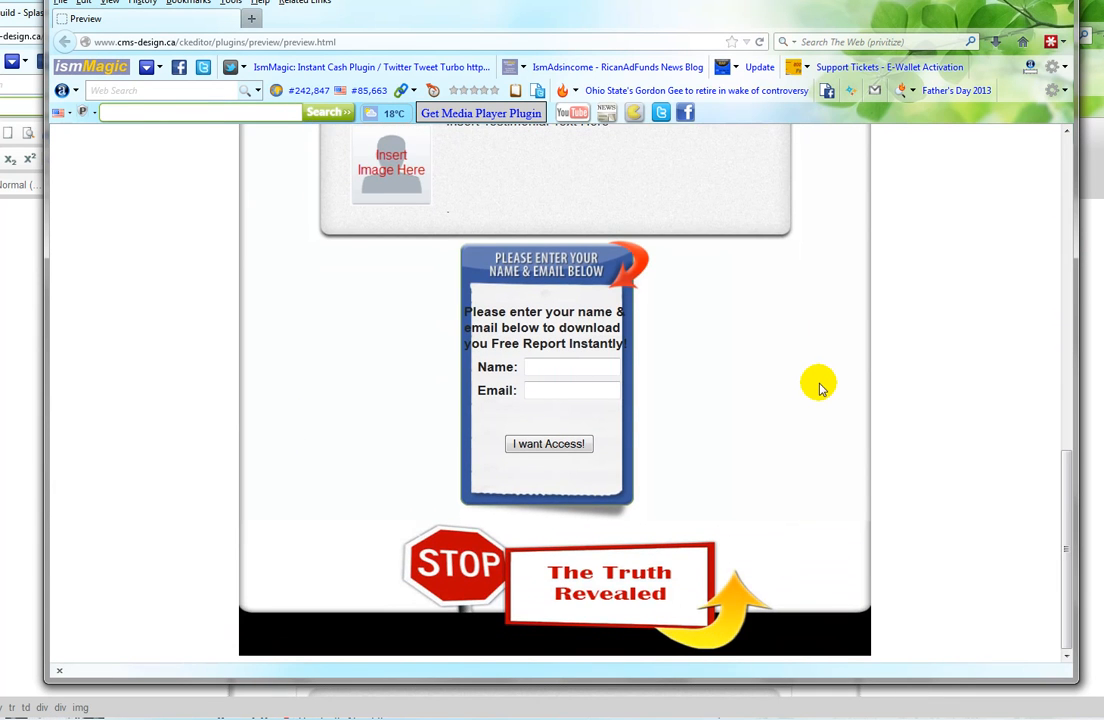
scroll(818, 385, up, 10)
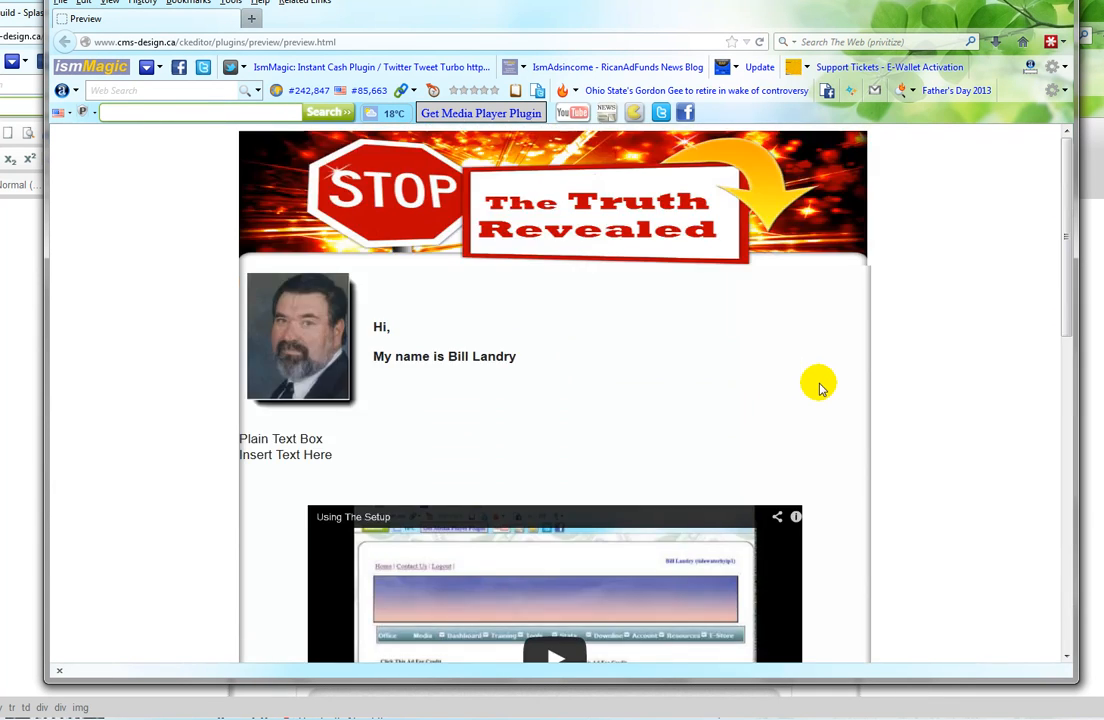
scroll(818, 385, down, 1)
scroll(818, 386, up, 1)
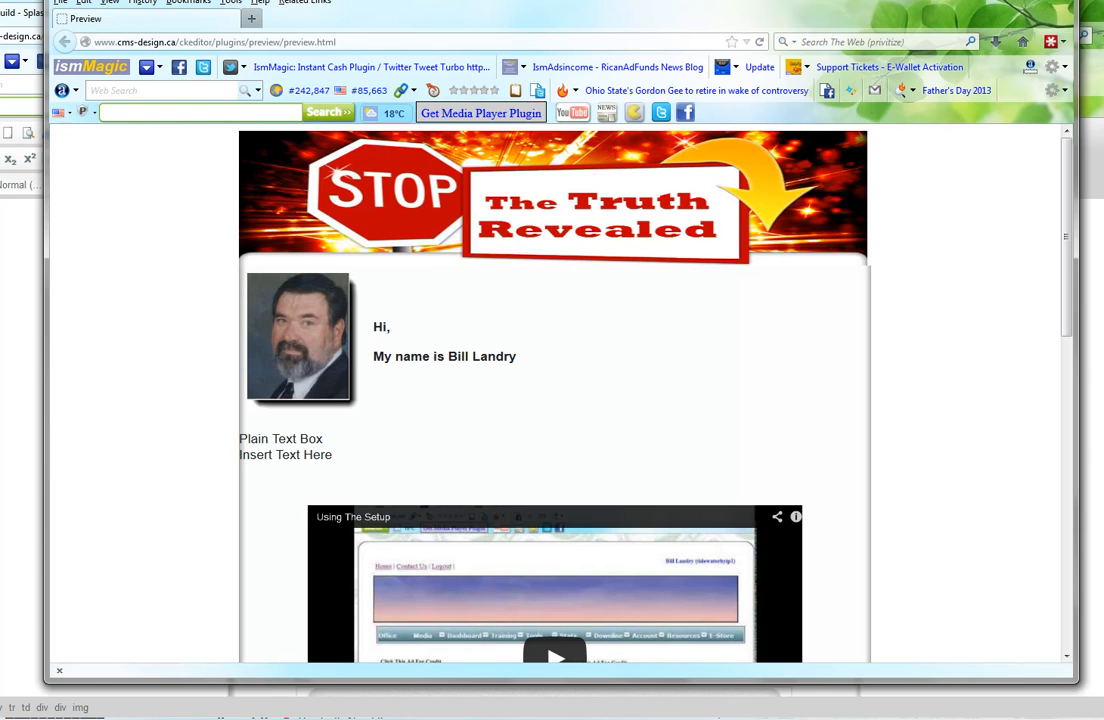
click(1053, 1)
Widen the "STOP The Truth Revealed" header image slightly to span the full page table and preview the splash page again.
scroll(749, 376, up, 3)
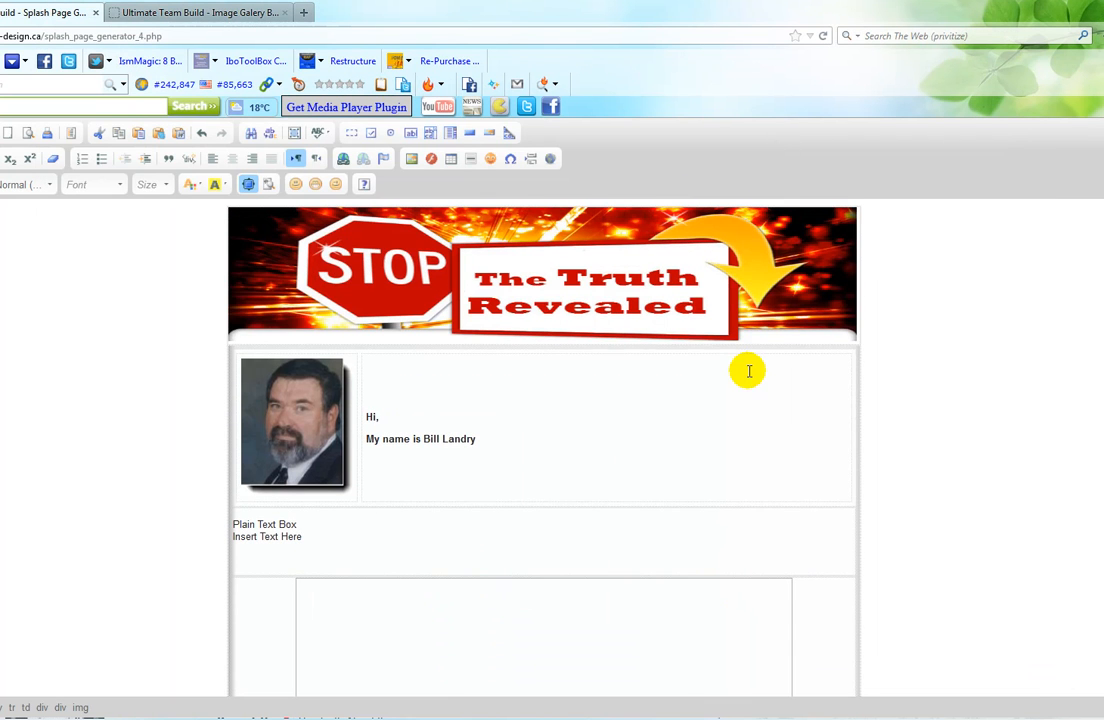
click(848, 310)
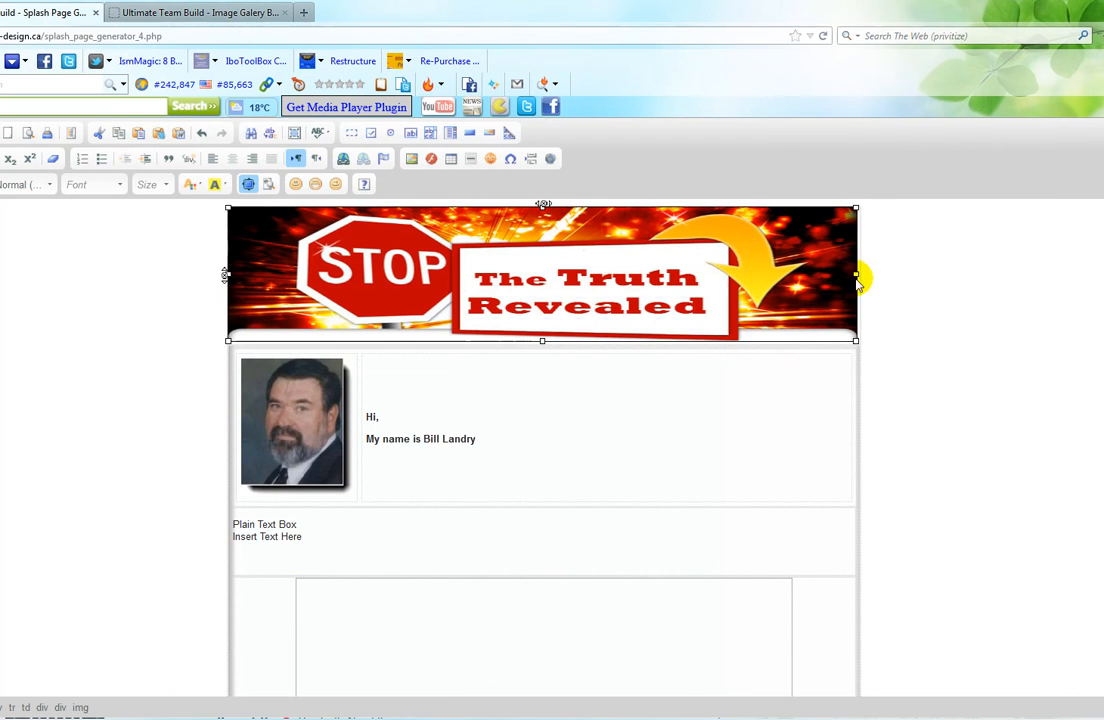
drag(857, 274, 862, 280)
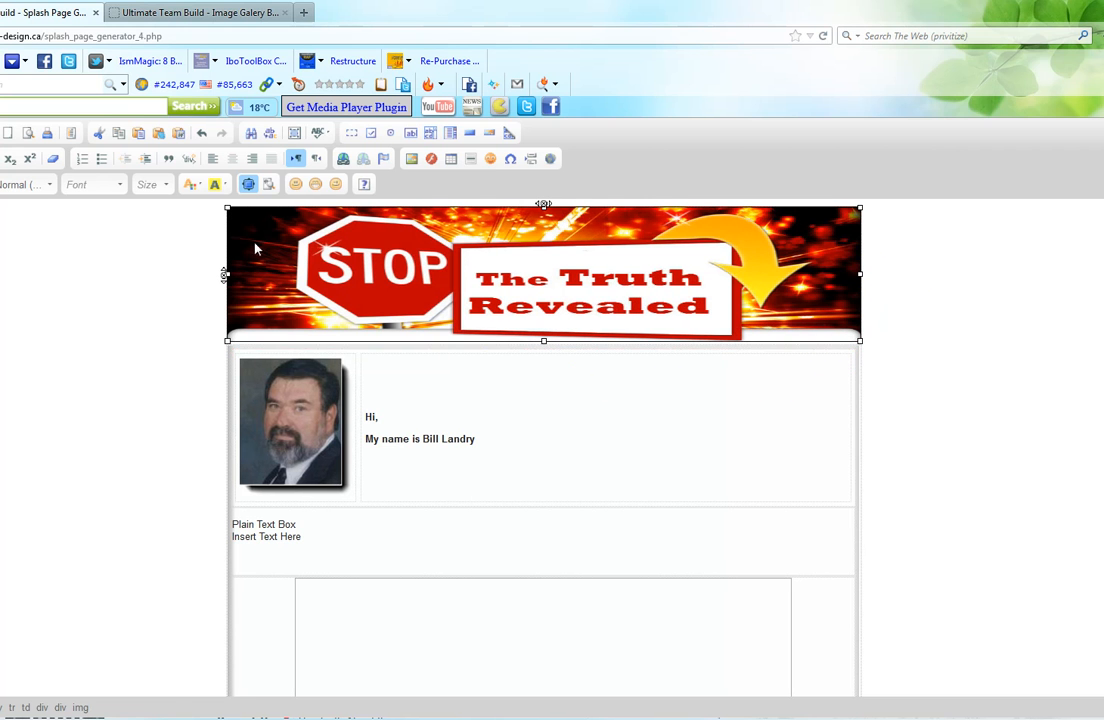
click(28, 132)
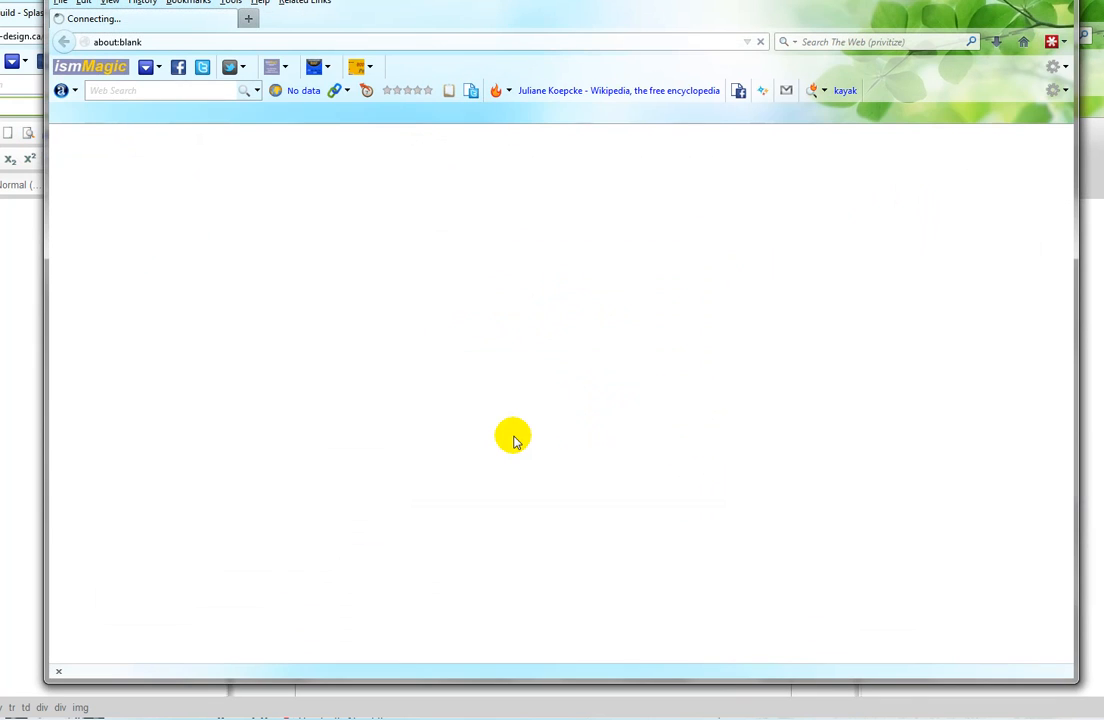